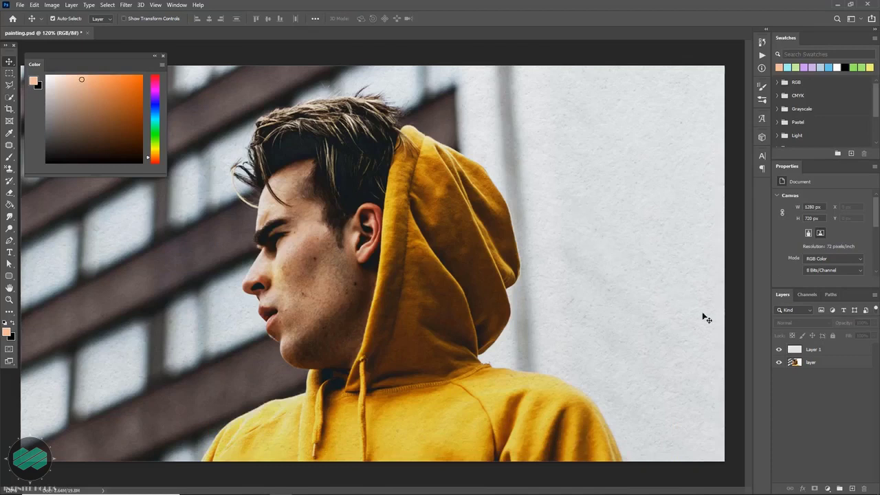
# Toggle the photo and paper texture layers to check how the paper texture blends.
pyautogui.click(780, 362)
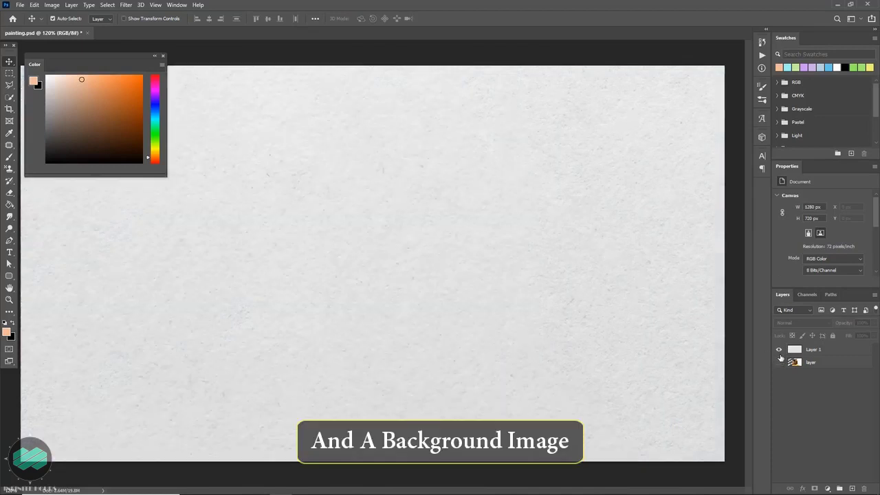
pyautogui.click(780, 352)
pyautogui.click(794, 350)
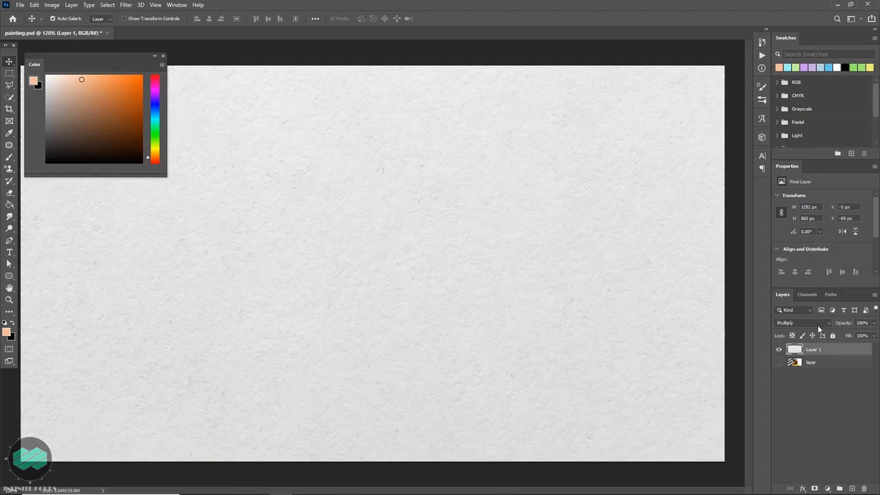
pyautogui.click(779, 362)
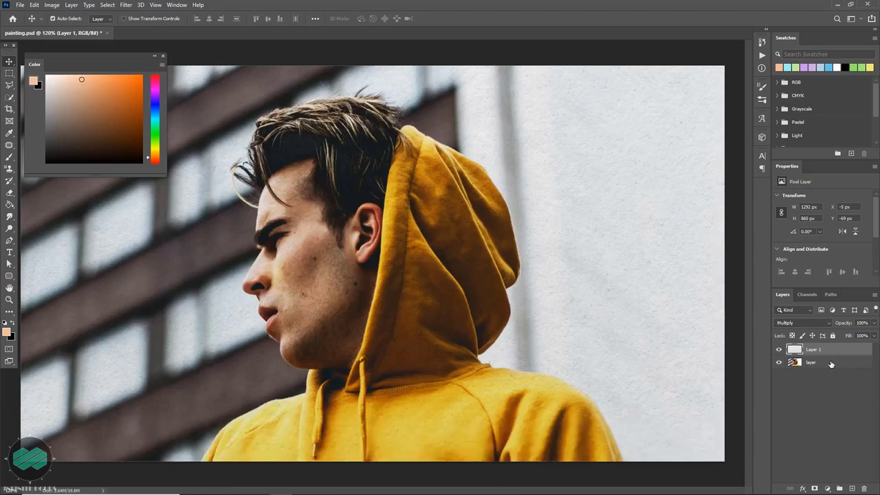
# Convert the photo layer into a smart object.
pyautogui.click(831, 363)
pyautogui.rightClick(830, 364)
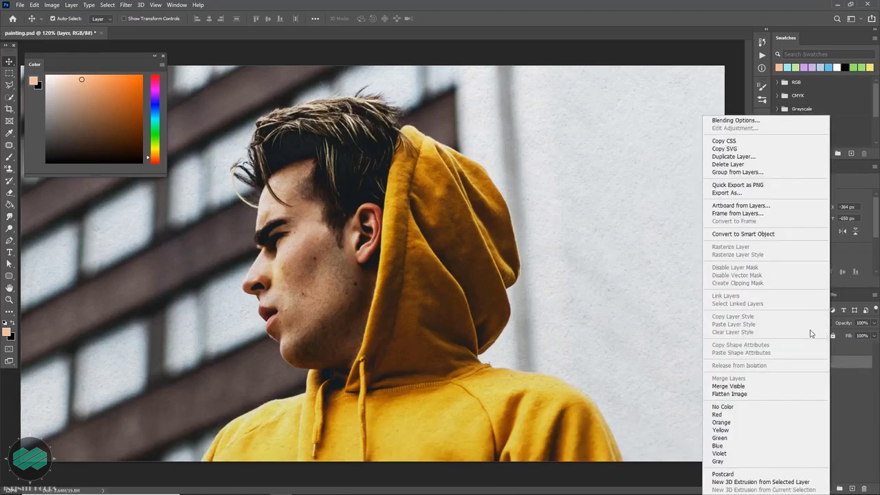
pyautogui.click(790, 235)
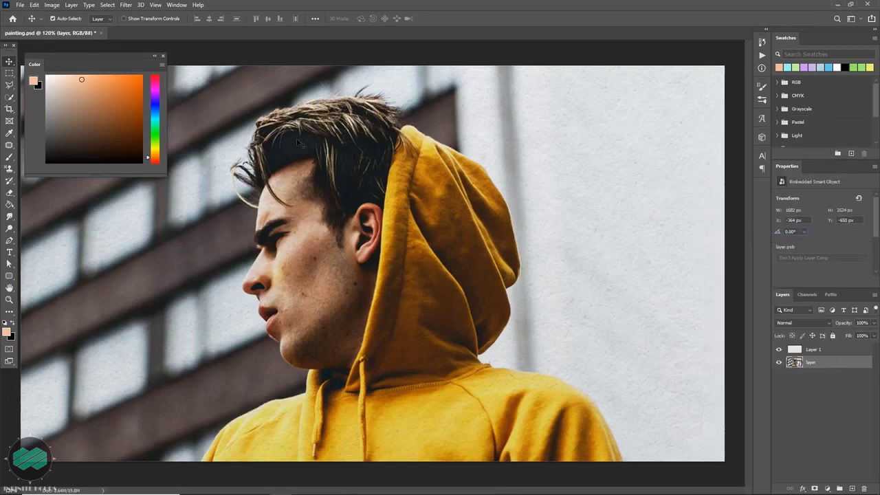
# Apply Filter Gallery's Artistic > Dry Brush (Brush Size 2, Detail 8, Texture 1) to the photo.
pyautogui.click(126, 5)
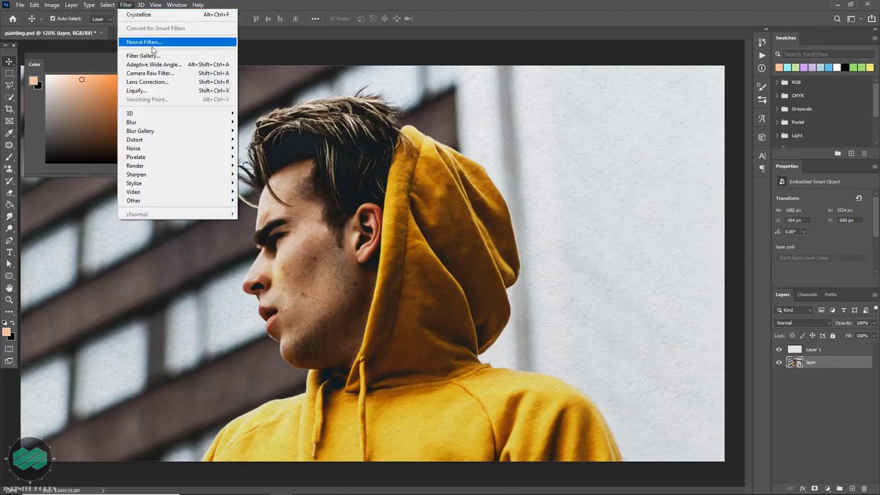
pyautogui.click(163, 57)
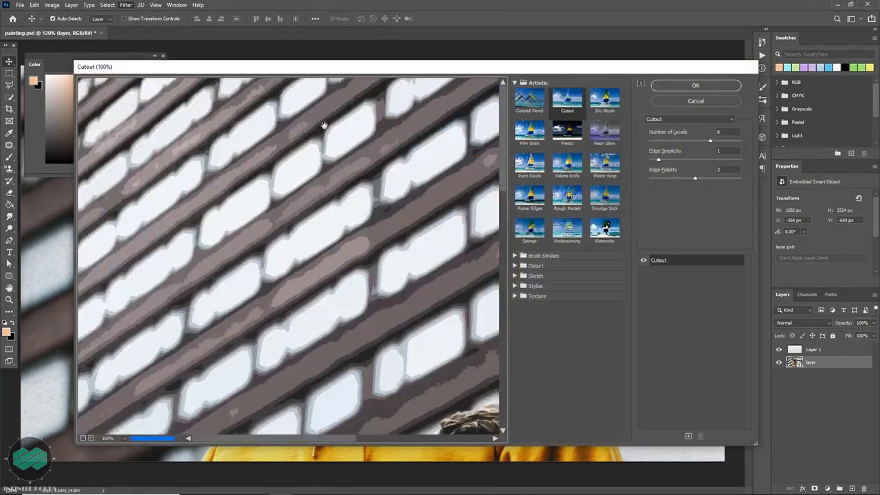
pyautogui.scroll(-3, 291, 127)
pyautogui.scroll(-3, 477, 195)
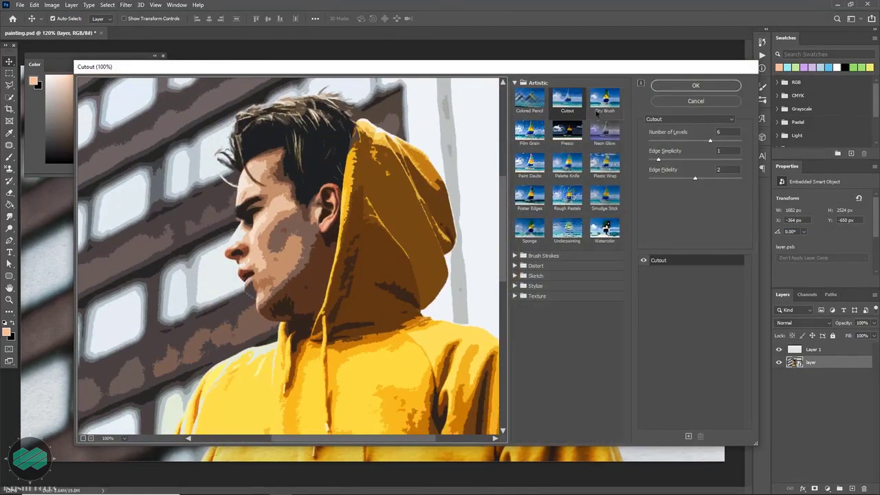
pyautogui.click(605, 98)
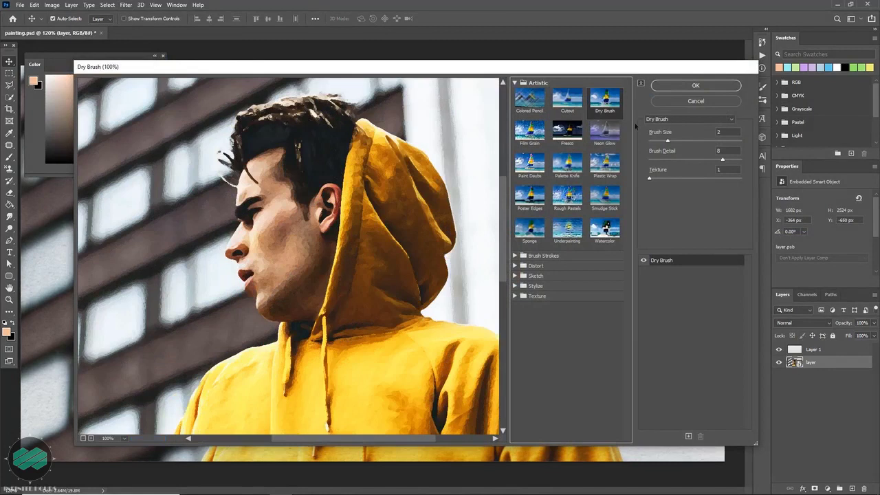
pyautogui.click(711, 87)
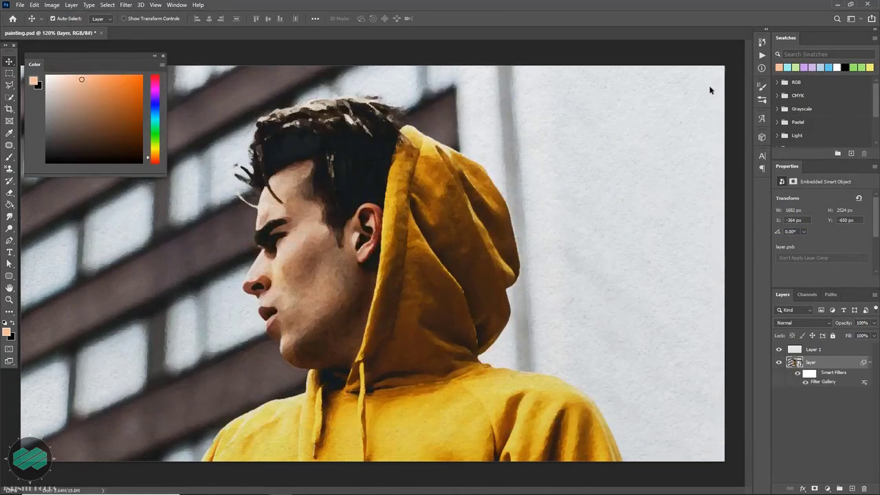
# Add Cutout (Levels 6, Simplicity 1, Fidelity 2) as a second Filter Gallery effect.
pyautogui.click(128, 6)
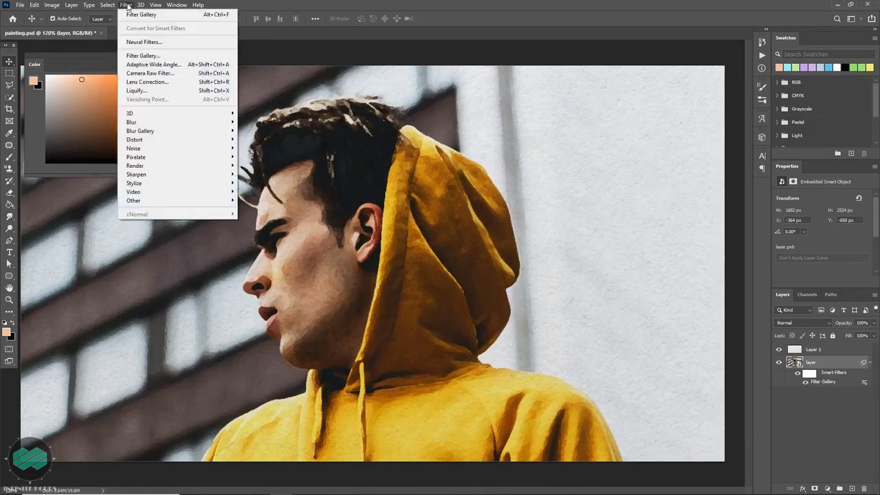
pyautogui.click(180, 58)
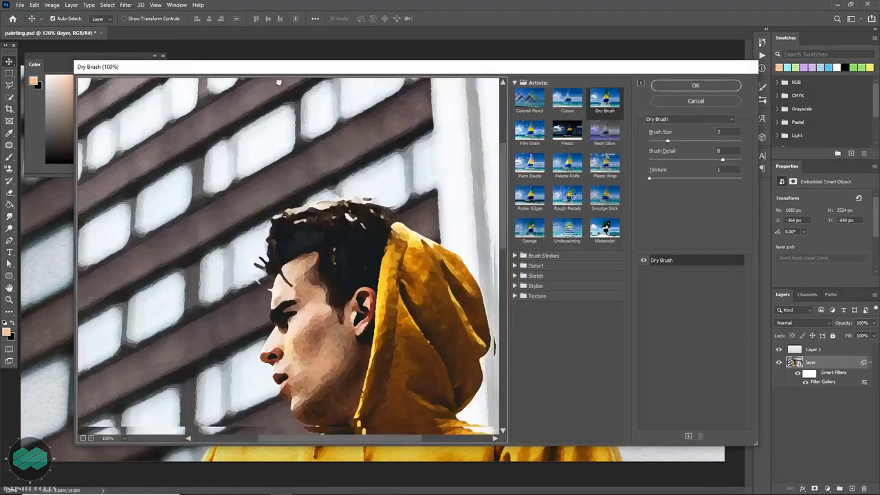
pyautogui.moveTo(279, 83); pyautogui.dragTo(237, 20)
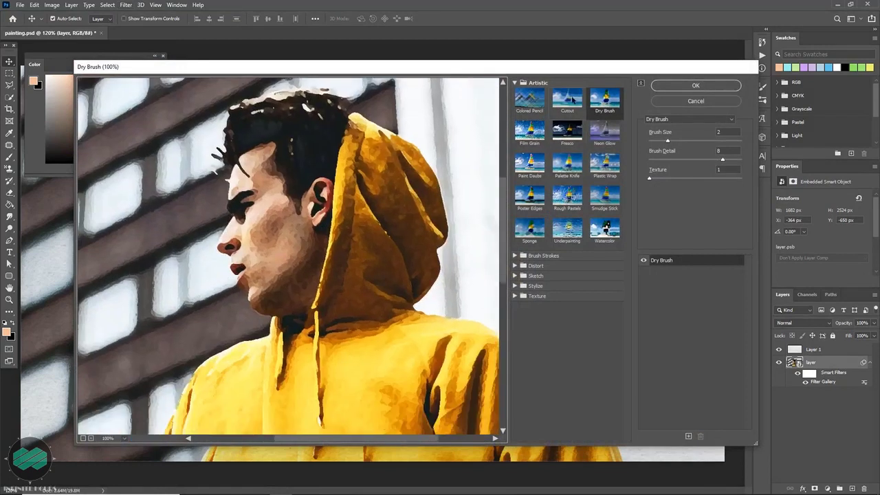
pyautogui.click(568, 99)
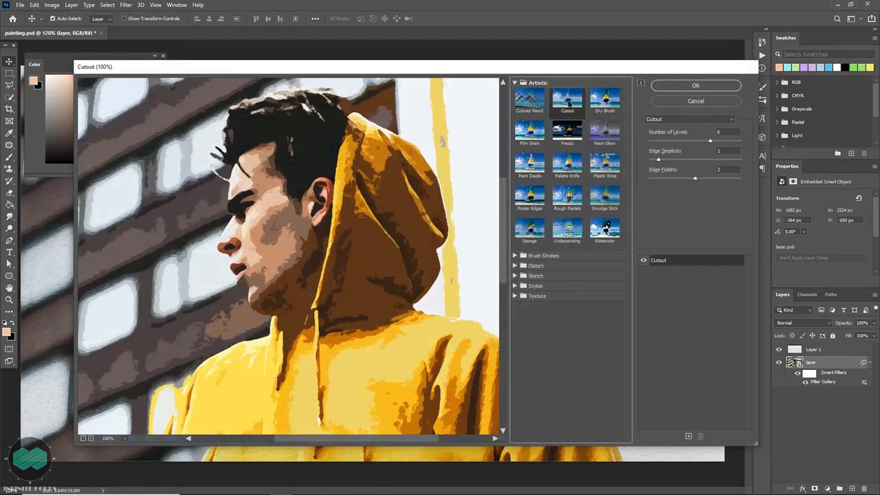
pyautogui.click(696, 86)
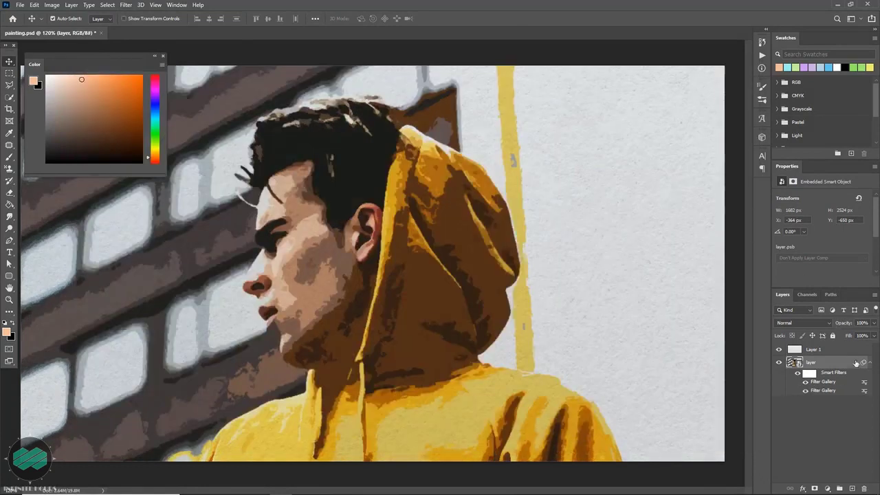
# Set the Cutout filter's blending mode to Pin Light.
pyautogui.doubleClick(864, 382)
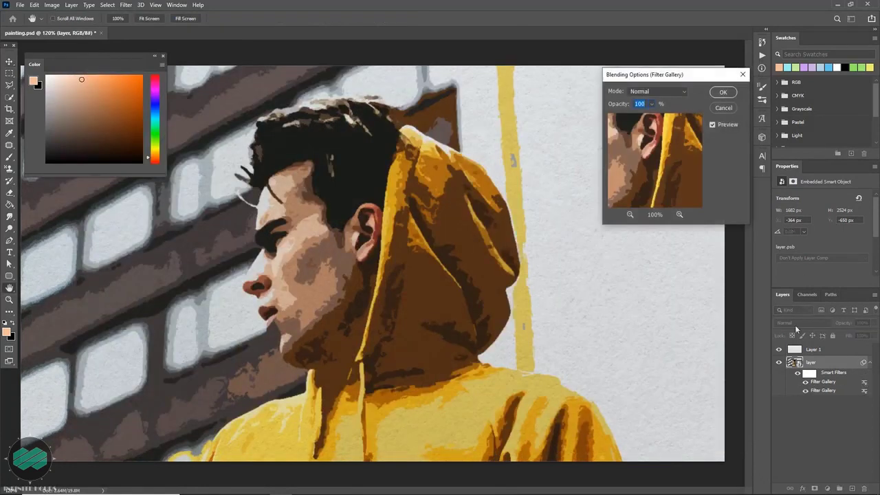
pyautogui.click(682, 94)
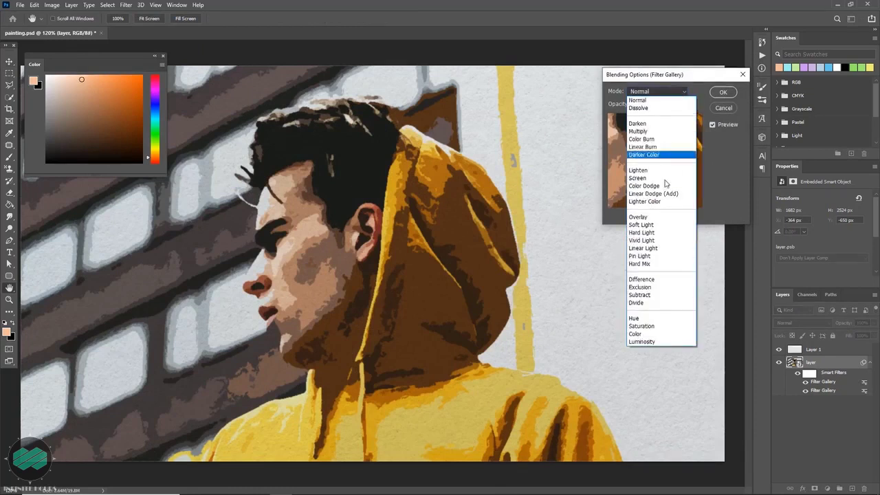
pyautogui.click(673, 257)
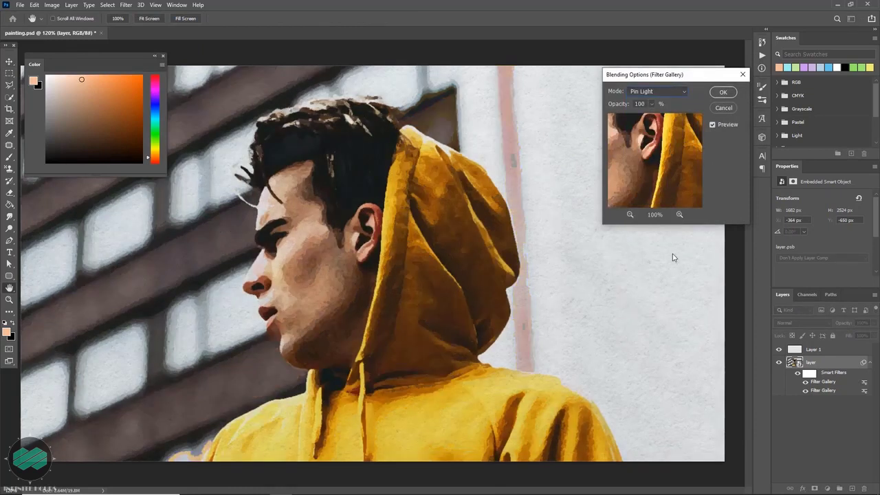
pyautogui.click(723, 92)
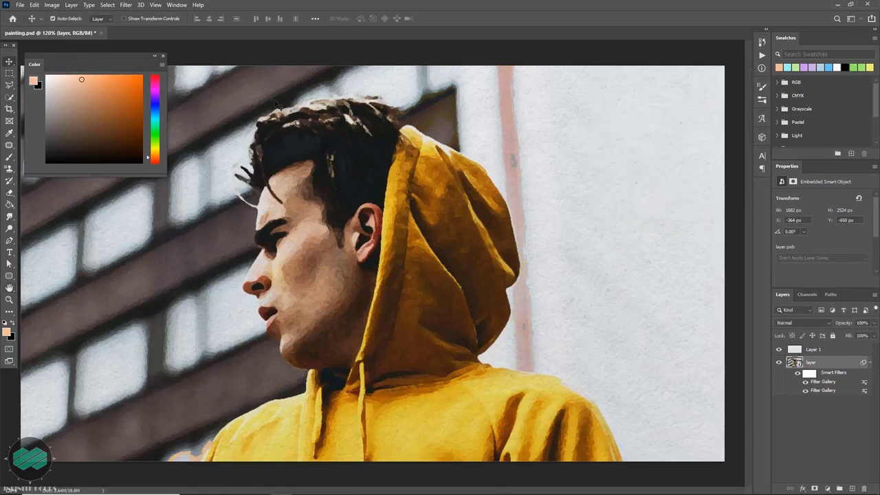
# Apply Filter > Pixelate > Crystallize to the portrait with Cell Size 3.
pyautogui.click(126, 5)
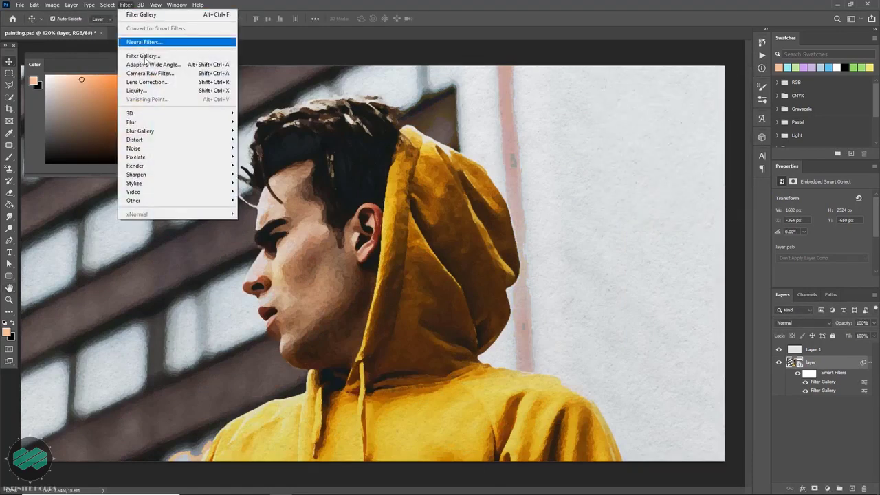
pyautogui.moveTo(136, 157)
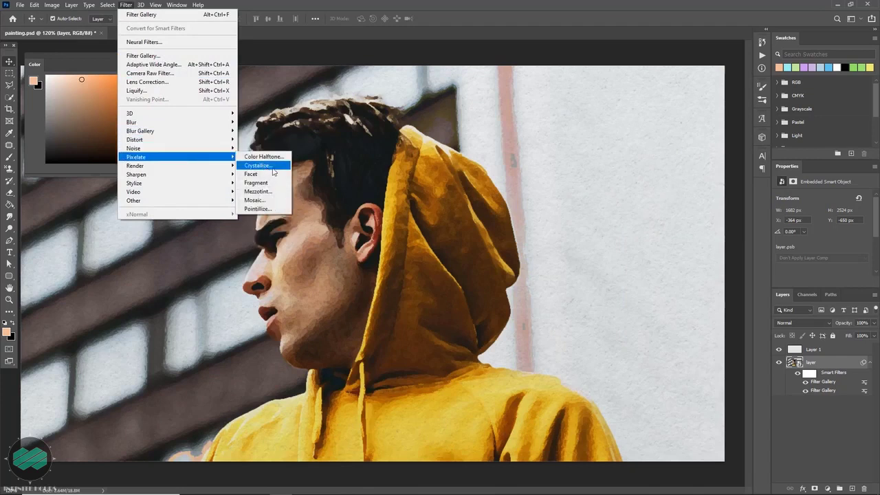
pyautogui.click(285, 166)
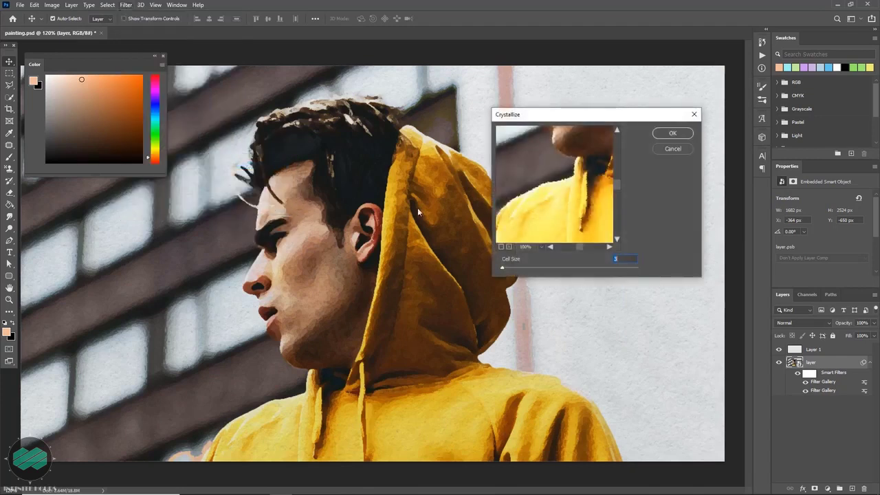
pyautogui.click(670, 134)
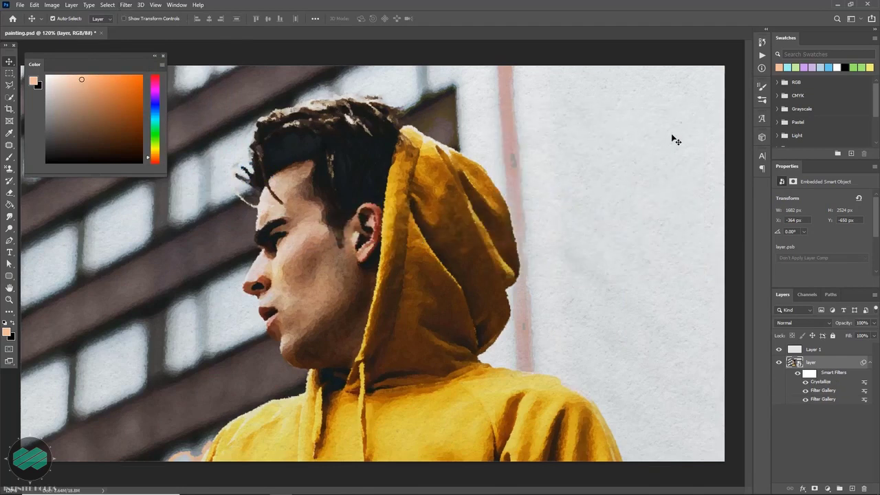
# Add an inverted black mask and reveal the centre with Mcbad brush 582 at 190 px.
pyautogui.click(816, 489)
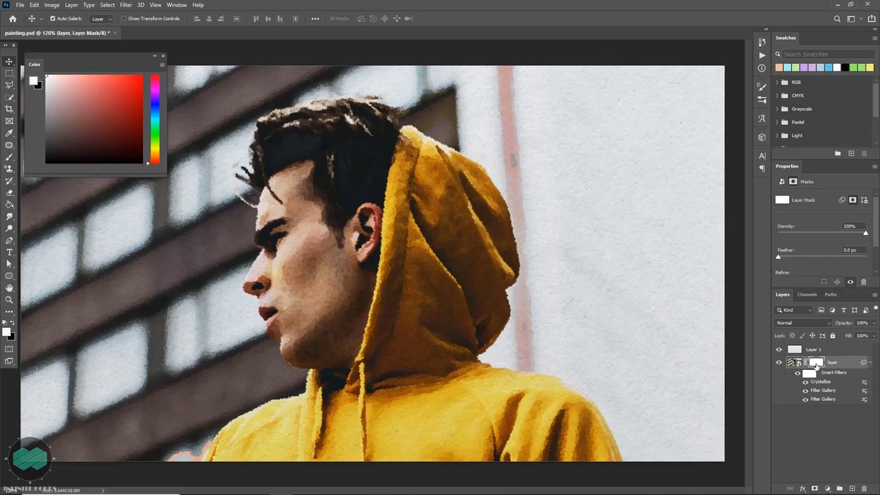
pyautogui.hotkey('ctrl', 'i')
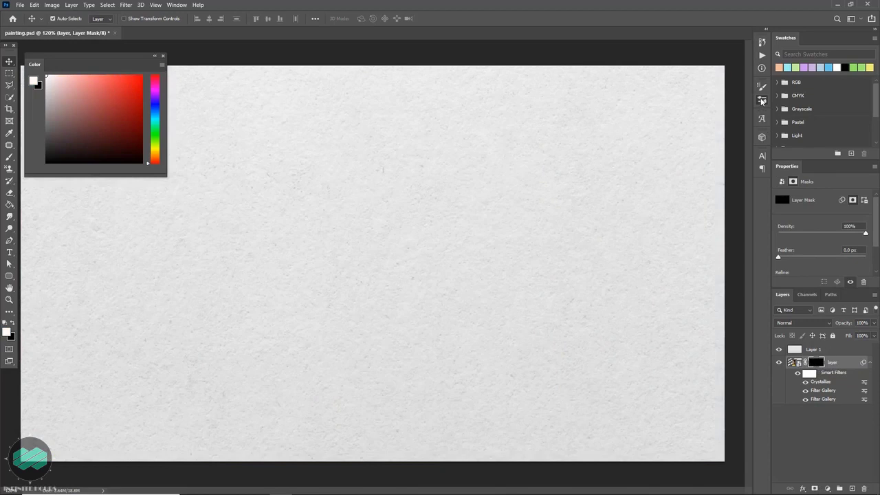
pyautogui.click(762, 100)
pyautogui.moveTo(749, 181); pyautogui.dragTo(744, 446)
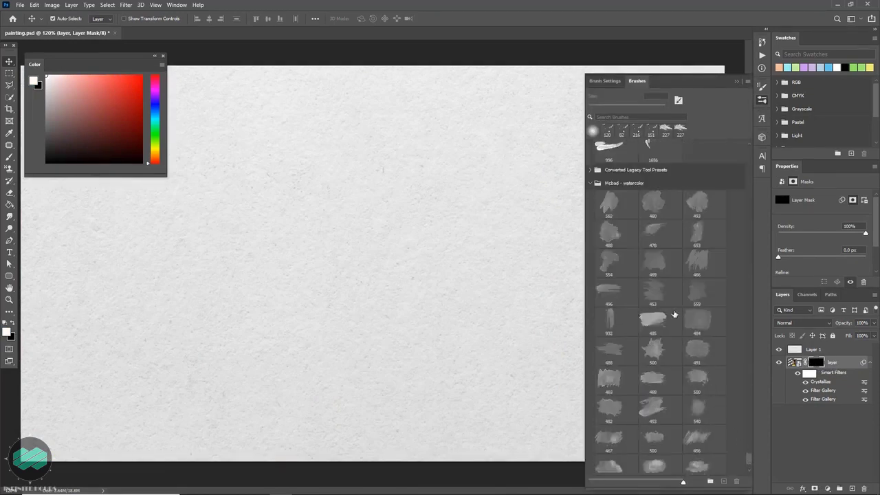
pyautogui.click(609, 203)
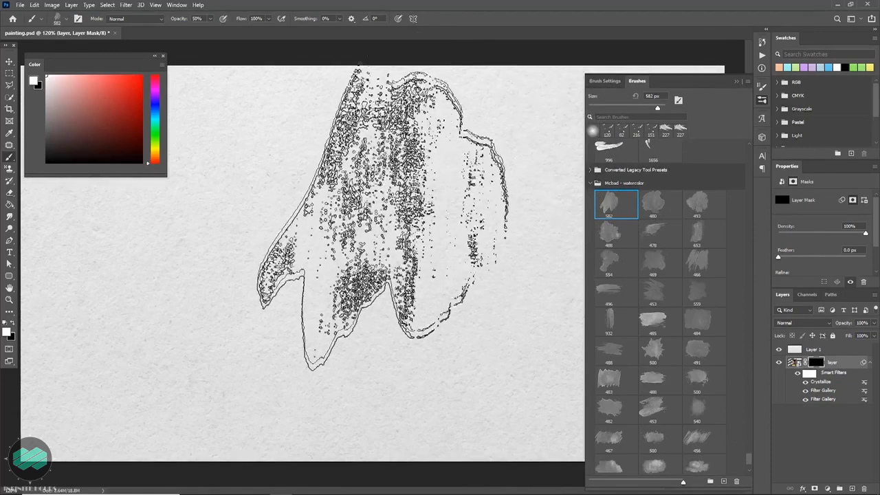
pyautogui.moveTo(326, 206); pyautogui.dragTo(265, 197)
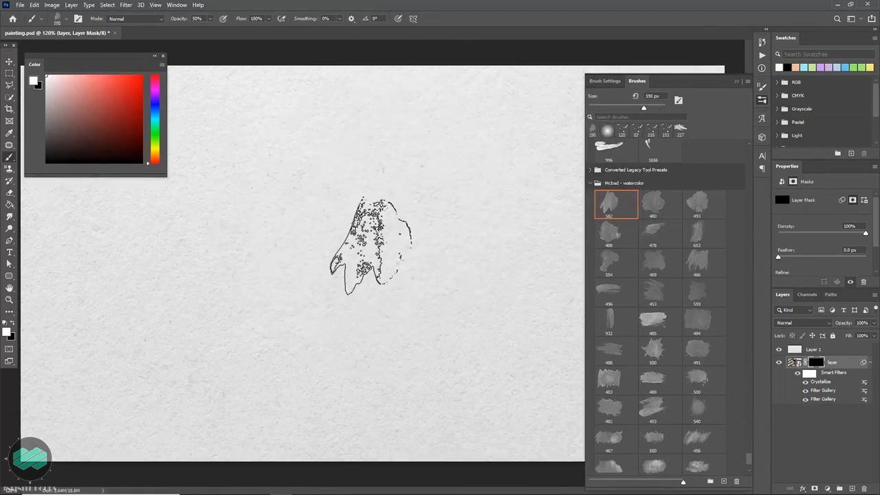
pyautogui.moveTo(371, 246)
pyautogui.mouseDown()
pyautogui.moveTo(354, 230)
pyautogui.moveTo(406, 233)
pyautogui.mouseUp()
# Switch to the 496 watercolour brush and dab the centre and left face back in.
pyautogui.rightClick(406, 233)
pyautogui.doubleClick(454, 385)
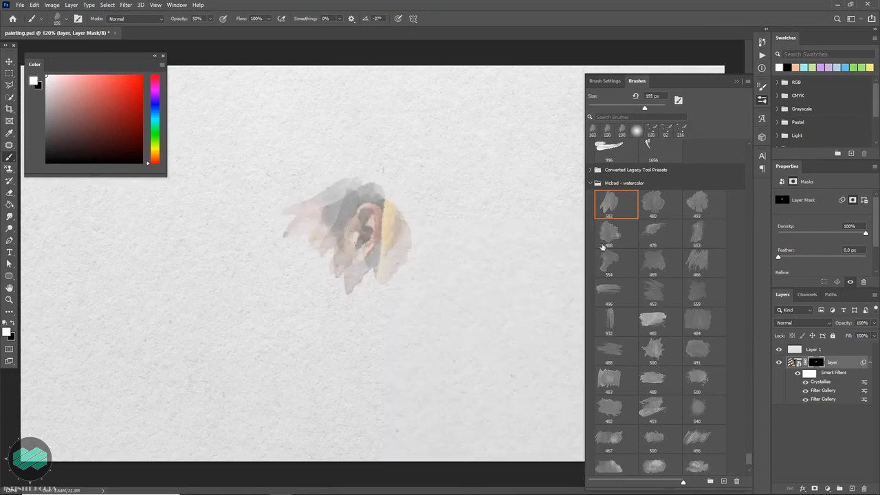
pyautogui.click(368, 244)
pyautogui.rightClick(372, 234)
pyautogui.press('Escape')
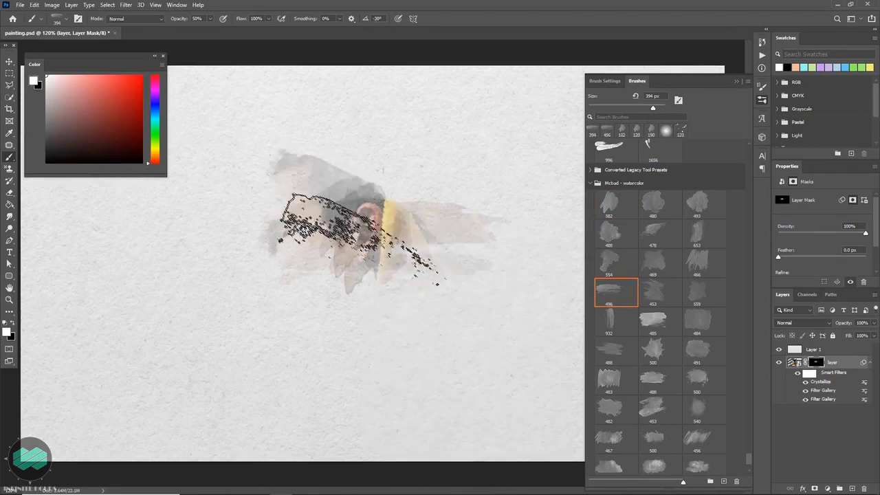
pyautogui.rightClick(371, 247)
pyautogui.press('Escape')
pyautogui.click(289, 234)
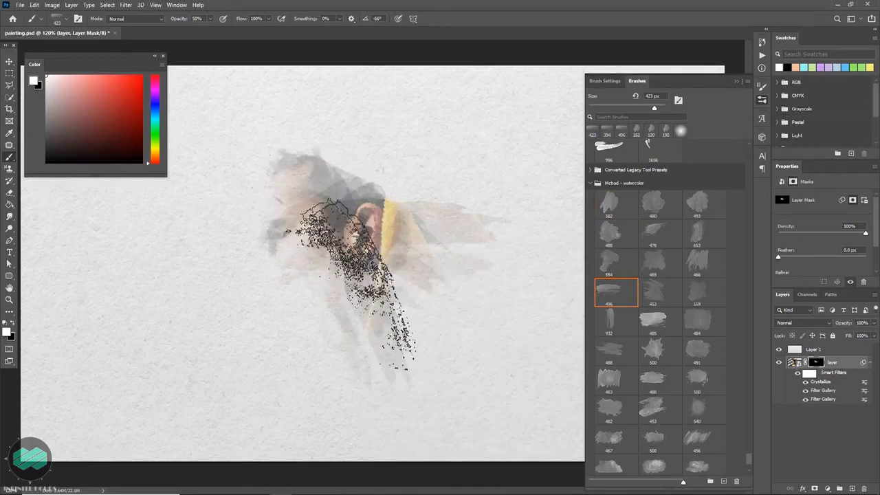
# Paint face-revealing strokes with the brush tip rotated to -143°, -36° and 24°.
pyautogui.rightClick(364, 241)
pyautogui.moveTo(380, 275)
pyautogui.mouseDown()
pyautogui.moveTo(365, 277)
pyautogui.moveTo(319, 343)
pyautogui.mouseUp()
pyautogui.press('Escape')
pyautogui.rightClick(344, 235)
pyautogui.moveTo(413, 261); pyautogui.dragTo(406, 255)
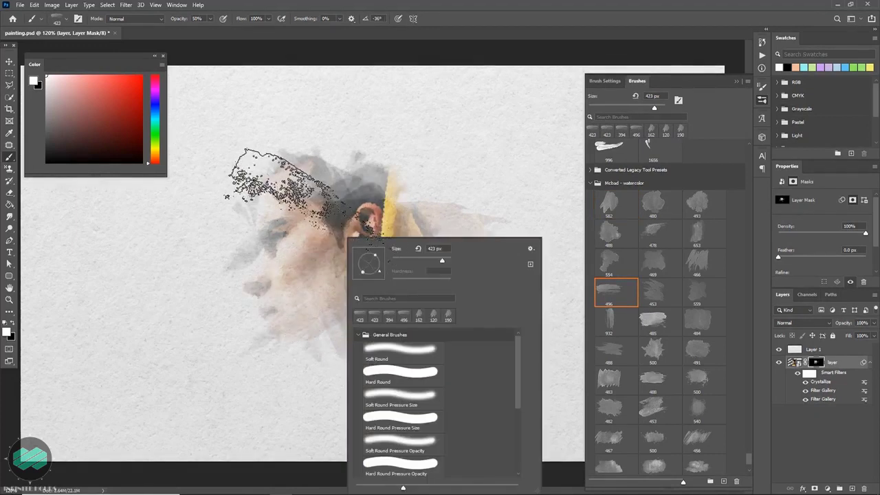
pyautogui.press('Escape')
pyautogui.moveTo(327, 300); pyautogui.dragTo(296, 260)
pyautogui.rightClick(349, 233)
pyautogui.moveTo(378, 258); pyautogui.dragTo(385, 251)
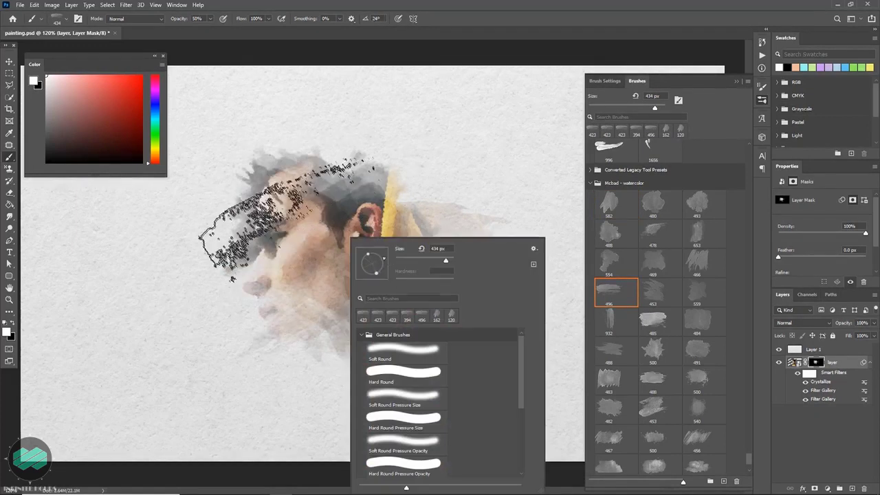
pyautogui.press('Escape')
pyautogui.moveTo(302, 213); pyautogui.dragTo(275, 309)
# Reveal the face and neck with strokes at -27°, then set the tip to -87°.
pyautogui.rightClick(381, 227)
pyautogui.moveTo(419, 260); pyautogui.dragTo(409, 268)
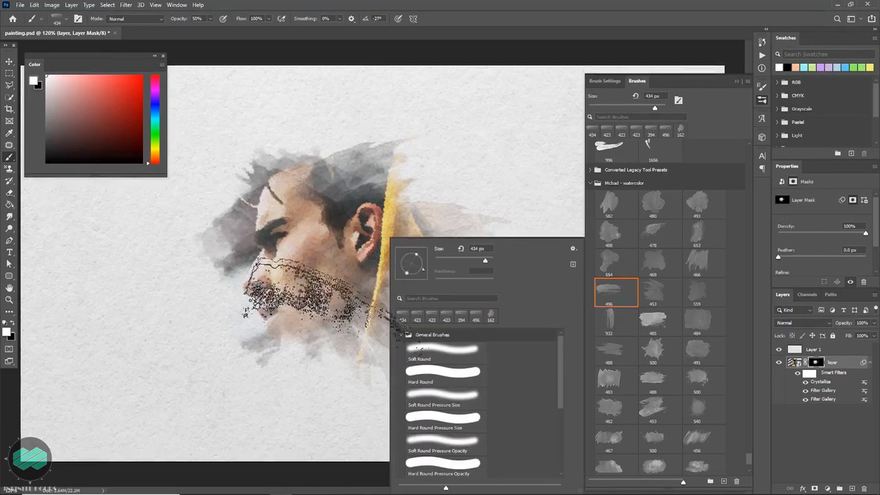
pyautogui.press('Escape')
pyautogui.moveTo(391, 347); pyautogui.dragTo(282, 337)
pyautogui.rightClick(316, 237)
pyautogui.moveTo(341, 264); pyautogui.dragTo(336, 273)
pyautogui.press('Escape')
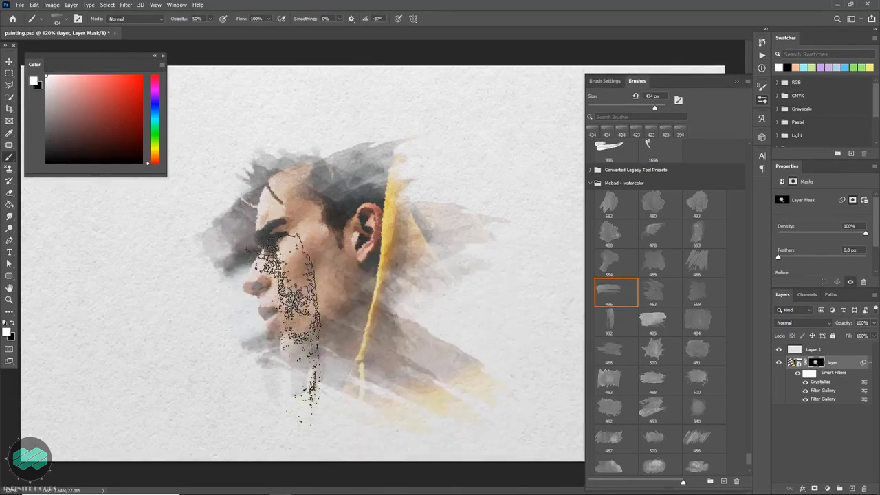
# Switch to a streaky watercolour brush and paint a long face stroke at -171°.
pyautogui.click(609, 319)
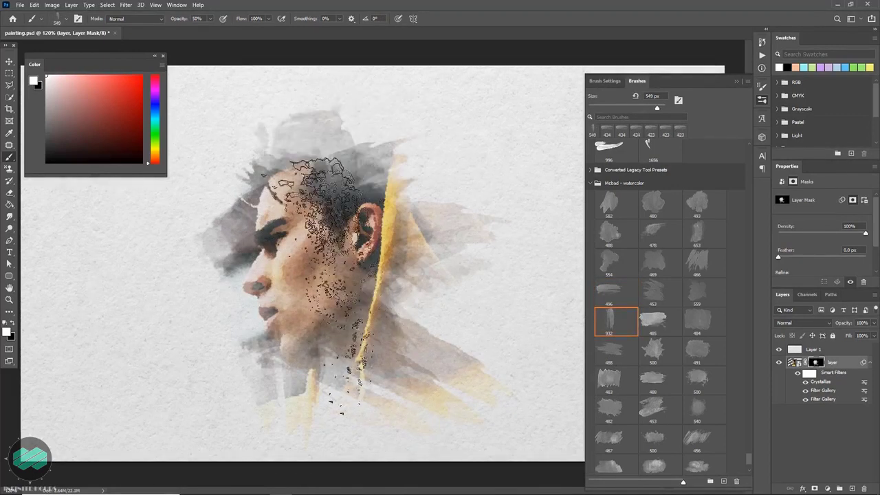
pyautogui.rightClick(309, 280)
pyautogui.moveTo(309, 279); pyautogui.dragTo(297, 265)
pyautogui.press('Escape')
pyautogui.moveTo(330, 138); pyautogui.dragTo(289, 358)
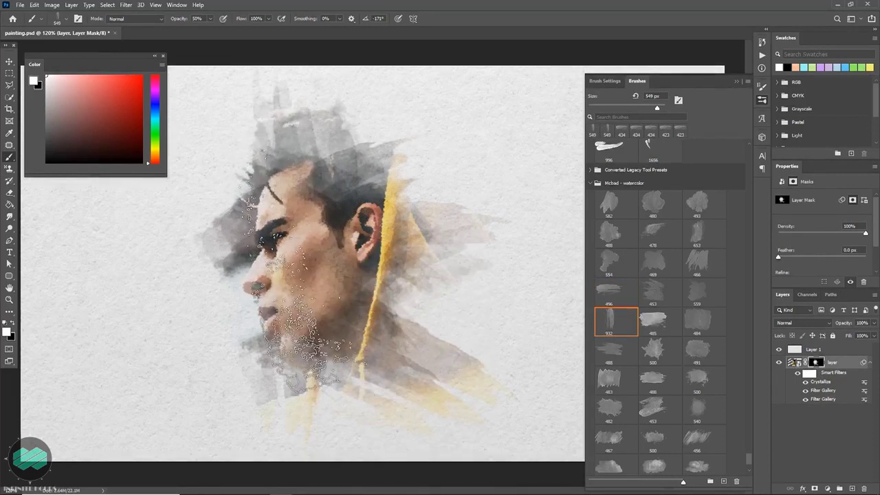
# Reangle the tip to -5°, -178°, 127° and 72°, revealing the lower face and neck.
pyautogui.rightClick(368, 268)
pyautogui.moveTo(368, 268)
pyautogui.mouseDown()
pyautogui.moveTo(350, 270)
pyautogui.moveTo(295, 385)
pyautogui.mouseUp()
pyautogui.press('Escape')
pyautogui.rightClick(364, 268)
pyautogui.moveTo(361, 254)
pyautogui.mouseDown()
pyautogui.moveTo(376, 268)
pyautogui.moveTo(289, 343)
pyautogui.mouseUp()
pyautogui.press('Escape')
pyautogui.rightClick(344, 240)
pyautogui.moveTo(369, 265); pyautogui.dragTo(355, 256)
pyautogui.press('Escape')
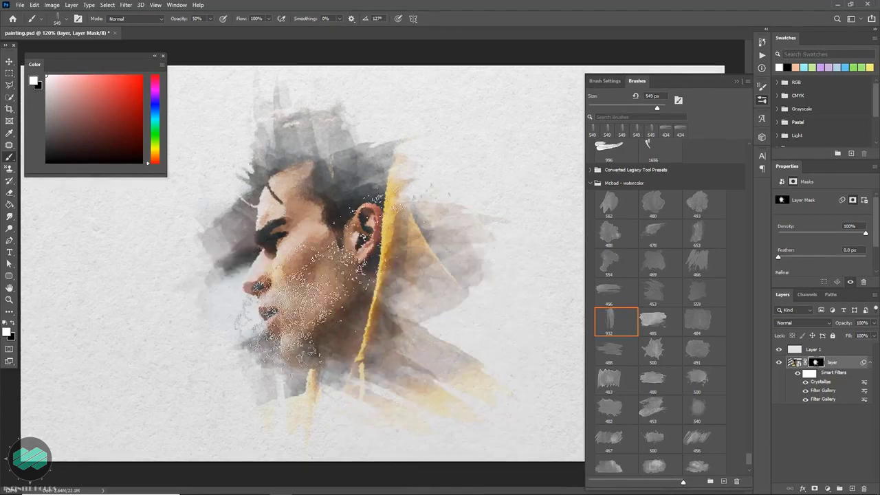
pyautogui.rightClick(409, 234)
pyautogui.moveTo(441, 261); pyautogui.dragTo(446, 253)
pyautogui.press('Escape')
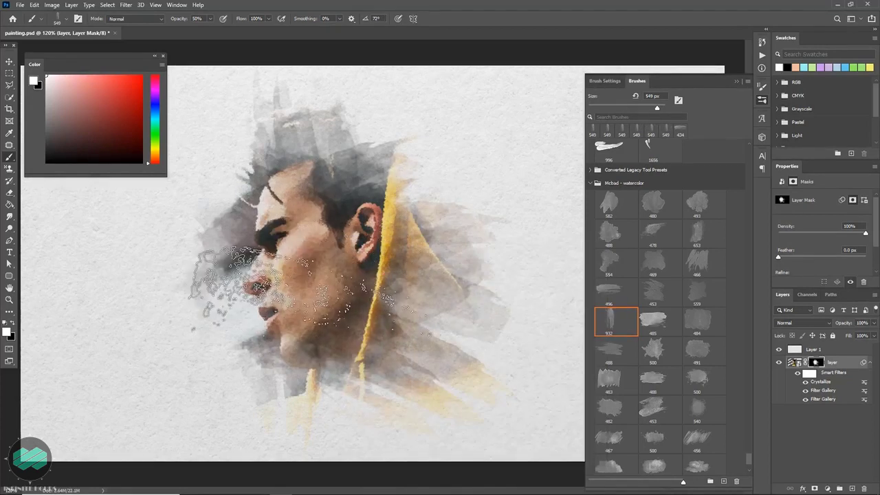
pyautogui.moveTo(401, 412); pyautogui.dragTo(296, 323)
# With a larger streaky brush, reveal grey and yellow paint around the neck and hood.
pyautogui.click(660, 407)
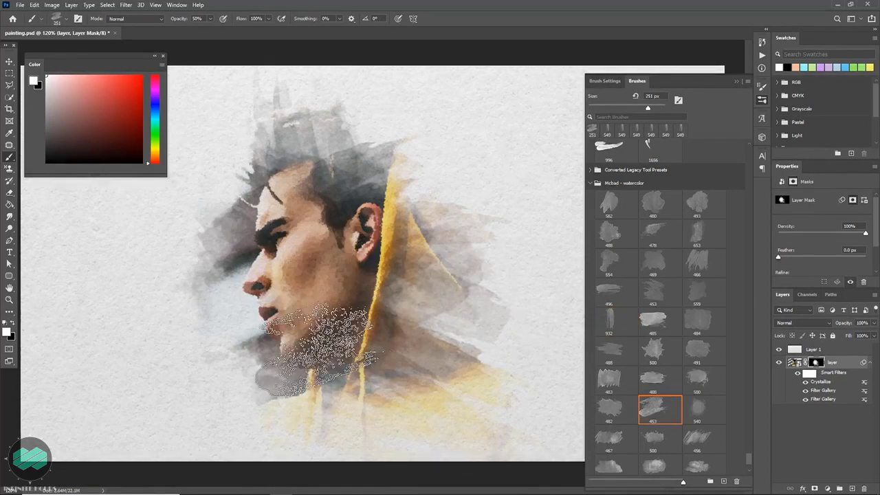
pyautogui.click(704, 438)
pyautogui.moveTo(344, 275)
pyautogui.mouseDown()
pyautogui.moveTo(381, 289)
pyautogui.moveTo(447, 193)
pyautogui.mouseUp()
pyautogui.rightClick(415, 241)
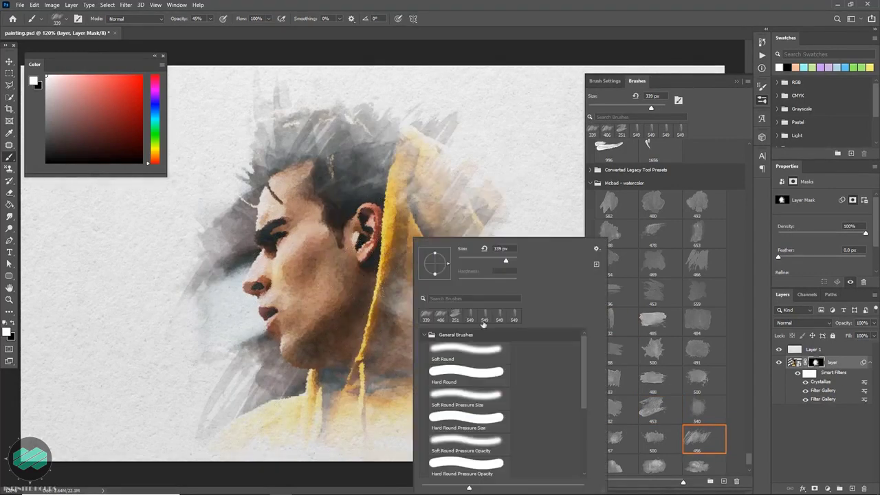
pyautogui.press('Escape')
pyautogui.rightClick(422, 241)
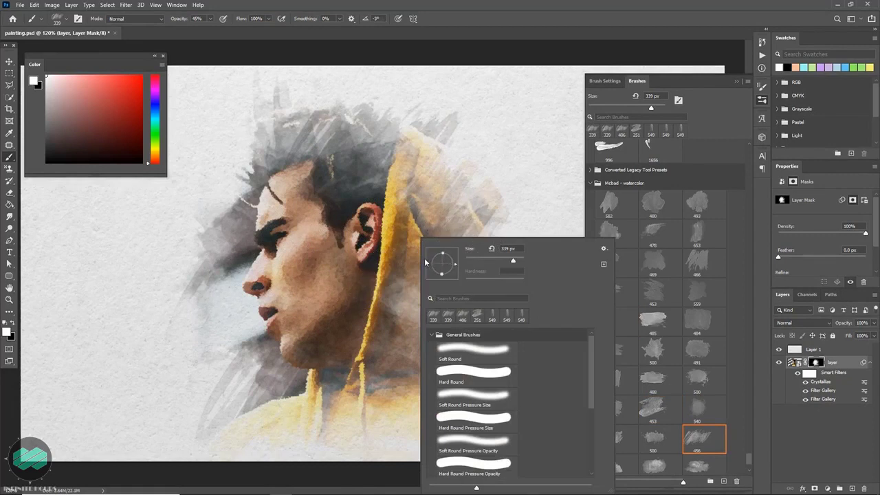
pyautogui.press('Escape')
pyautogui.moveTo(491, 314); pyautogui.dragTo(464, 336)
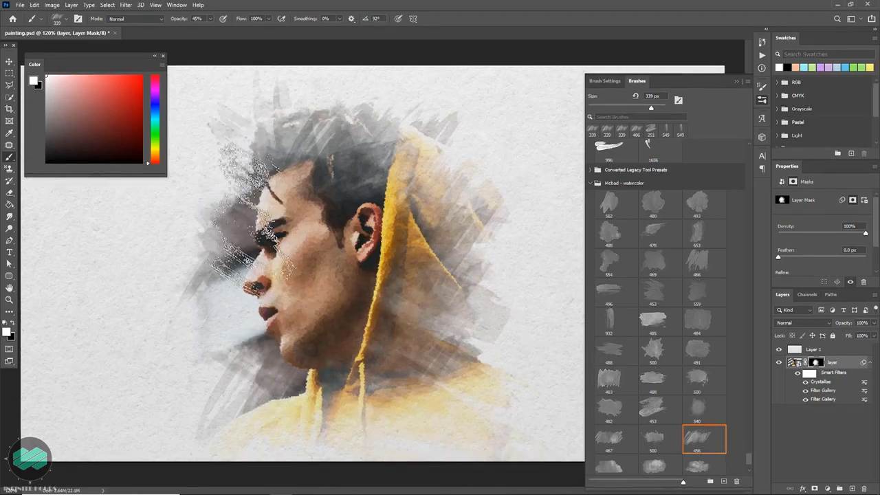
# Choose another watercolour brush and shrink it to 339 px.
pyautogui.scroll(-1, 660, 330)
pyautogui.scroll(-1, 660, 330)
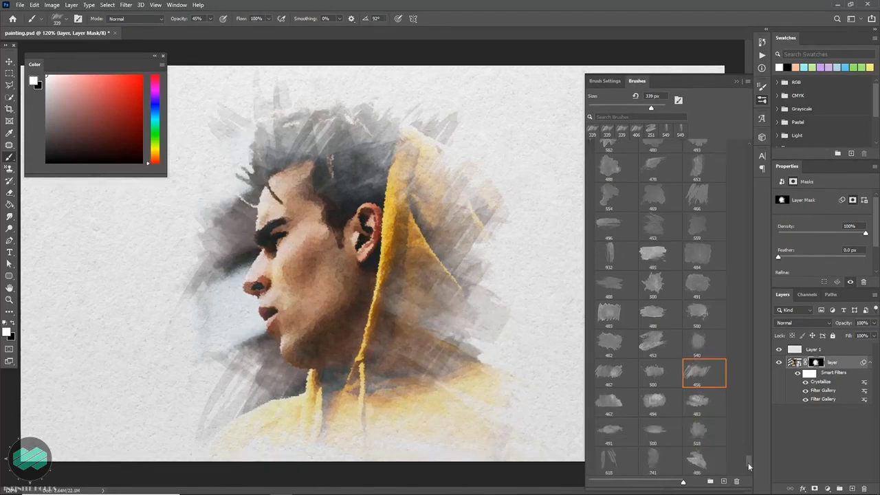
pyautogui.click(704, 430)
pyautogui.click(616, 342)
pyautogui.press('[')
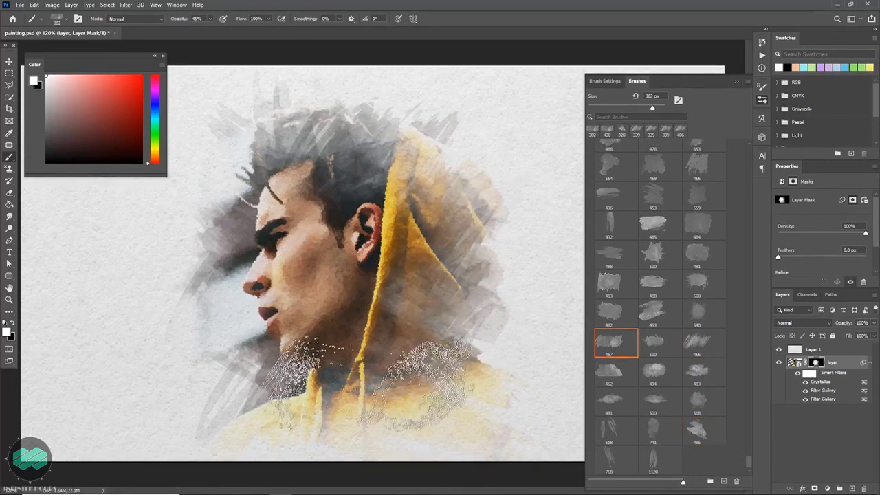
pyautogui.press('[')
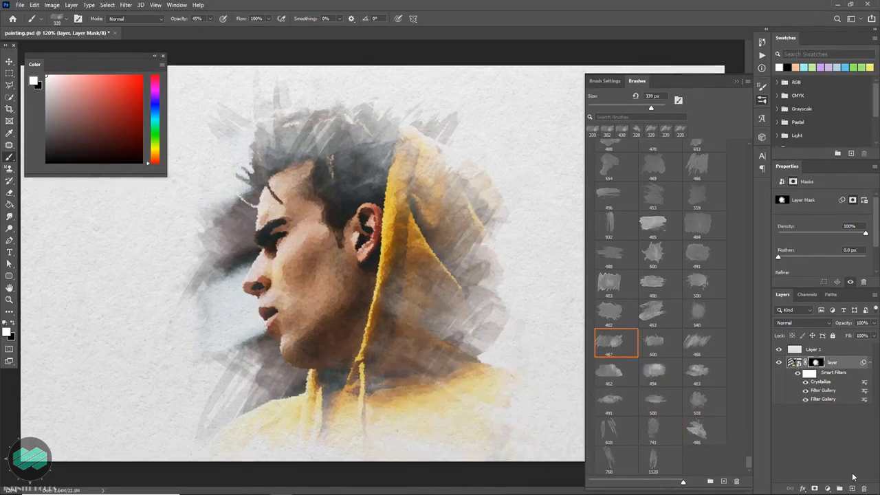
# Add a new Layer 2 blended in Overlay mode.
pyautogui.click(852, 488)
pyautogui.click(803, 323)
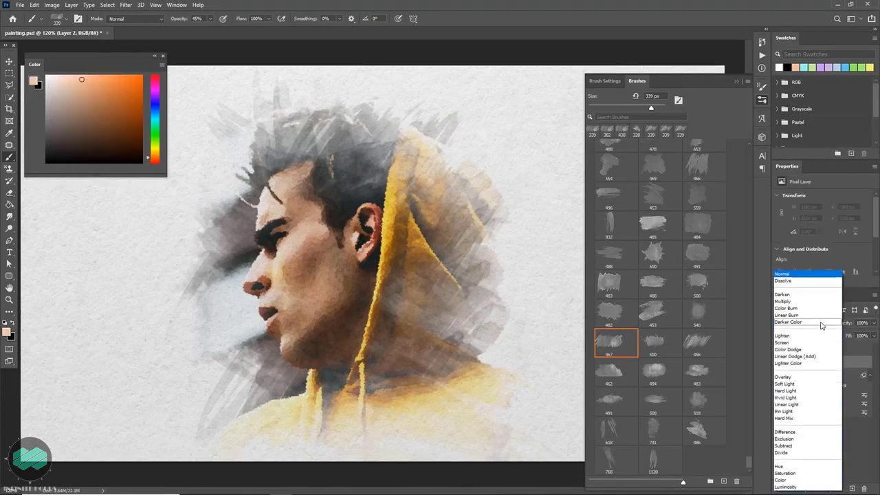
pyautogui.click(821, 378)
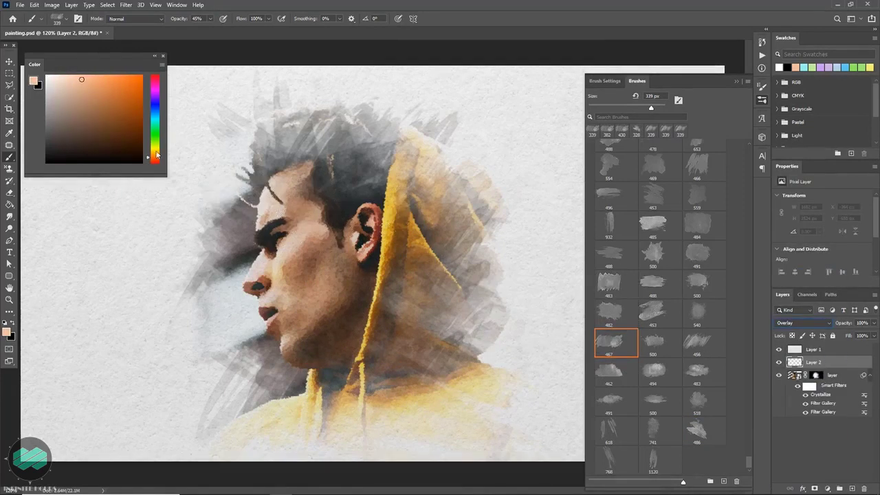
# With a Soft Round brush, wash peach around the face and violet into the hair.
pyautogui.moveTo(156, 152); pyautogui.dragTo(157, 154)
pyautogui.click(111, 80)
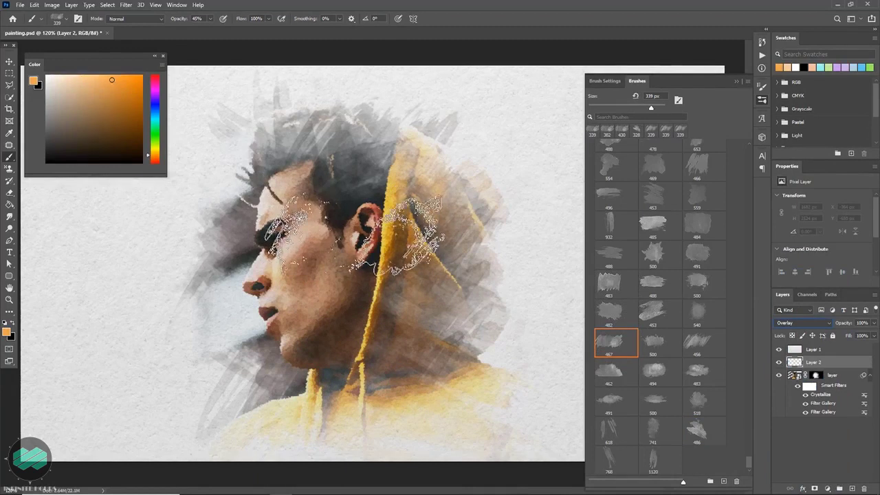
pyautogui.rightClick(412, 221)
pyautogui.doubleClick(459, 328)
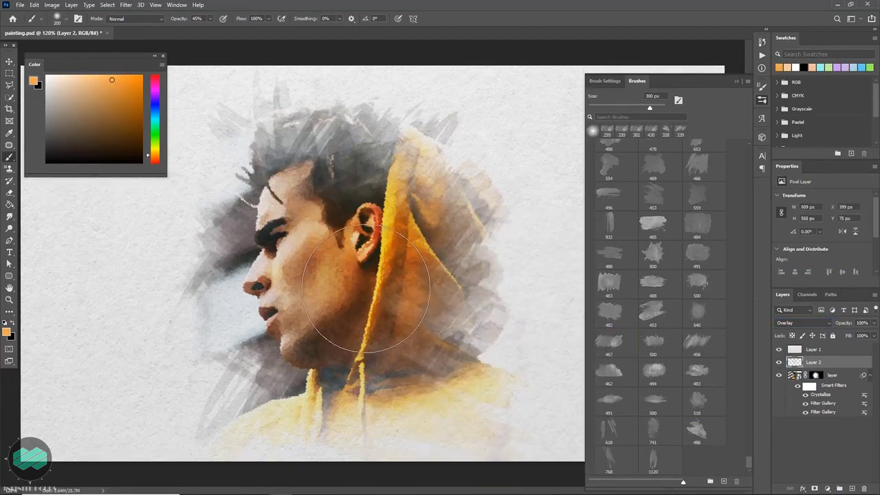
pyautogui.click(73, 75)
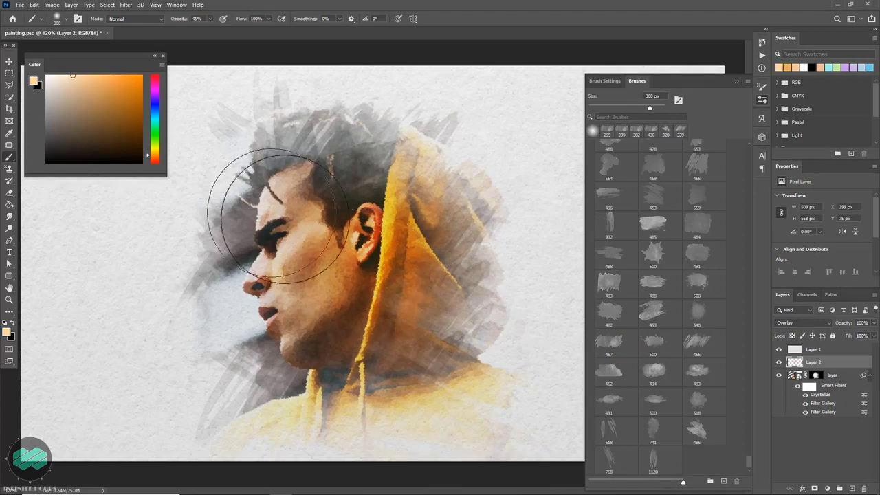
pyautogui.moveTo(268, 251); pyautogui.dragTo(270, 243)
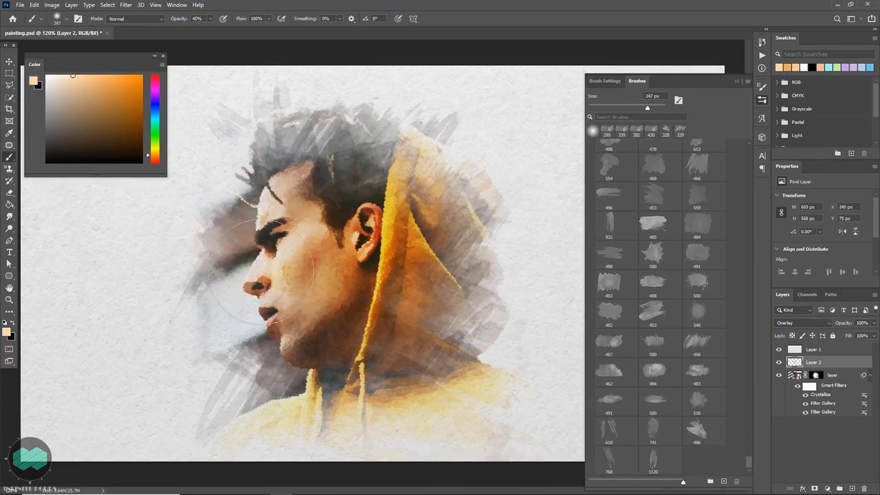
pyautogui.moveTo(155, 107); pyautogui.dragTo(155, 92)
pyautogui.click(100, 80)
pyautogui.moveTo(308, 177)
pyautogui.mouseDown()
pyautogui.moveTo(327, 193)
pyautogui.moveTo(289, 155)
pyautogui.mouseUp()
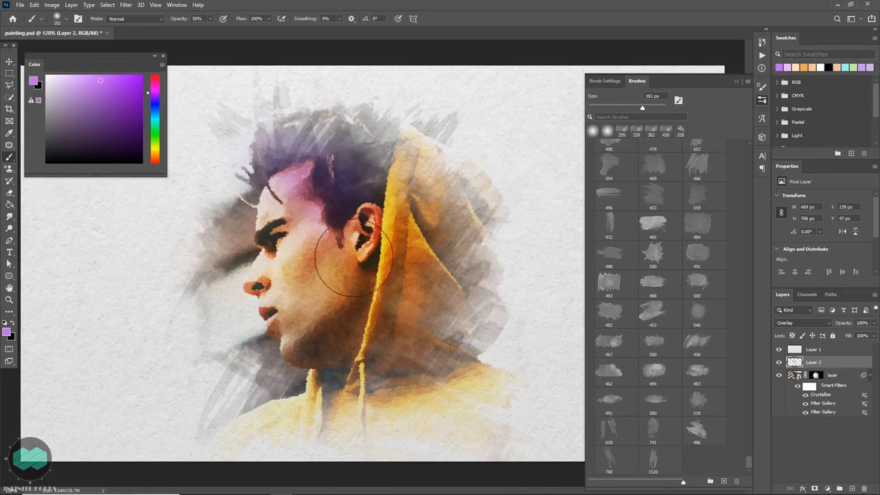
# Paint green over the chin and neck, yellow on the cheek, teal on the hair; add Layer 3.
pyautogui.click(156, 141)
pyautogui.click(126, 139)
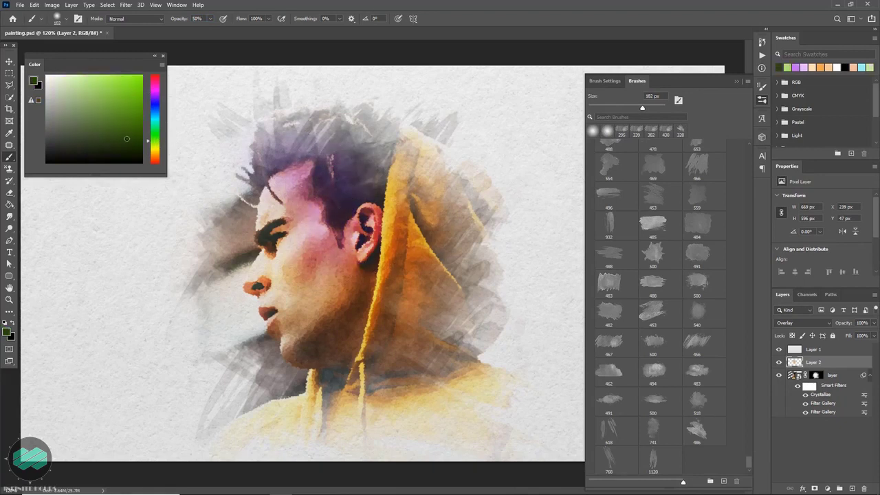
pyautogui.click(305, 342)
pyautogui.moveTo(334, 330); pyautogui.dragTo(317, 343)
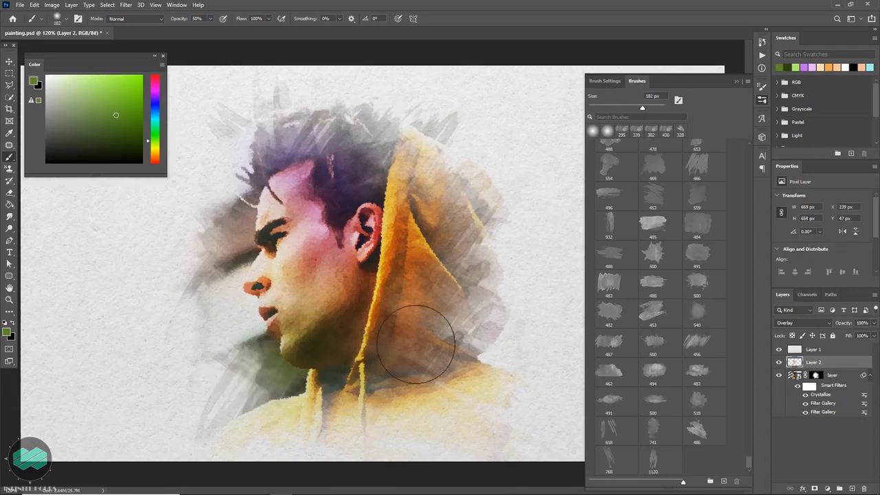
pyautogui.click(155, 148)
pyautogui.click(96, 82)
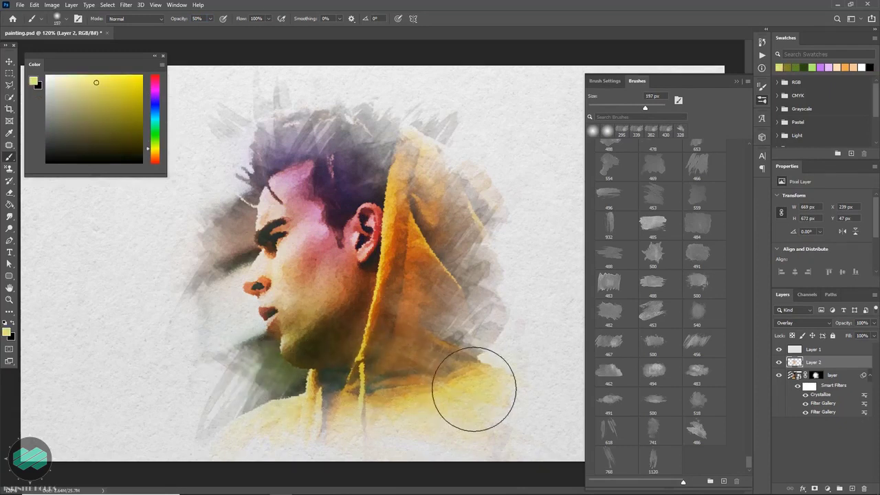
pyautogui.moveTo(385, 323); pyautogui.dragTo(326, 258)
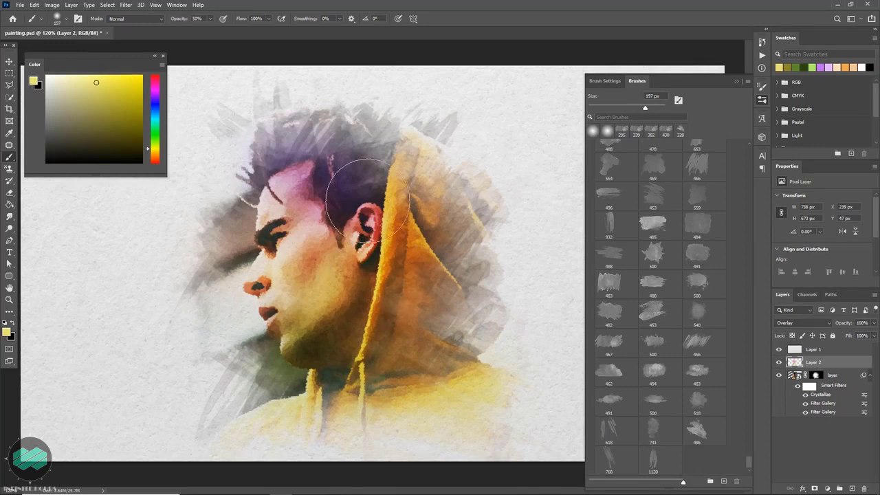
pyautogui.moveTo(285, 148); pyautogui.dragTo(323, 175)
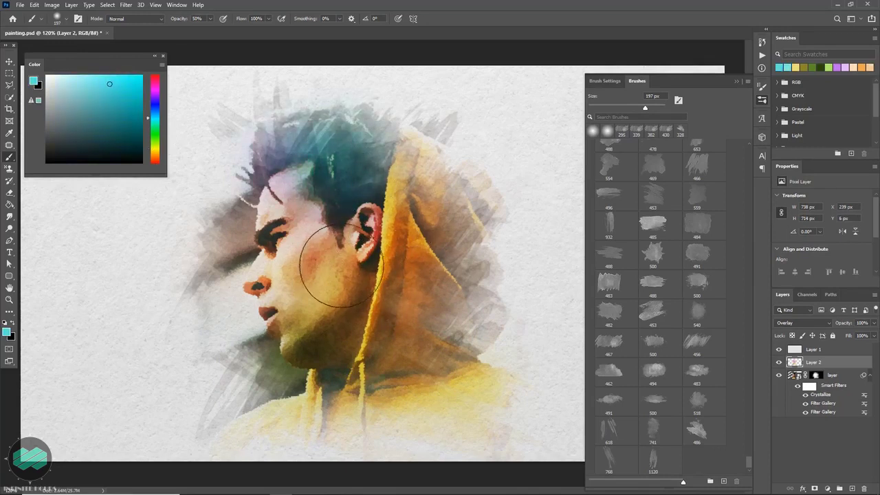
pyautogui.click(852, 489)
# Set Layer 3 to Overlay and paint pale grey-blue strokes over the hood at 262 px.
pyautogui.click(820, 323)
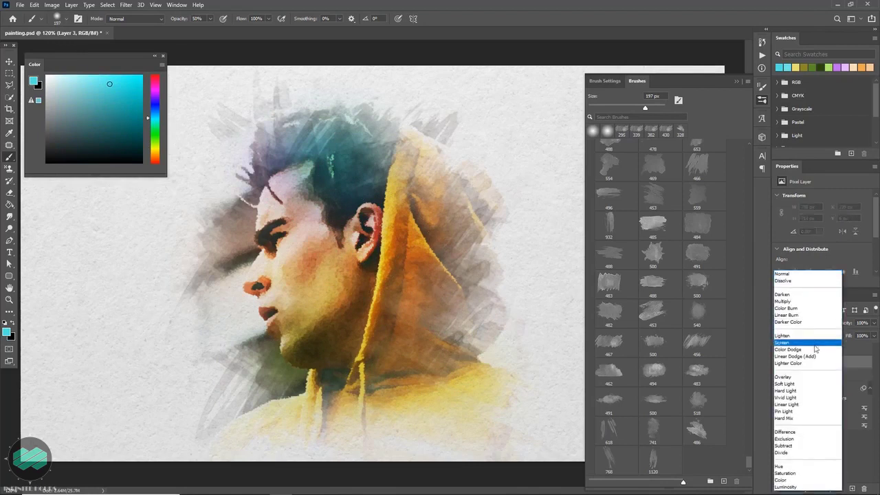
pyautogui.click(804, 379)
pyautogui.keyDown('alt'); pyautogui.click(495, 257); pyautogui.keyUp('alt')
pyautogui.press(']')
pyautogui.moveTo(452, 321); pyautogui.dragTo(422, 329)
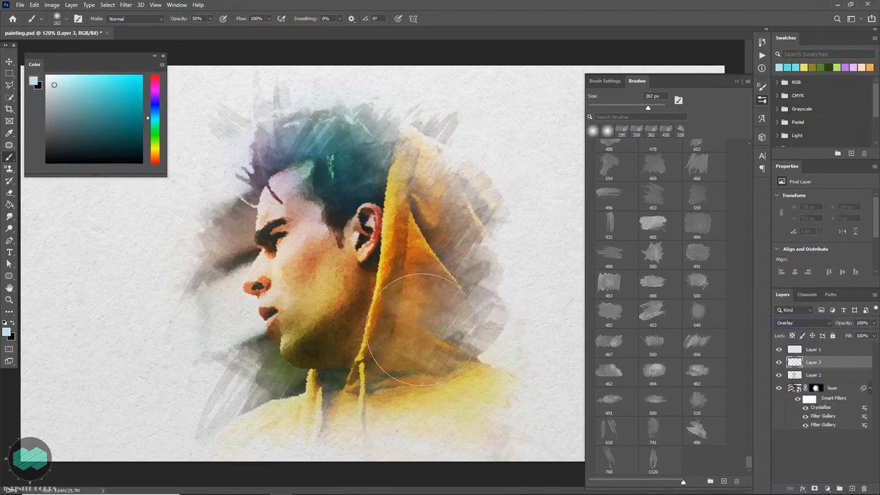
# Paint more light hood strokes at 180 px, dab 453 splatters, and add Layer 4.
pyautogui.click(661, 224)
pyautogui.rightClick(407, 237)
pyautogui.press('Escape')
pyautogui.press(']')
pyautogui.press(']')
pyautogui.moveTo(419, 357); pyautogui.dragTo(375, 235)
pyautogui.press(',')
pyautogui.press(',')
pyautogui.press(',')
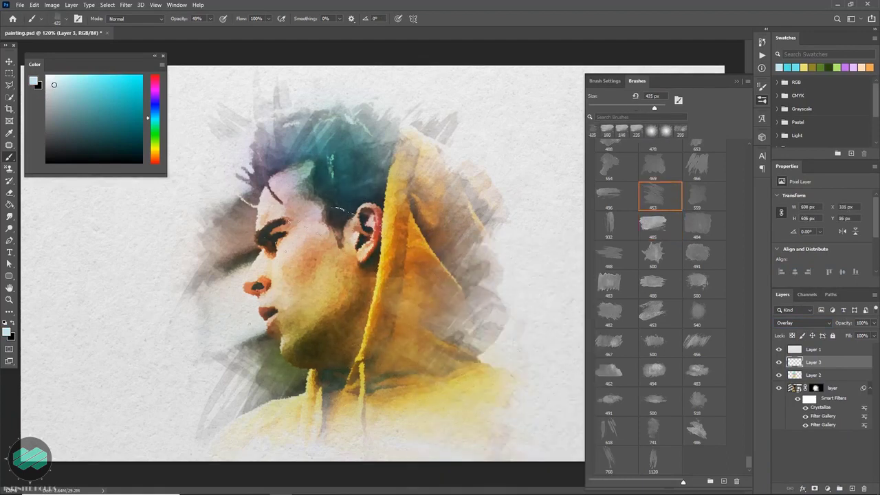
pyautogui.click(405, 292)
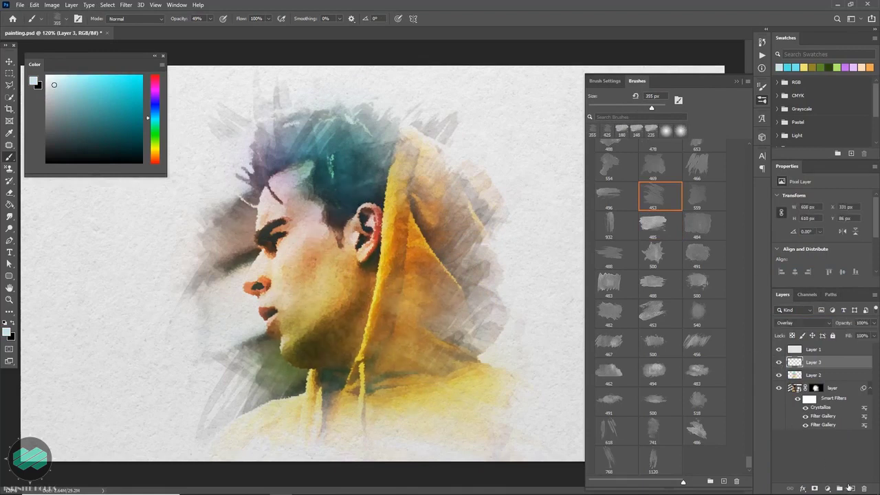
pyautogui.click(852, 488)
pyautogui.moveTo(751, 461)
pyautogui.mouseDown()
pyautogui.moveTo(737, 196)
pyautogui.moveTo(745, 158)
pyautogui.mouseUp()
# Set Layer 4 to Screen and scatter yellow splatter dots over the hood and lower face.
pyautogui.click(805, 323)
pyautogui.click(801, 344)
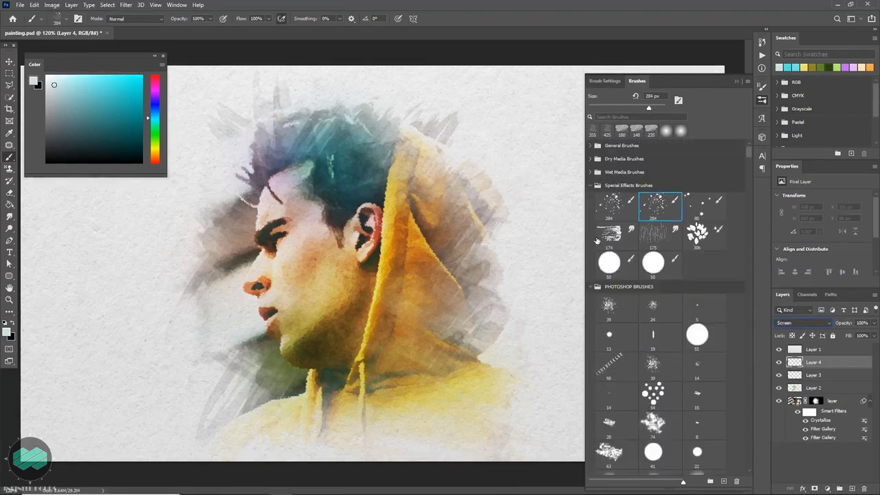
pyautogui.moveTo(379, 351); pyautogui.dragTo(444, 378)
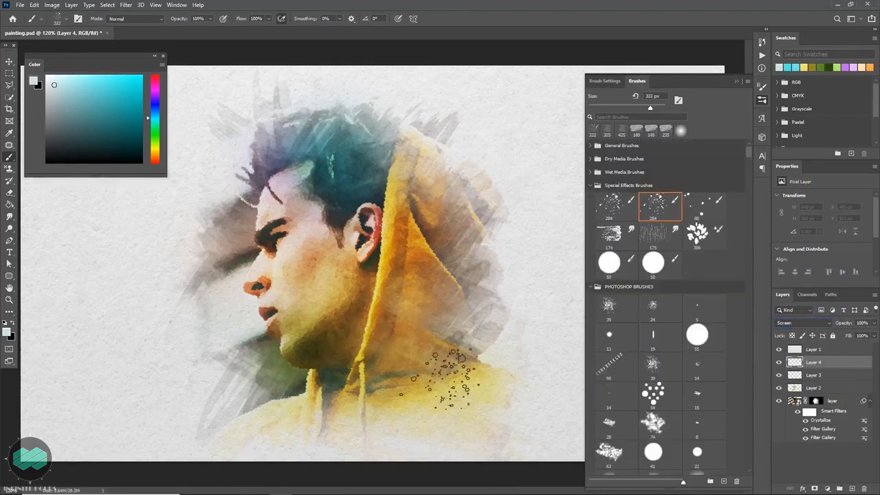
pyautogui.keyDown('alt'); pyautogui.click(383, 295); pyautogui.keyUp('alt')
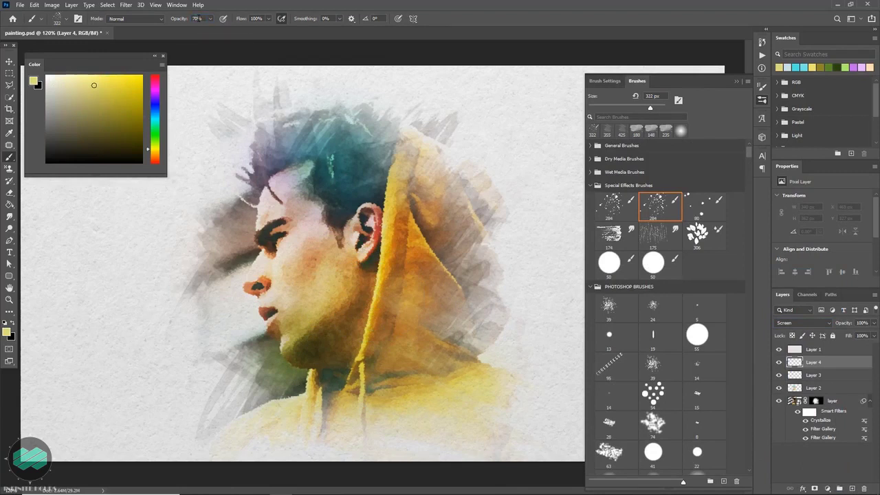
pyautogui.moveTo(422, 363)
pyautogui.mouseDown()
pyautogui.moveTo(448, 365)
pyautogui.moveTo(488, 412)
pyautogui.mouseUp()
pyautogui.moveTo(357, 344); pyautogui.dragTo(247, 433)
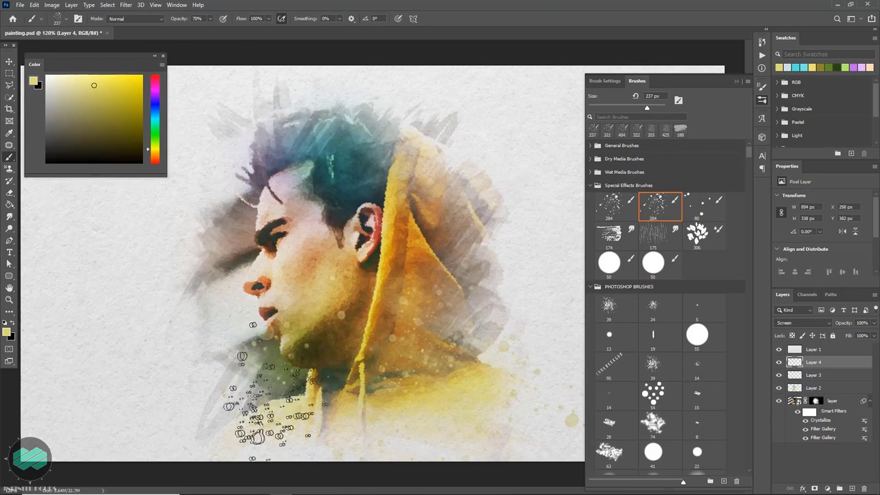
# Spray light green and pale beige splatters across the lower face and toward the hood.
pyautogui.moveTo(155, 147); pyautogui.dragTo(154, 136)
pyautogui.click(88, 87)
pyautogui.moveTo(244, 406)
pyautogui.mouseDown()
pyautogui.moveTo(244, 330)
pyautogui.moveTo(213, 372)
pyautogui.mouseUp()
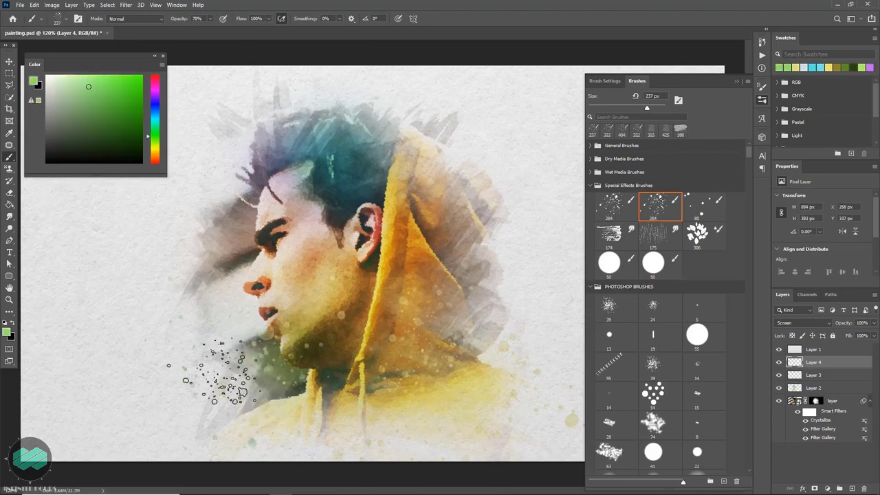
pyautogui.keyDown('alt'); pyautogui.click(314, 234); pyautogui.keyUp('alt')
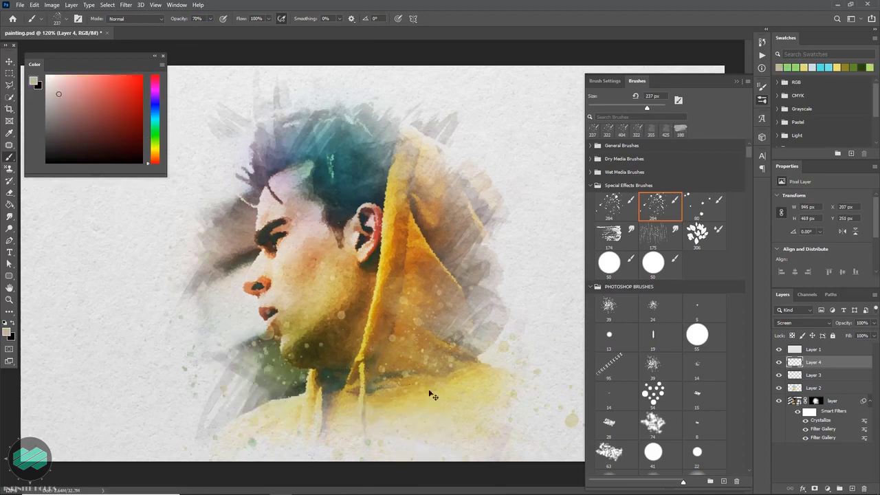
pyautogui.moveTo(354, 347); pyautogui.dragTo(247, 375)
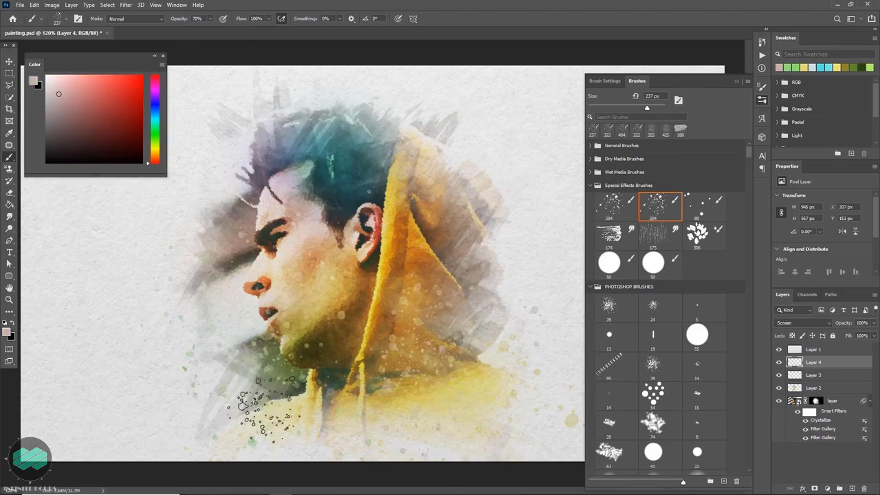
pyautogui.moveTo(427, 392); pyautogui.dragTo(453, 420)
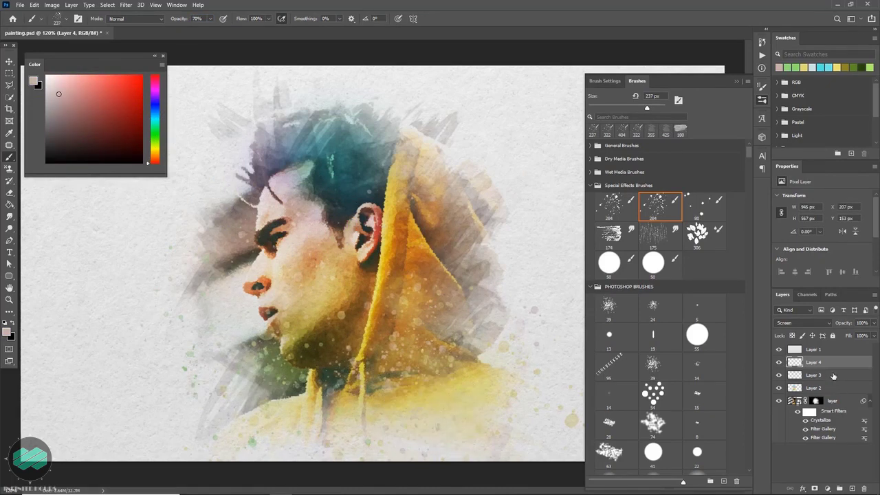
# Select Layer 3 again and choose a feathery stroke brush tip.
pyautogui.click(833, 377)
pyautogui.moveTo(748, 153); pyautogui.dragTo(744, 198)
pyautogui.click(659, 208)
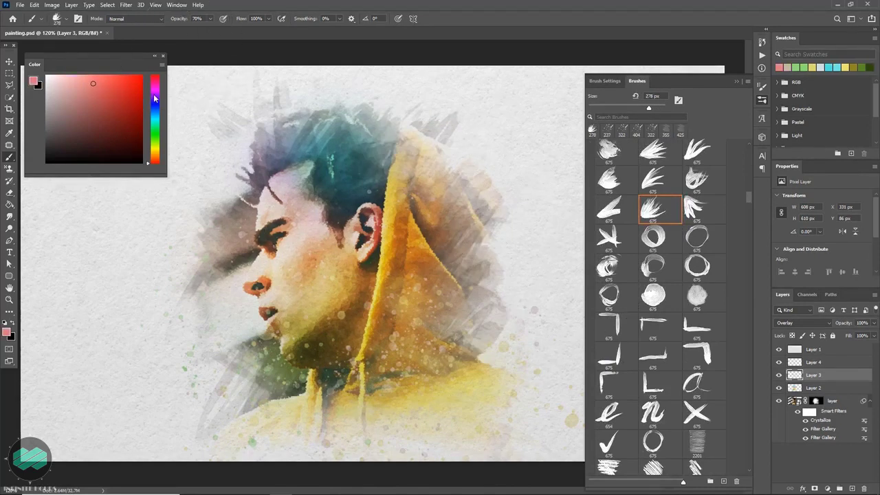
# Switch to a soft round brush and paint deep orange over the face and cheek on Layer 3.
pyautogui.moveTo(339, 237)
pyautogui.mouseDown()
pyautogui.moveTo(323, 234)
pyautogui.moveTo(324, 209)
pyautogui.mouseUp()
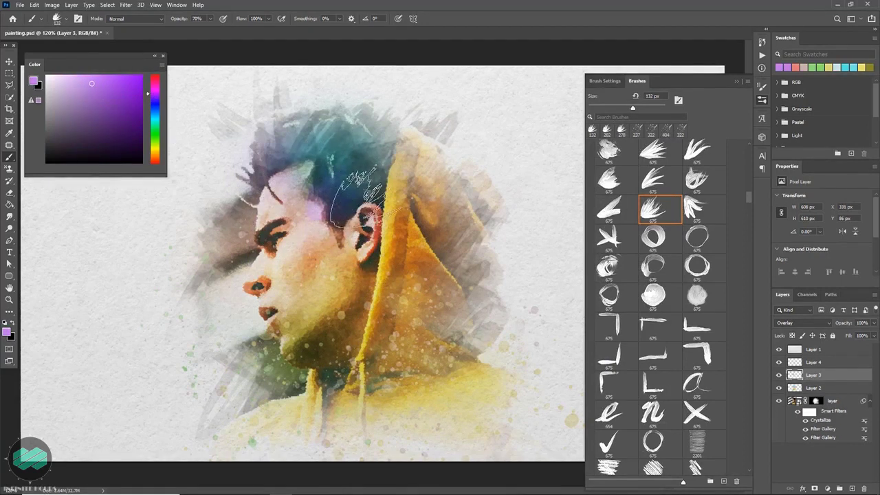
pyautogui.rightClick(380, 226)
pyautogui.doubleClick(425, 329)
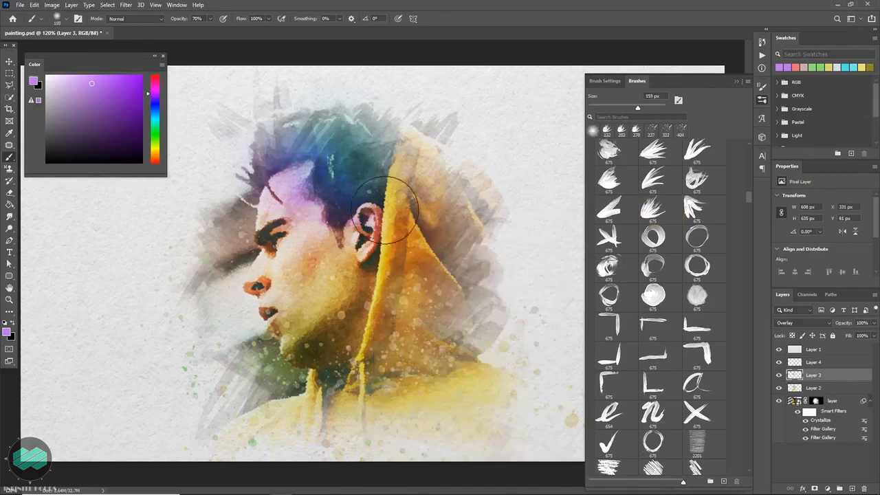
pyautogui.click(156, 157)
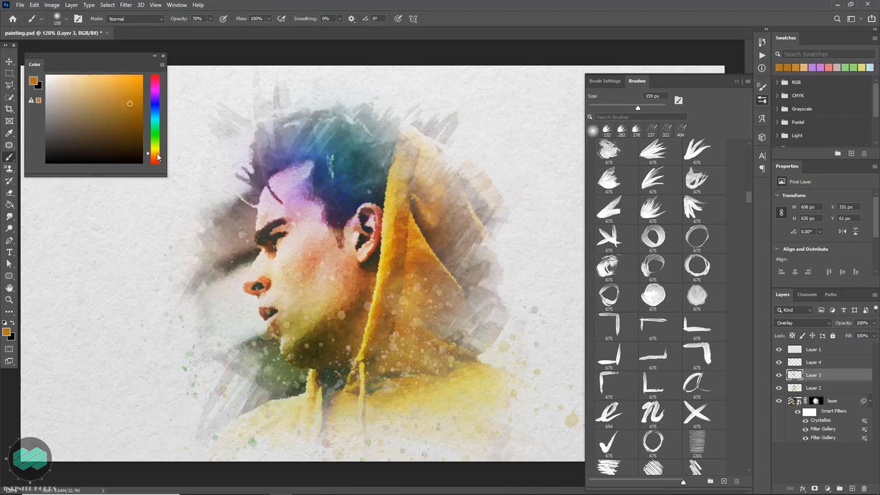
pyautogui.click(157, 158)
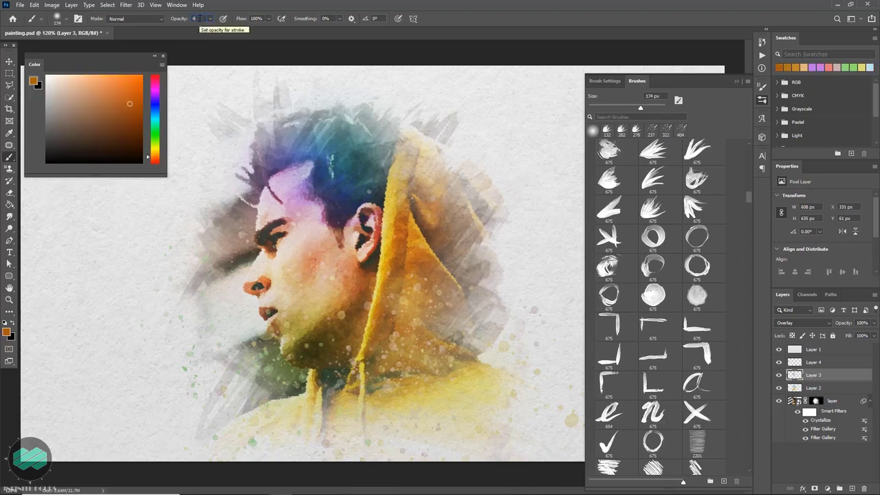
pyautogui.press(']')
pyautogui.moveTo(304, 255)
pyautogui.mouseDown()
pyautogui.moveTo(402, 347)
pyautogui.moveTo(442, 216)
pyautogui.moveTo(457, 256)
pyautogui.mouseUp()
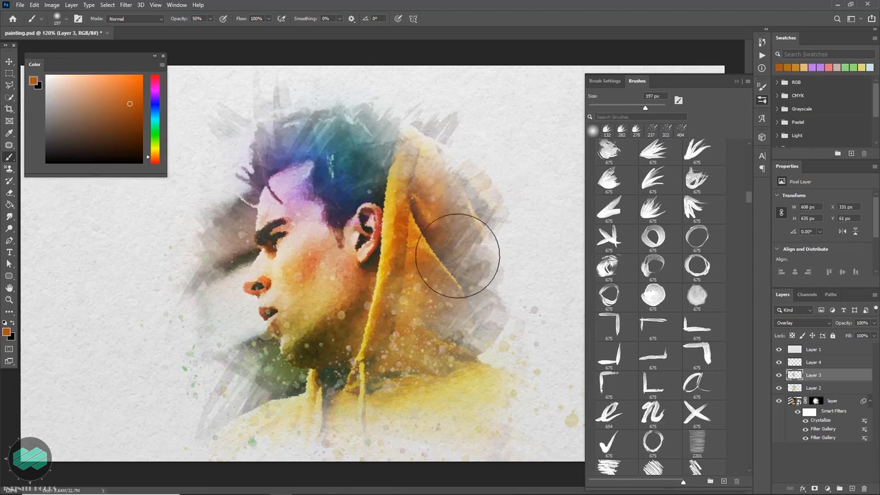
pyautogui.click(9, 228)
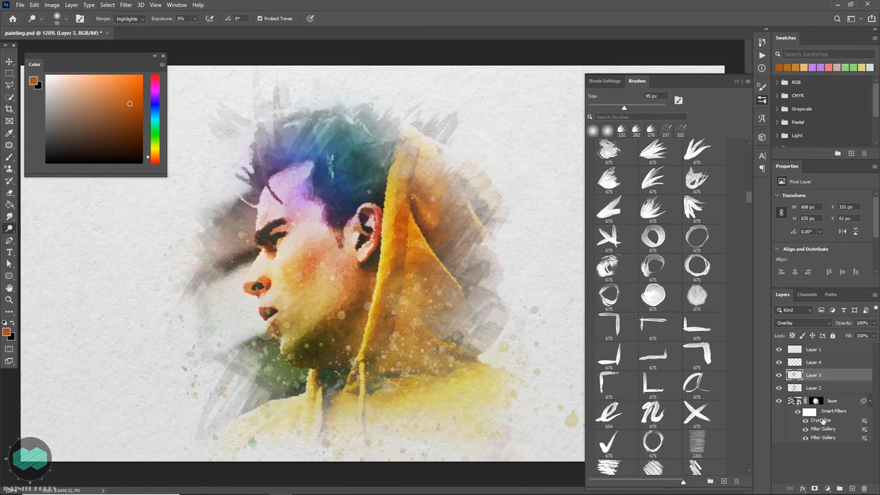
# Add a Color Balance adjustment layer above the photo smart object.
pyautogui.click(849, 404)
pyautogui.click(828, 488)
pyautogui.click(804, 408)
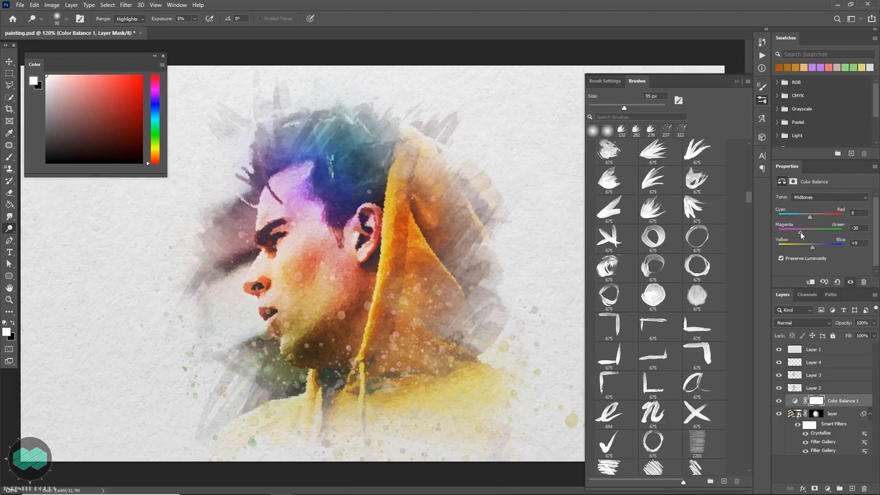
# Add a Levels adjustment with black input 9 and white input 211.
pyautogui.click(829, 488)
pyautogui.click(844, 366)
pyautogui.moveTo(866, 264); pyautogui.dragTo(854, 264)
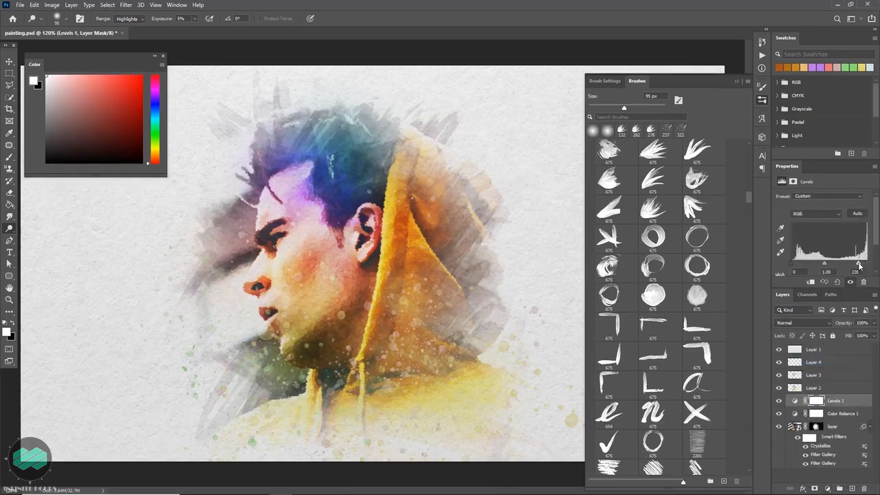
pyautogui.moveTo(791, 264); pyautogui.dragTo(822, 265)
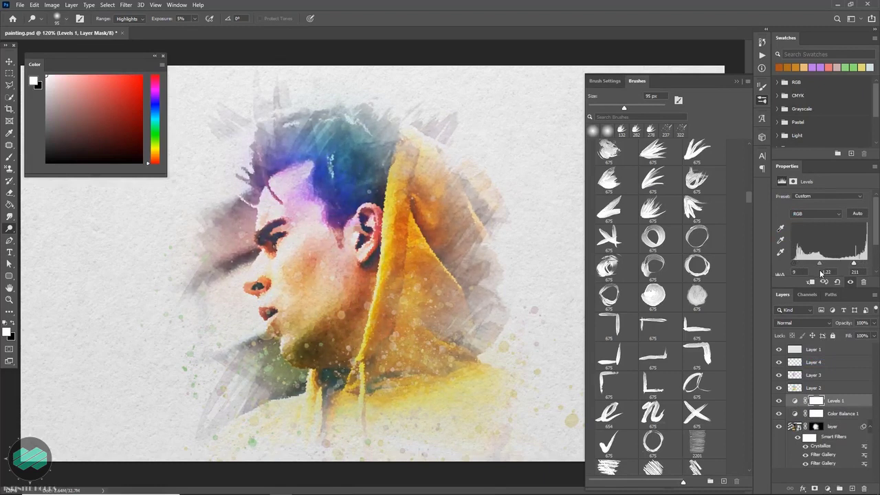
# On Layer 2, dab orange streaks over the hair and beside the ear with the streaky brush.
pyautogui.click(797, 389)
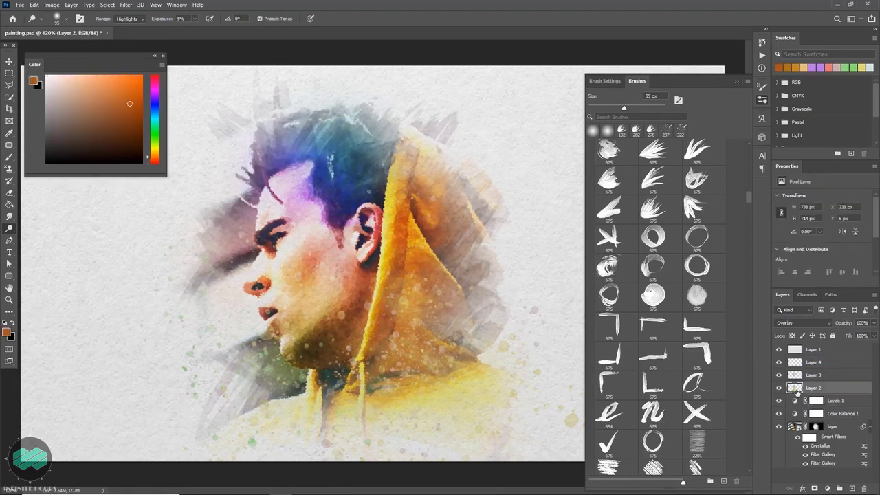
pyautogui.click(778, 388)
pyautogui.scroll(-1, 674, 345)
pyautogui.moveTo(746, 199); pyautogui.dragTo(746, 221)
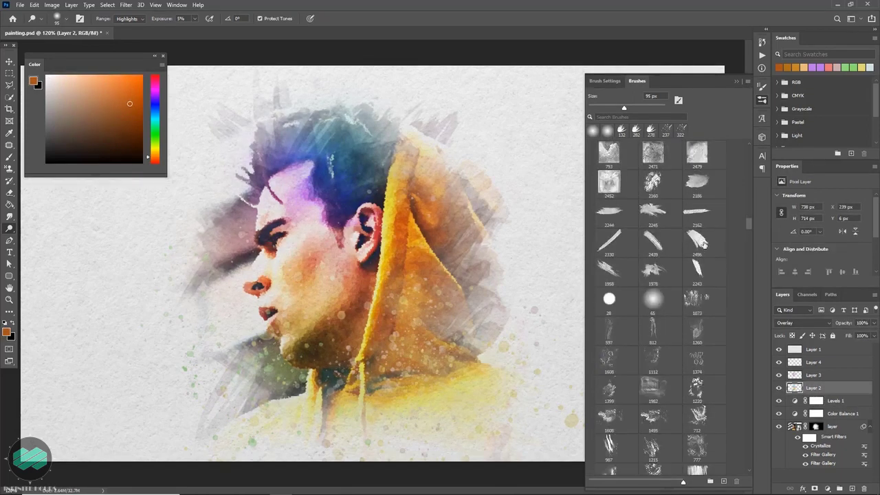
pyautogui.moveTo(364, 281); pyautogui.dragTo(317, 242)
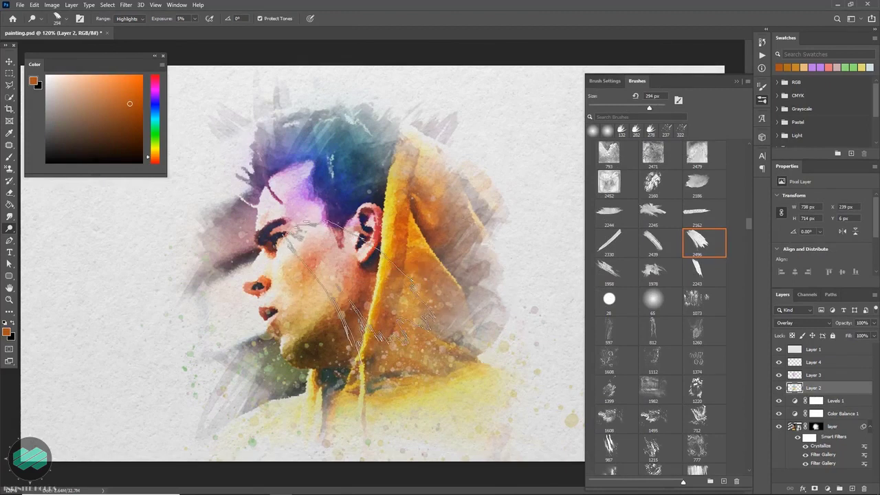
pyautogui.press('b')
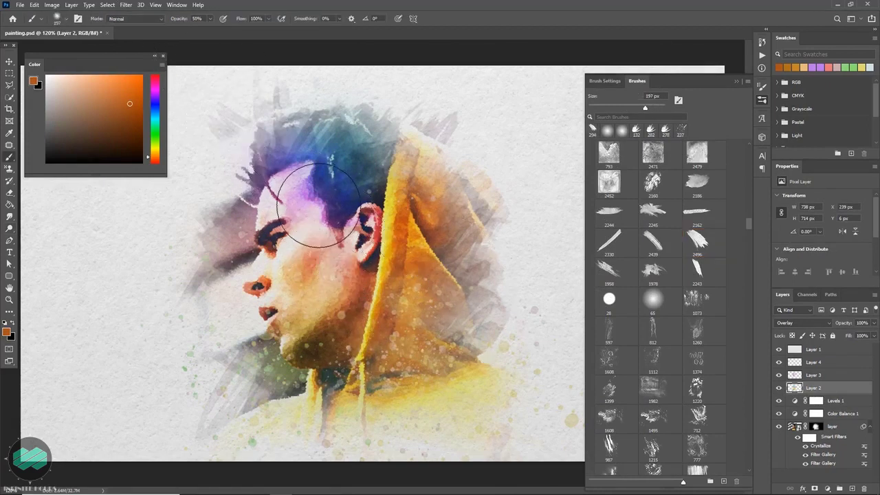
pyautogui.moveTo(246, 277); pyautogui.dragTo(342, 259)
pyautogui.click(388, 302)
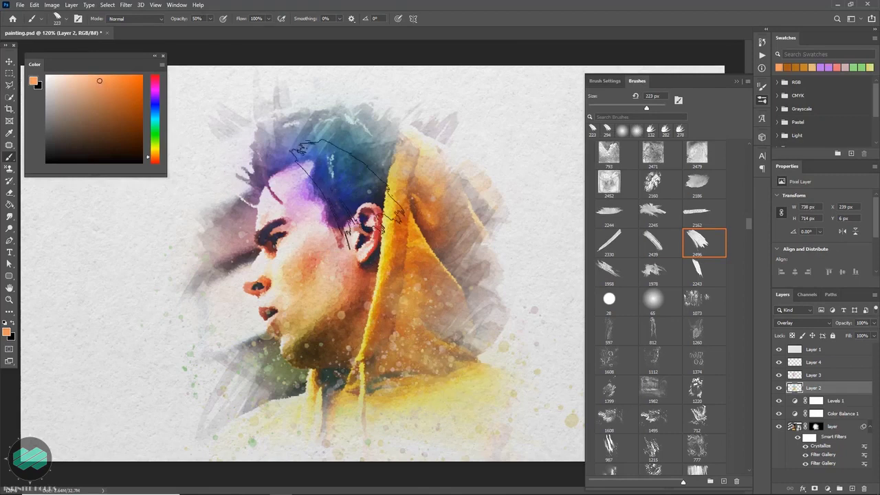
pyautogui.moveTo(385, 344)
pyautogui.mouseDown()
pyautogui.moveTo(361, 240)
pyautogui.moveTo(375, 237)
pyautogui.mouseUp()
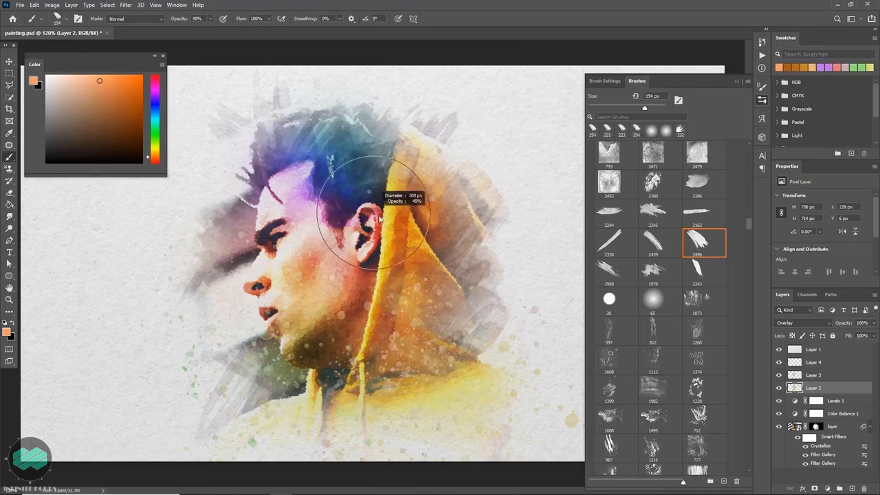
pyautogui.click(313, 364)
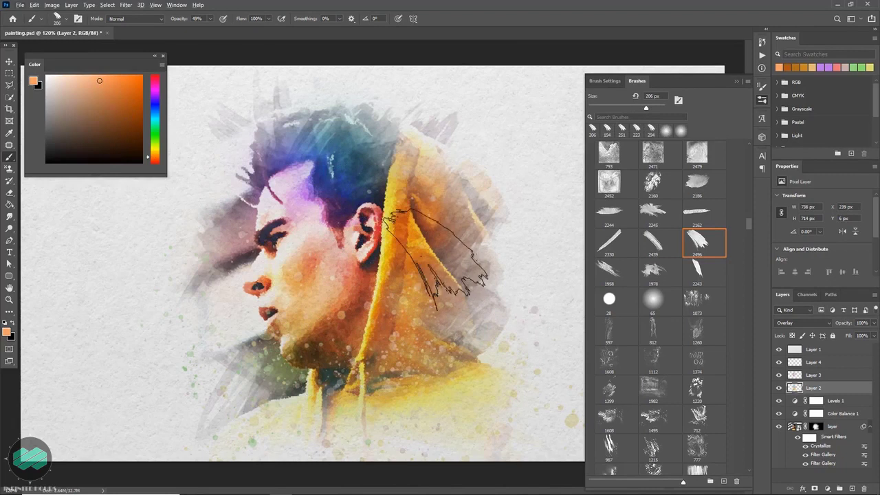
# Switch the paint colour to pale yellow and rotate the brush tip to 55°.
pyautogui.click(79, 75)
pyautogui.click(155, 150)
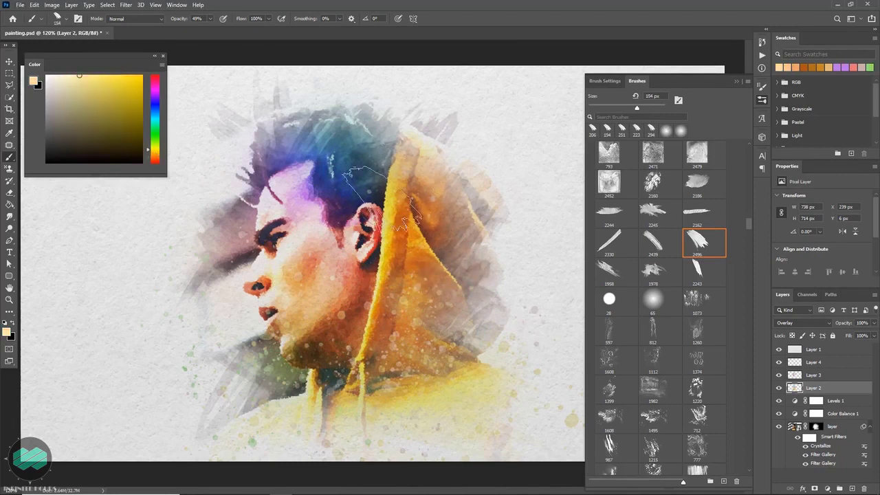
pyautogui.rightClick(385, 201)
pyautogui.press('Return')
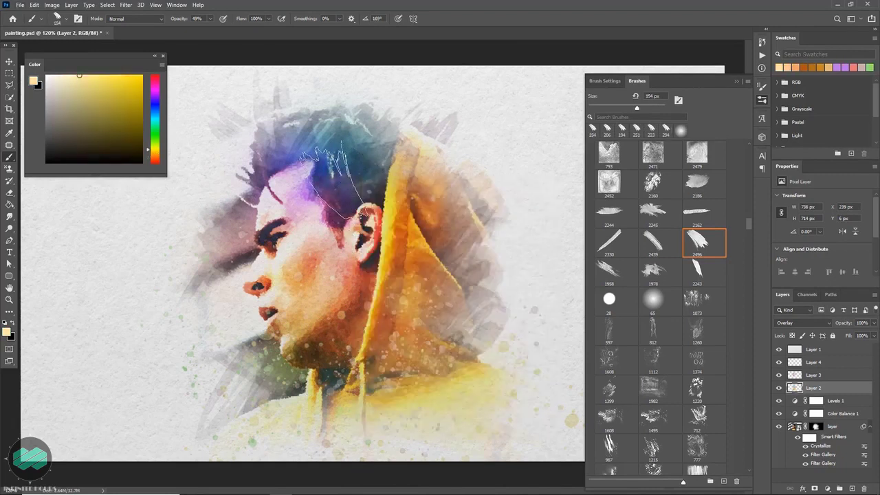
pyautogui.rightClick(397, 201)
pyautogui.moveTo(408, 204); pyautogui.dragTo(403, 193)
pyautogui.press('Return')
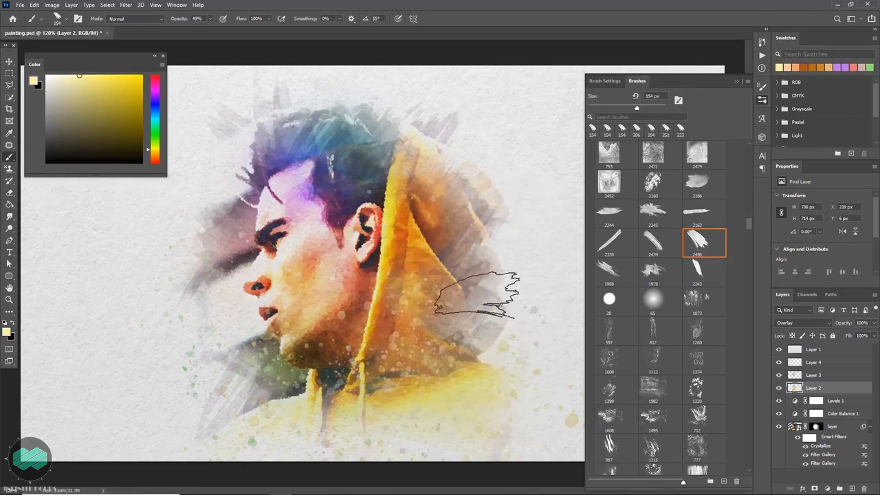
# On the photo layer's mask, paint a black wash over the lower hoodie with a rotated tip.
pyautogui.click(815, 426)
pyautogui.press(']')
pyautogui.press(']')
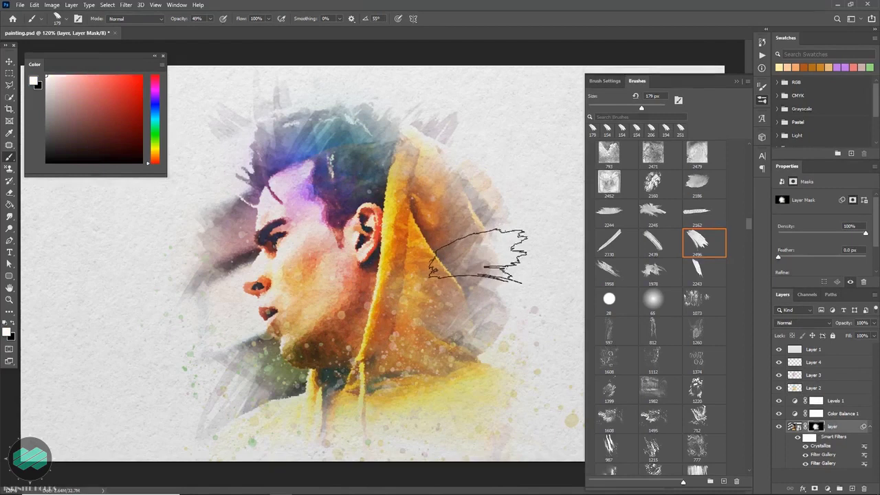
pyautogui.press('x')
pyautogui.rightClick(478, 292)
pyautogui.moveTo(491, 259)
pyautogui.mouseDown()
pyautogui.moveTo(481, 249)
pyautogui.moveTo(506, 257)
pyautogui.mouseUp()
pyautogui.press('Return')
pyautogui.rightClick(492, 275)
pyautogui.press('Return')
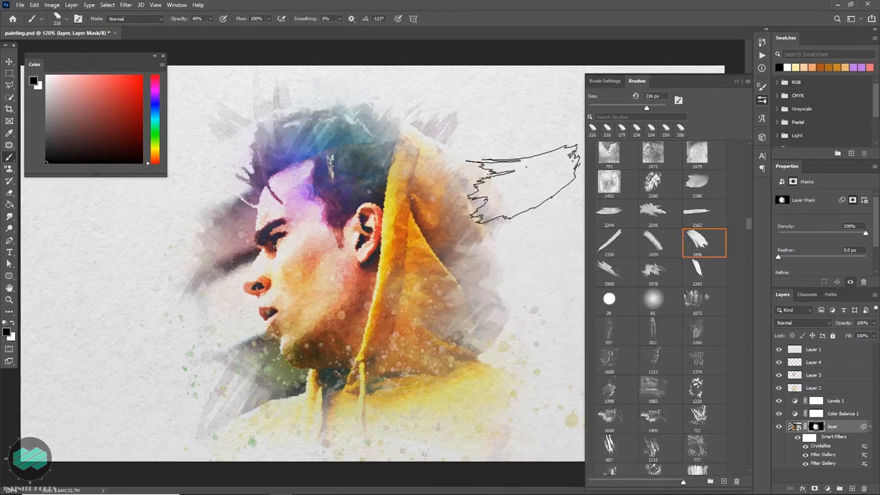
pyautogui.moveTo(481, 383); pyautogui.dragTo(468, 372)
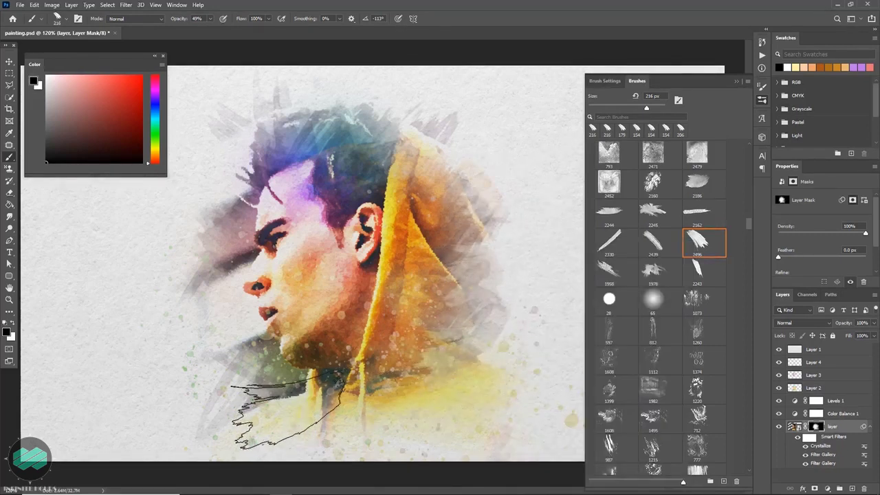
# Swap to white paint and adjust the brush tip rotation.
pyautogui.press('x')
pyautogui.rightClick(412, 385)
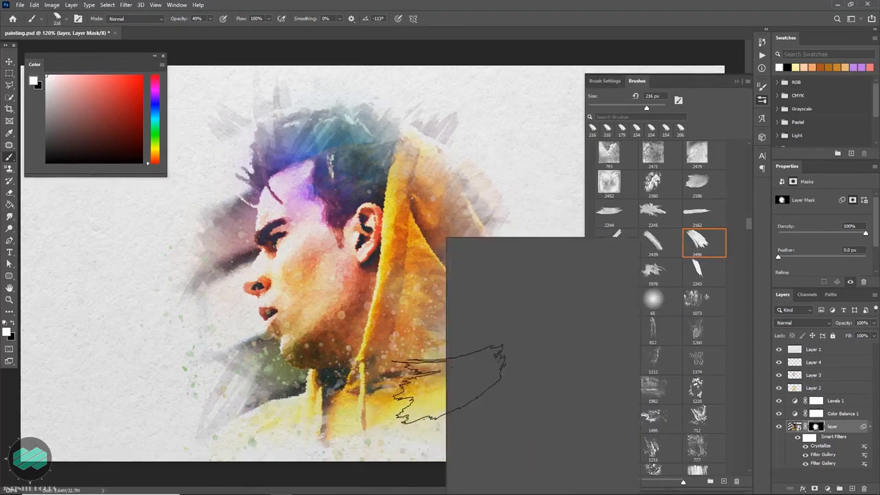
pyautogui.moveTo(474, 258); pyautogui.dragTo(481, 253)
pyautogui.press('Return')
pyautogui.rightClick(473, 407)
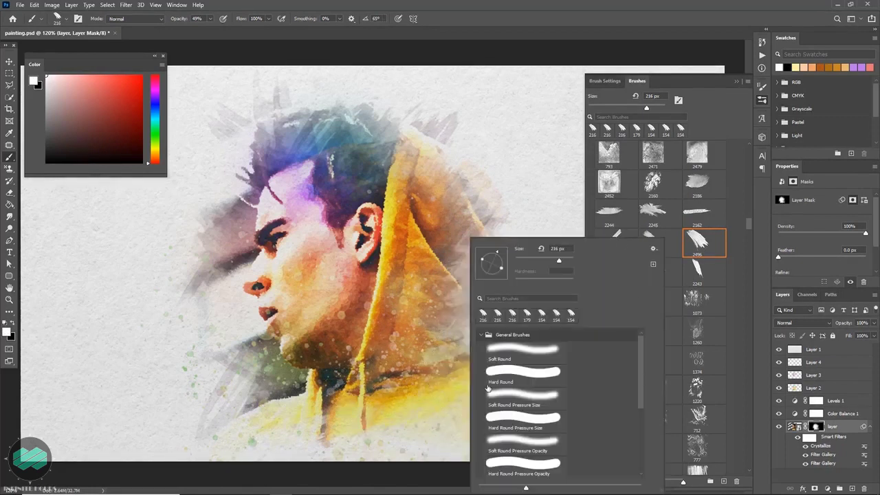
pyautogui.press('Escape')
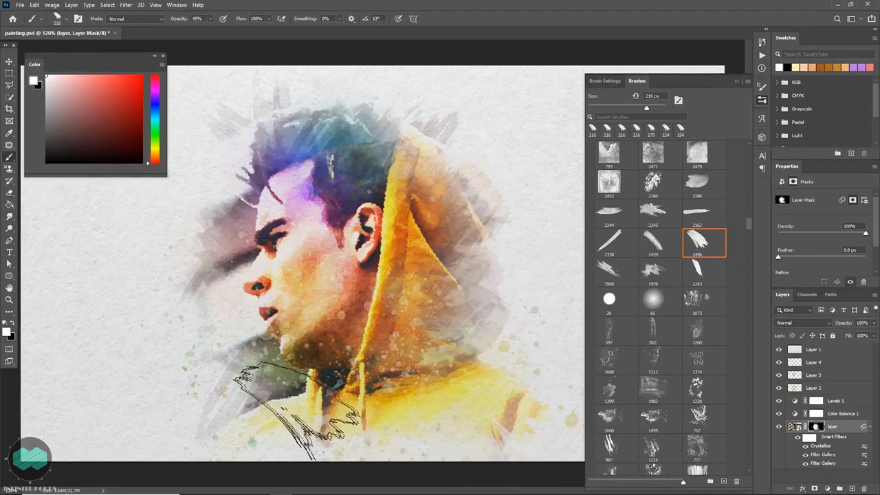
pyautogui.rightClick(377, 323)
pyautogui.press('Return')
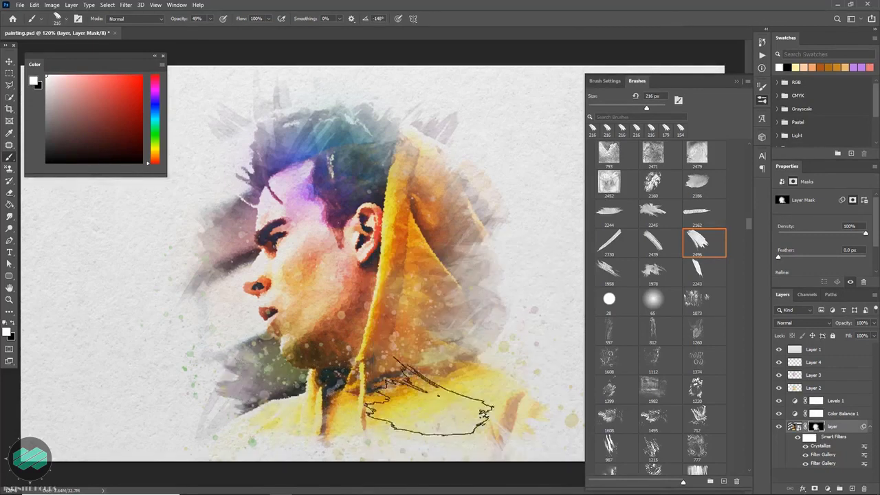
# Pick brush preset 1061 and stamp faded strokes over the hood.
pyautogui.moveTo(749, 223); pyautogui.dragTo(751, 241)
pyautogui.click(616, 207)
pyautogui.rightClick(348, 205)
pyautogui.press('Return')
pyautogui.click(458, 285)
pyautogui.press('[')
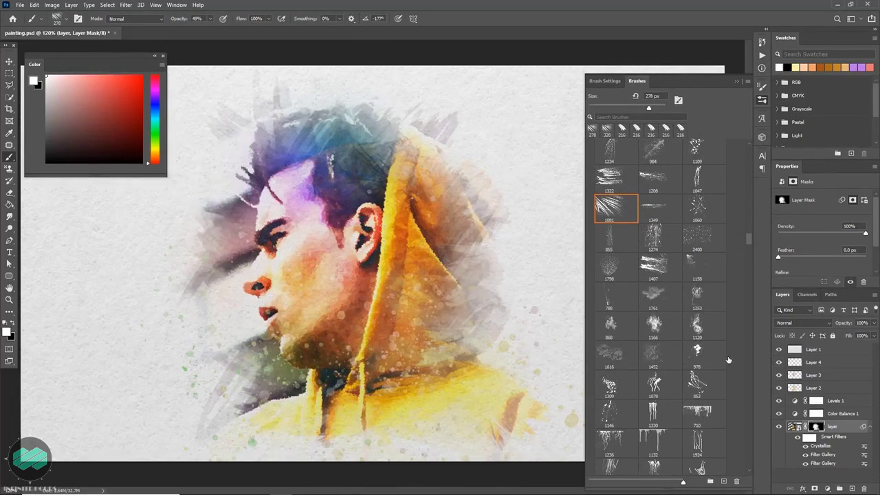
pyautogui.click(794, 376)
# Rotate the tip to 18° and stamp yellow-green spatters around the ear and hood, shrinking the brush to 95 px.
pyautogui.press('[')
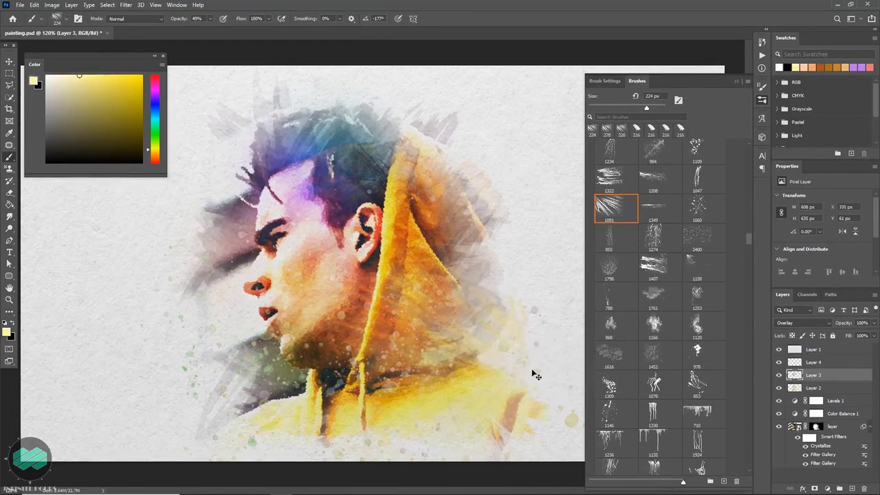
pyautogui.rightClick(317, 258)
pyautogui.moveTo(317, 257); pyautogui.dragTo(330, 253)
pyautogui.press('Return')
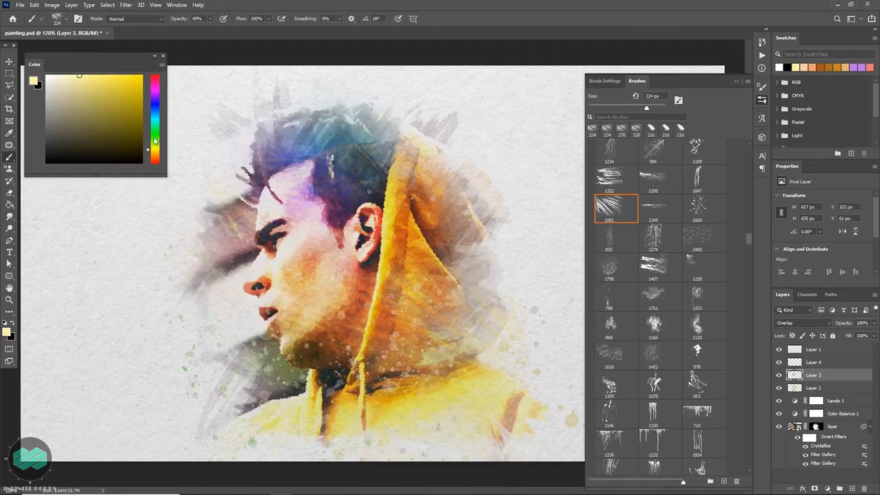
pyautogui.click(154, 144)
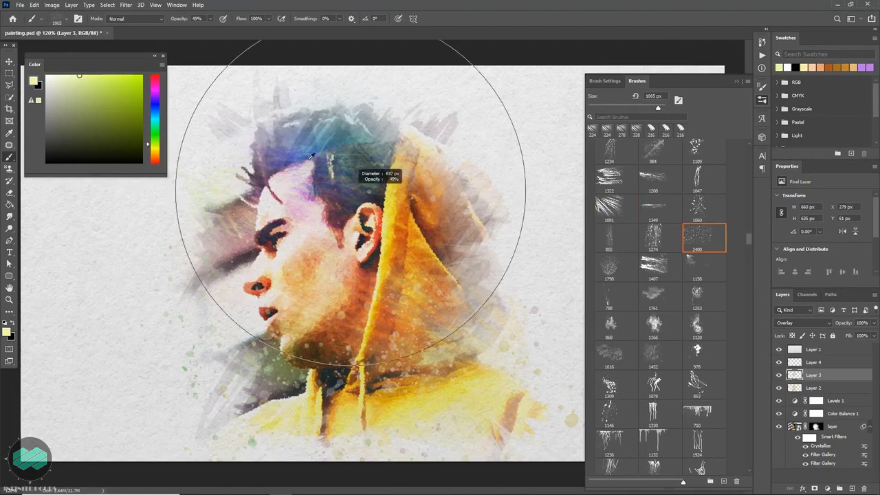
pyautogui.click(405, 230)
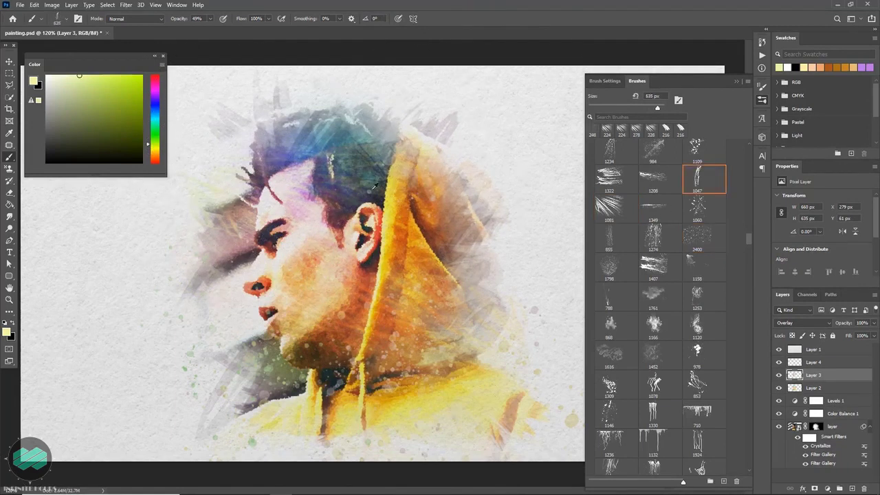
pyautogui.rightClick(360, 219)
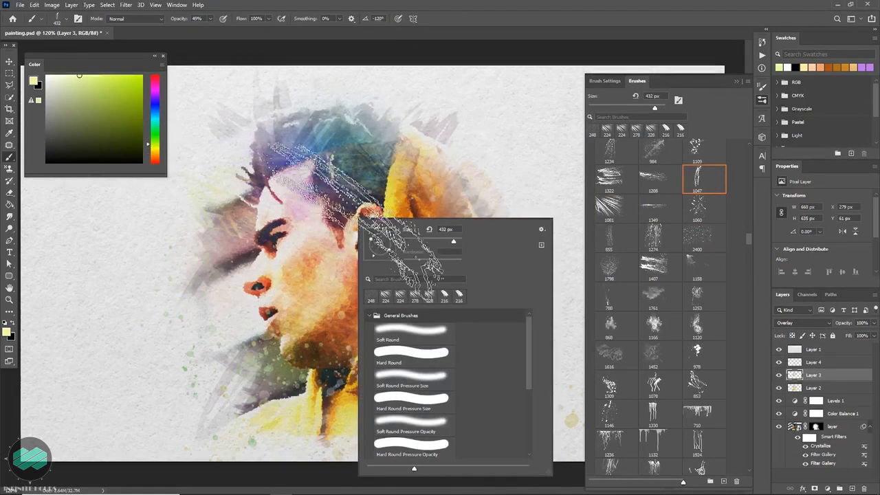
pyautogui.press('Escape')
pyautogui.moveTo(392, 216); pyautogui.dragTo(388, 344)
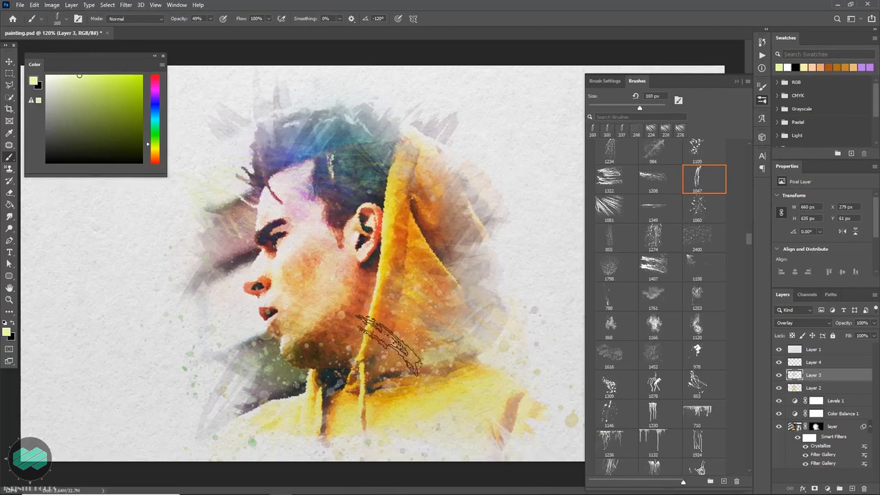
pyautogui.moveTo(365, 275); pyautogui.dragTo(337, 275)
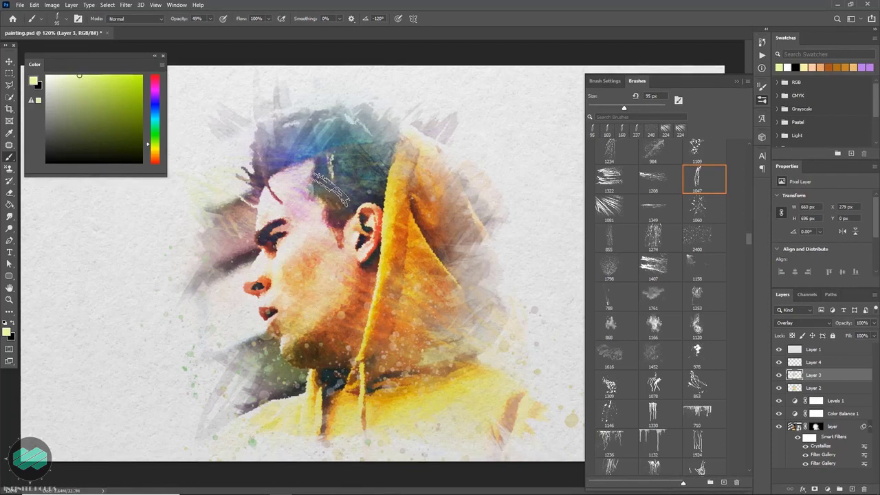
pyautogui.rightClick(333, 112)
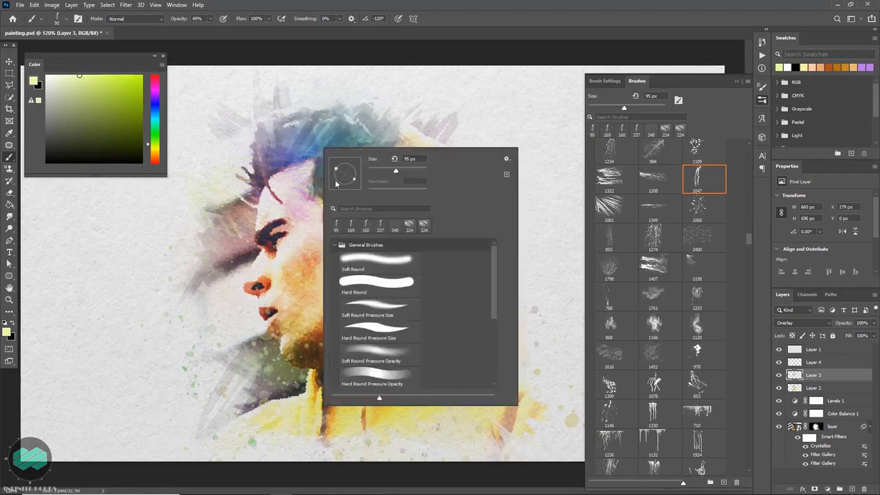
pyautogui.press('Escape')
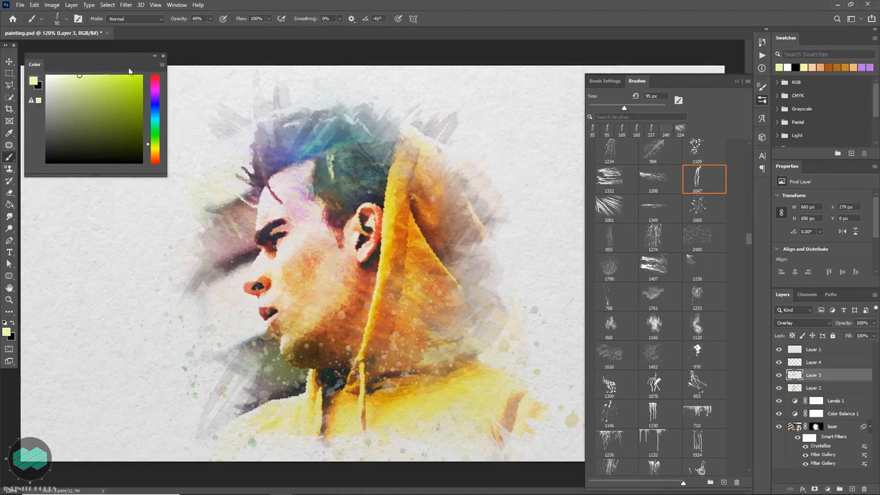
# Paint purple-pink overlay strokes across the hair and rotate the brush tip.
pyautogui.moveTo(128, 70); pyautogui.dragTo(152, 105)
pyautogui.click(179, 155)
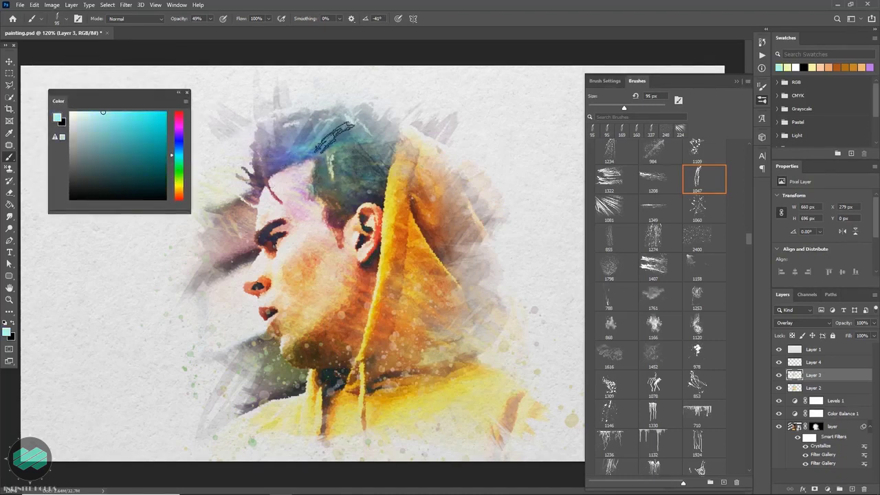
pyautogui.rightClick(333, 137)
pyautogui.press('Escape')
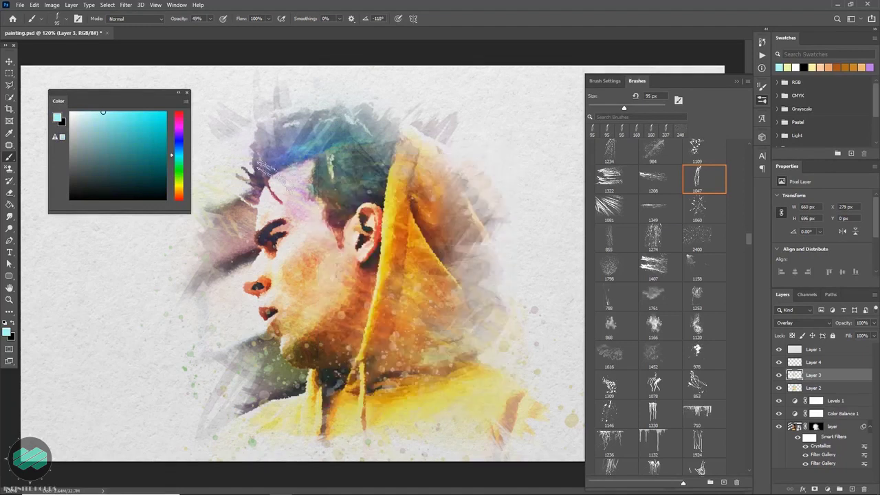
pyautogui.moveTo(178, 155); pyautogui.dragTo(178, 128)
pyautogui.click(144, 121)
pyautogui.moveTo(285, 178)
pyautogui.mouseDown()
pyautogui.moveTo(289, 188)
pyautogui.moveTo(323, 168)
pyautogui.moveTo(333, 192)
pyautogui.mouseUp()
pyautogui.rightClick(333, 192)
pyautogui.moveTo(365, 231); pyautogui.dragTo(350, 223)
pyautogui.press('Escape')
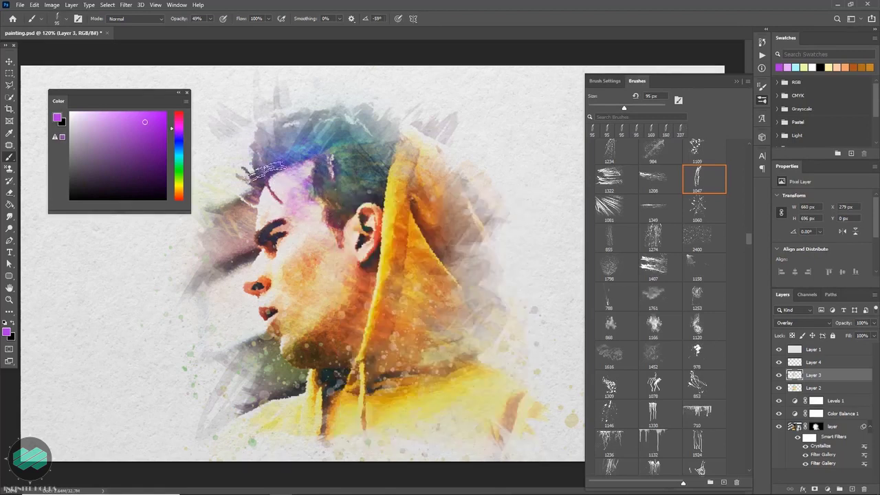
# Paint a yellow stroke along the hood edge and select brush preset 1081.
pyautogui.press('ctrl')
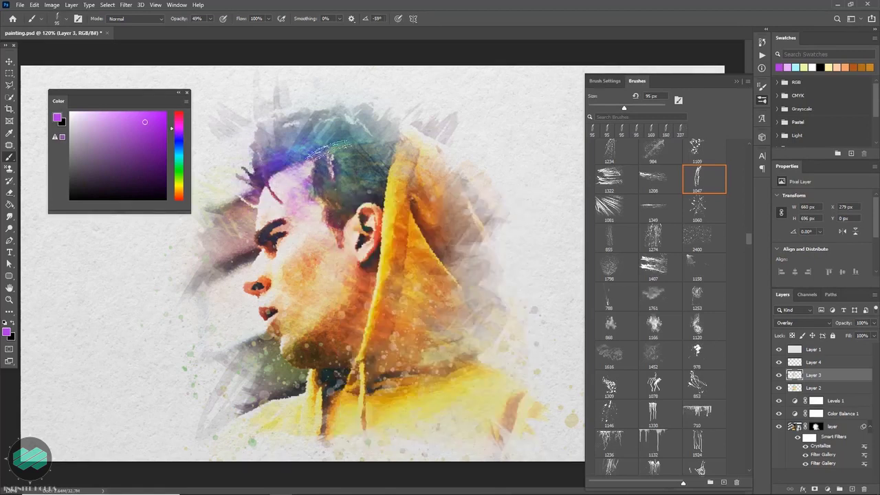
pyautogui.rightClick(380, 165)
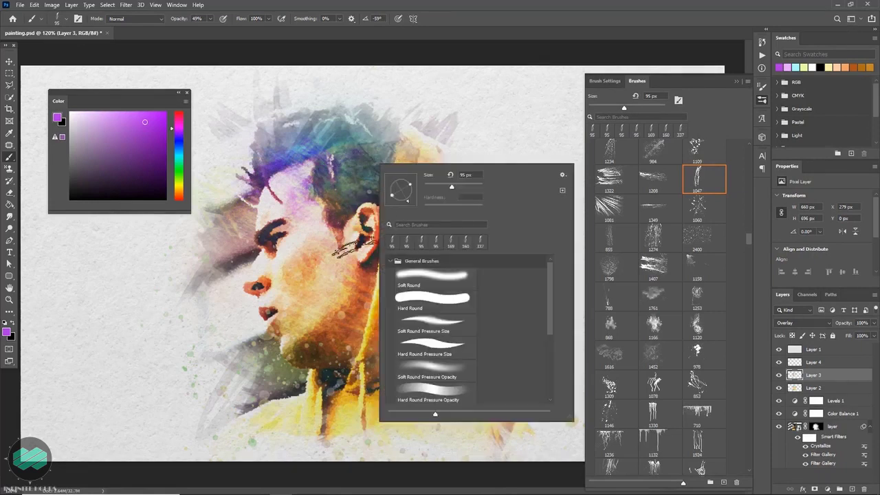
pyautogui.press('Escape')
pyautogui.keyDown('alt'); pyautogui.click(364, 214); pyautogui.keyUp('alt')
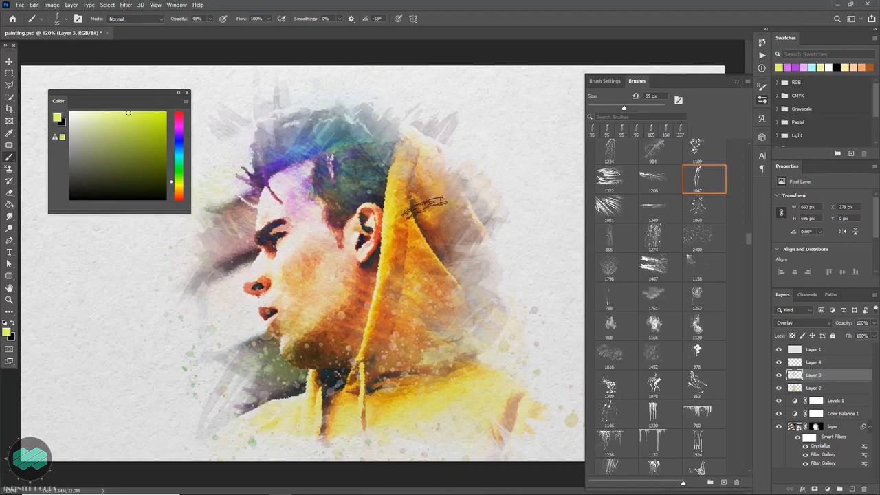
pyautogui.rightClick(438, 216)
pyautogui.press('Escape')
pyautogui.moveTo(412, 220); pyautogui.dragTo(444, 270)
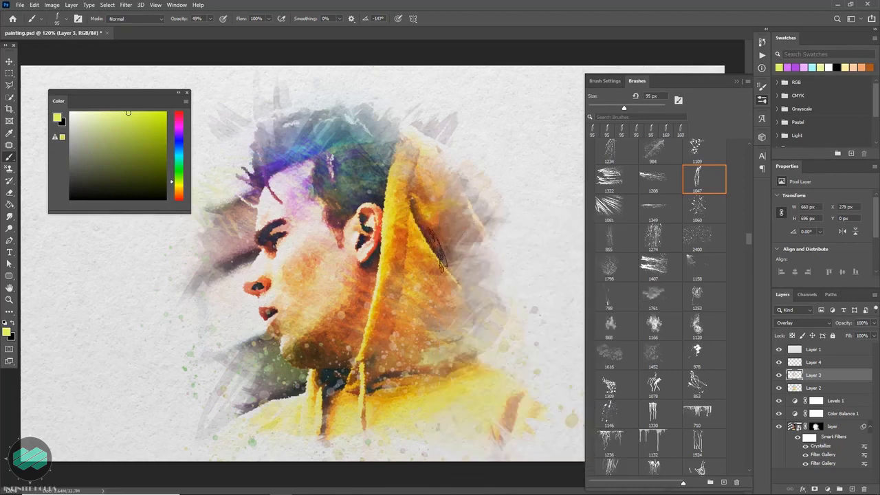
pyautogui.rightClick(409, 216)
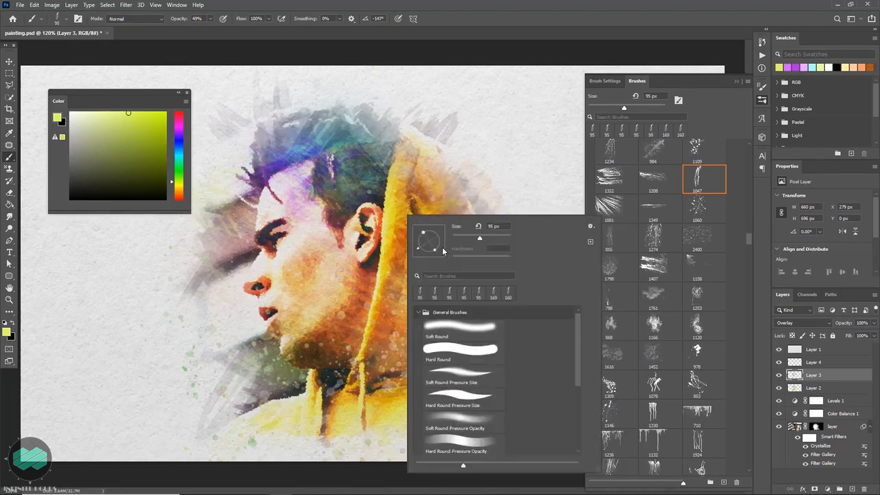
pyautogui.press('Escape')
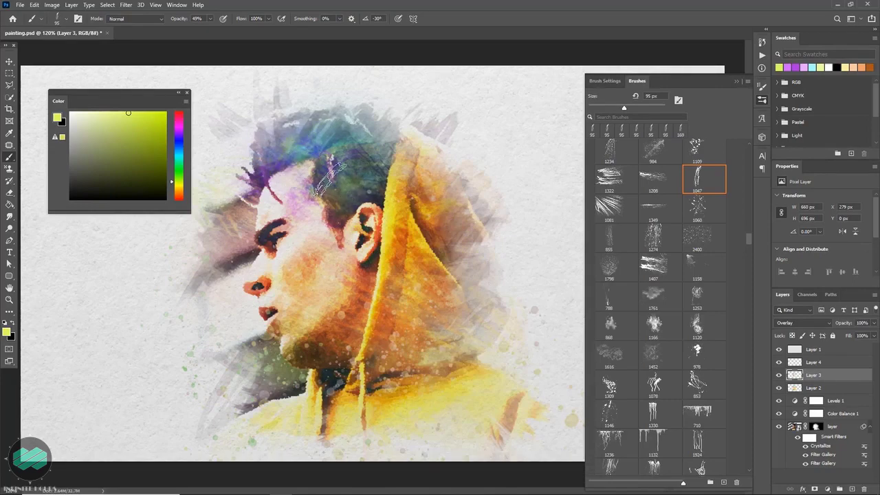
pyautogui.click(614, 208)
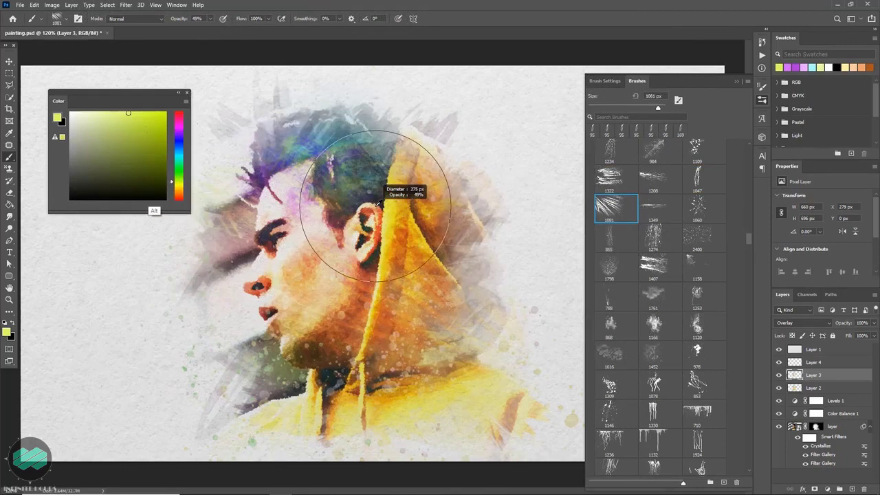
# Stamp a hatching mark near the ear and paint orange overlay strokes from eye to cheek to neck.
pyautogui.click(336, 210)
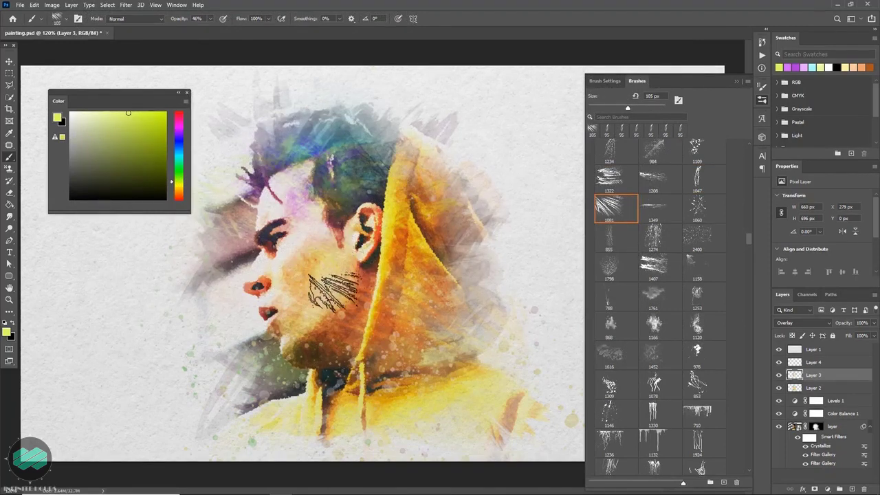
pyautogui.click(176, 191)
pyautogui.moveTo(278, 258)
pyautogui.mouseDown()
pyautogui.moveTo(329, 256)
pyautogui.moveTo(329, 268)
pyautogui.moveTo(337, 223)
pyautogui.mouseUp()
pyautogui.moveTo(349, 294)
pyautogui.mouseDown()
pyautogui.moveTo(338, 296)
pyautogui.moveTo(330, 365)
pyautogui.mouseUp()
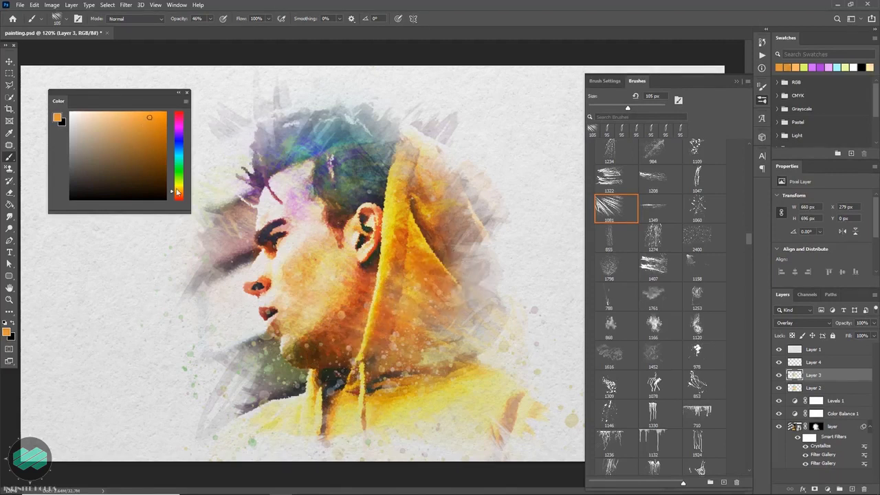
# Pick a blue-violet colour, resize the brush over the hood and rotate the tip to 48°.
pyautogui.moveTo(182, 158); pyautogui.dragTo(179, 139)
pyautogui.keyDown('alt'); pyautogui.rightClick(440, 251); pyautogui.keyUp('alt')
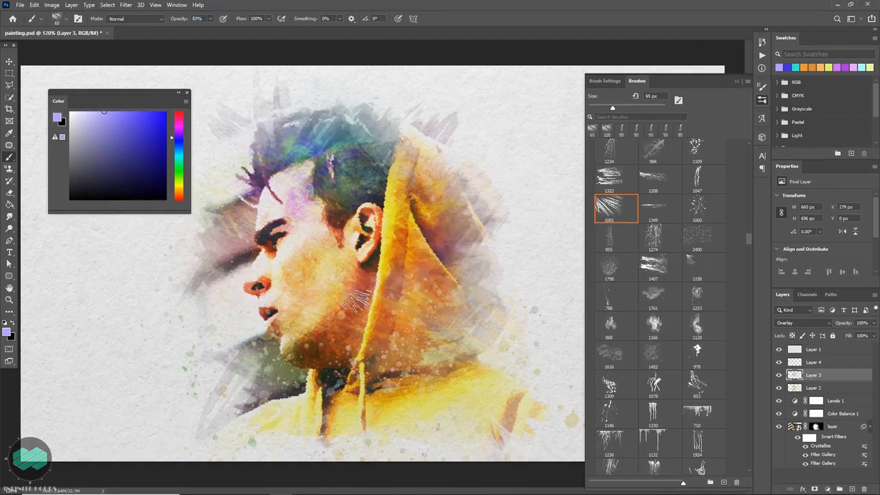
pyautogui.rightClick(371, 282)
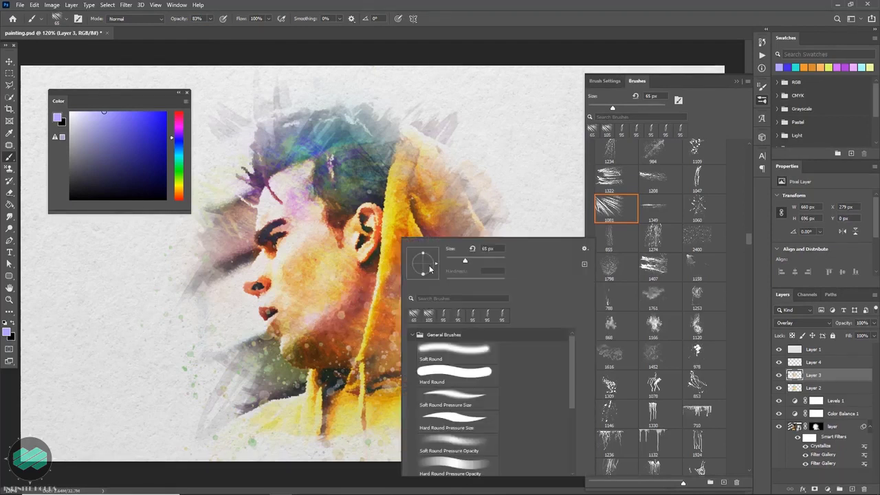
pyautogui.moveTo(434, 256); pyautogui.dragTo(432, 249)
pyautogui.click(344, 251)
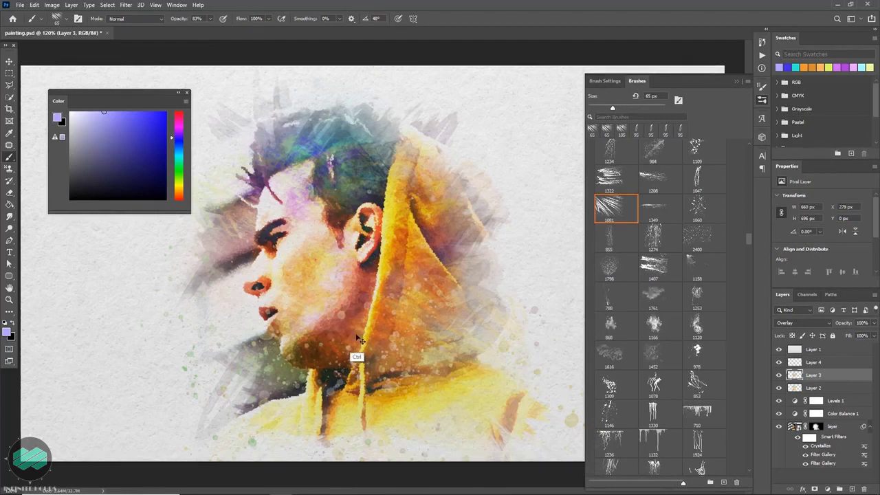
# Change the paint colour from light salmon to yellow and tilt the brush tip to -41°.
pyautogui.moveTo(177, 148); pyautogui.dragTo(180, 193)
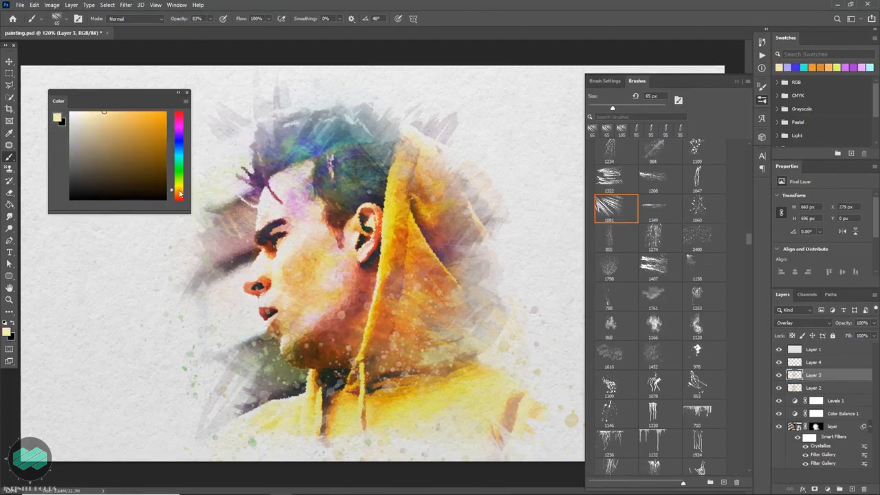
pyautogui.click(129, 118)
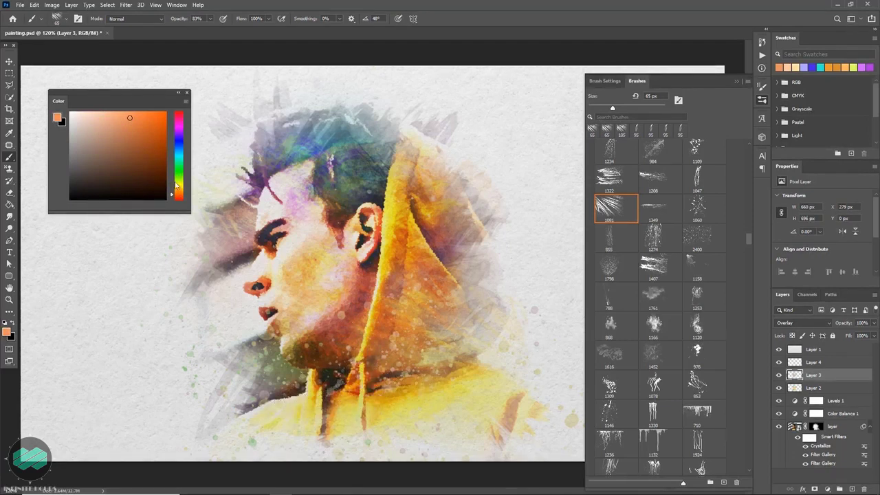
pyautogui.click(176, 185)
pyautogui.click(156, 122)
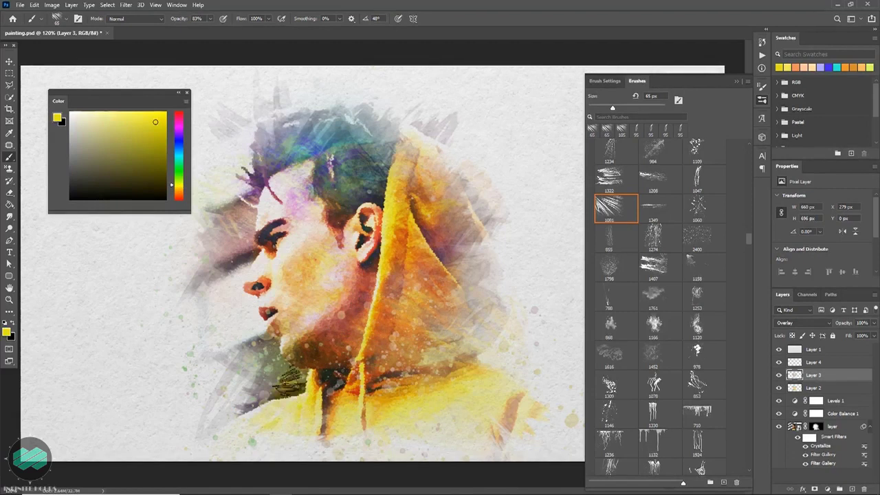
pyautogui.rightClick(464, 224)
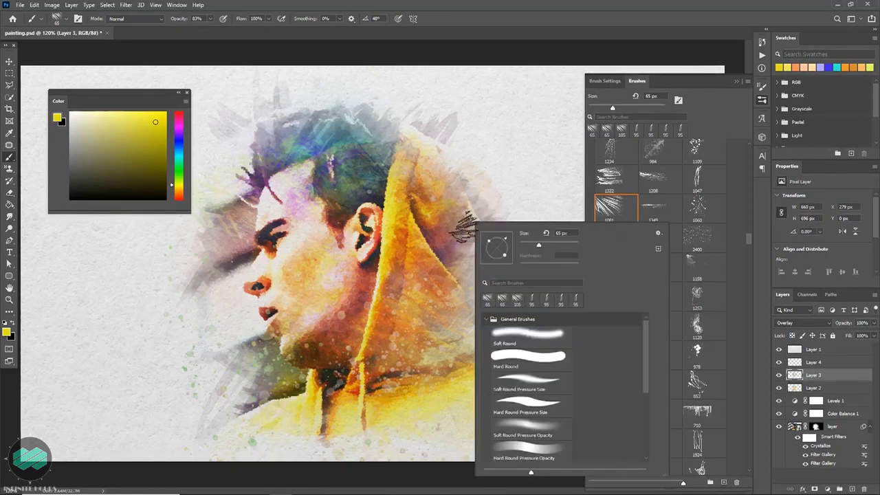
pyautogui.click(508, 259)
pyautogui.click(416, 213)
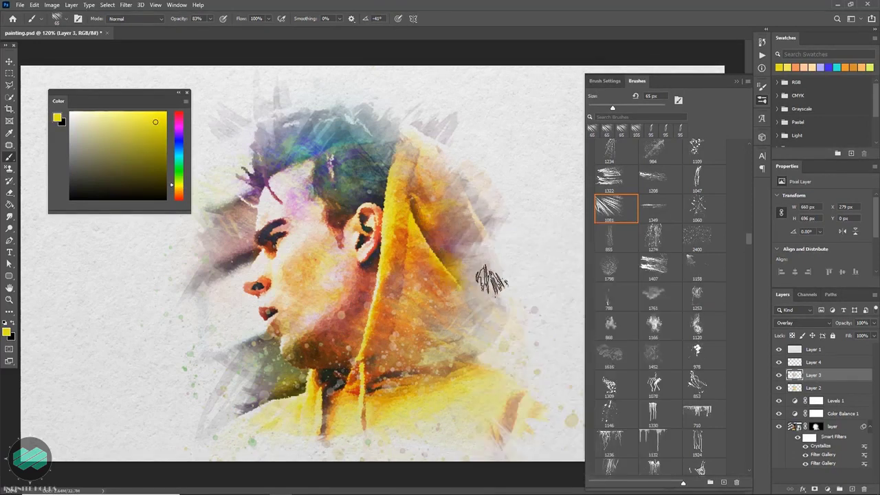
# On the photo layer's mask, set brush opacity to 50% and brush white scratchy strokes over the hoodie.
pyautogui.click(816, 426)
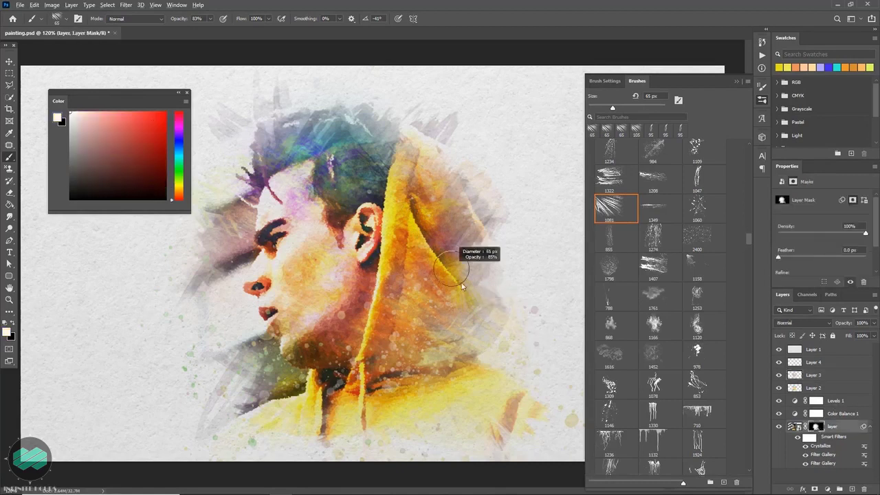
pyautogui.moveTo(503, 304); pyautogui.dragTo(540, 314)
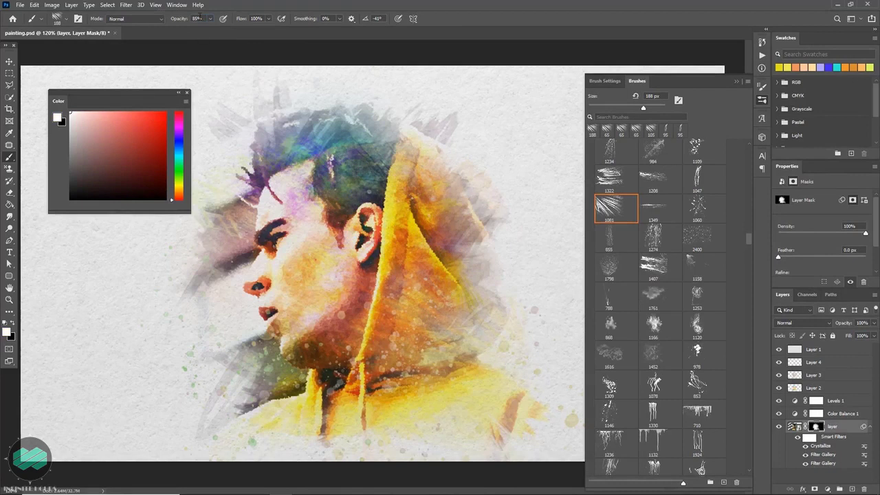
pyautogui.write('50')
pyautogui.press('Return')
pyautogui.moveTo(482, 151); pyautogui.dragTo(413, 240)
pyautogui.moveTo(495, 165); pyautogui.dragTo(427, 344)
pyautogui.moveTo(481, 213)
pyautogui.mouseDown()
pyautogui.moveTo(399, 371)
pyautogui.moveTo(392, 310)
pyautogui.mouseUp()
# Switch to black, rotate the tip to 180° and fade the lower hoodie and its right edge.
pyautogui.press('x')
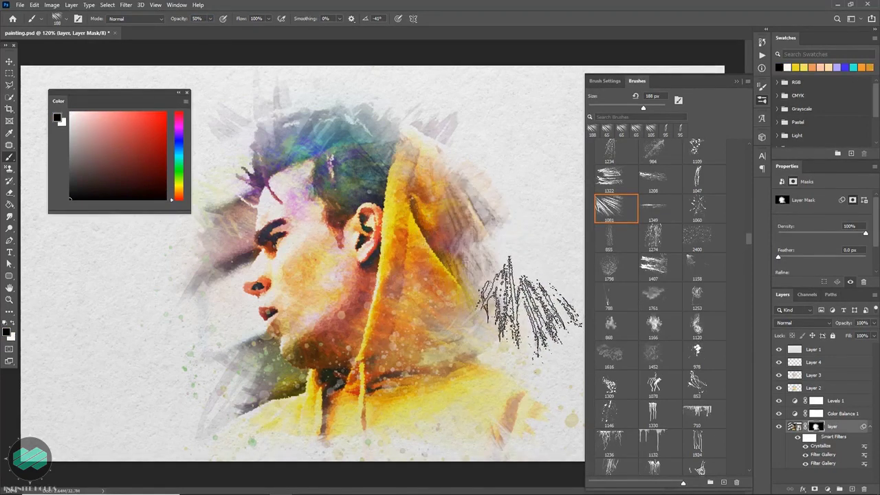
pyautogui.rightClick(478, 289)
pyautogui.moveTo(505, 264); pyautogui.dragTo(484, 269)
pyautogui.press('Return')
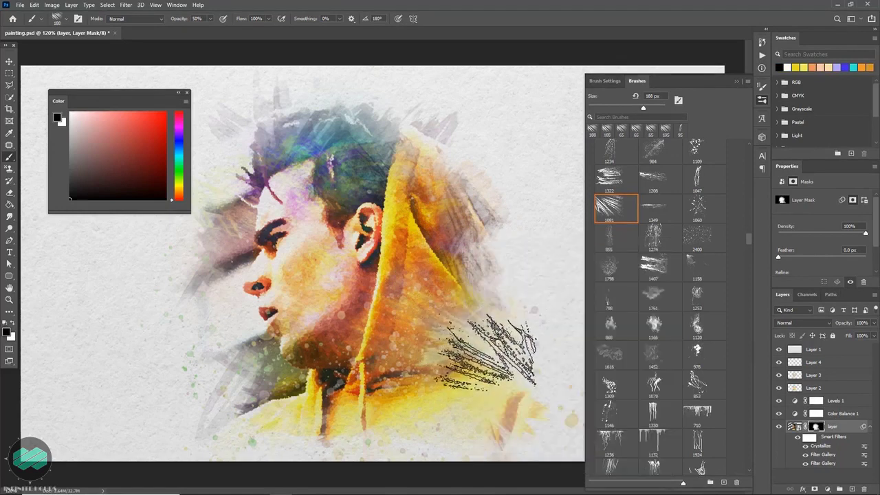
pyautogui.moveTo(519, 457); pyautogui.dragTo(330, 471)
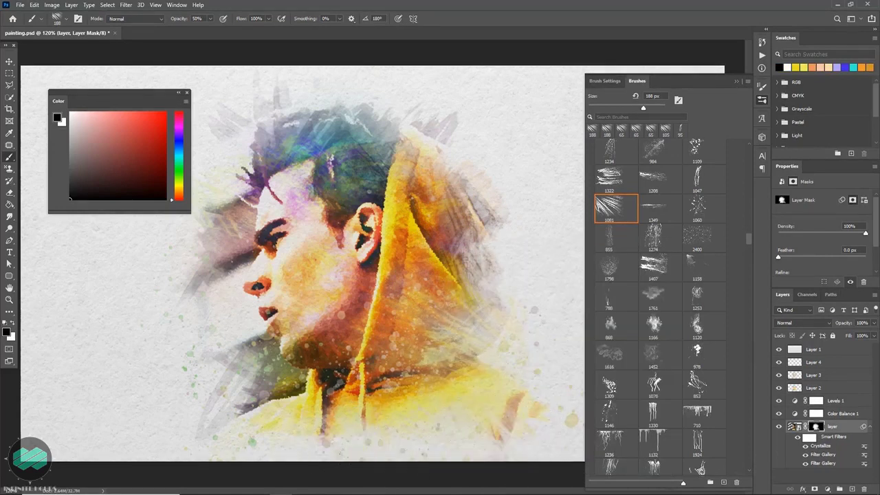
pyautogui.moveTo(520, 265)
pyautogui.mouseDown()
pyautogui.moveTo(550, 324)
pyautogui.moveTo(527, 261)
pyautogui.mouseUp()
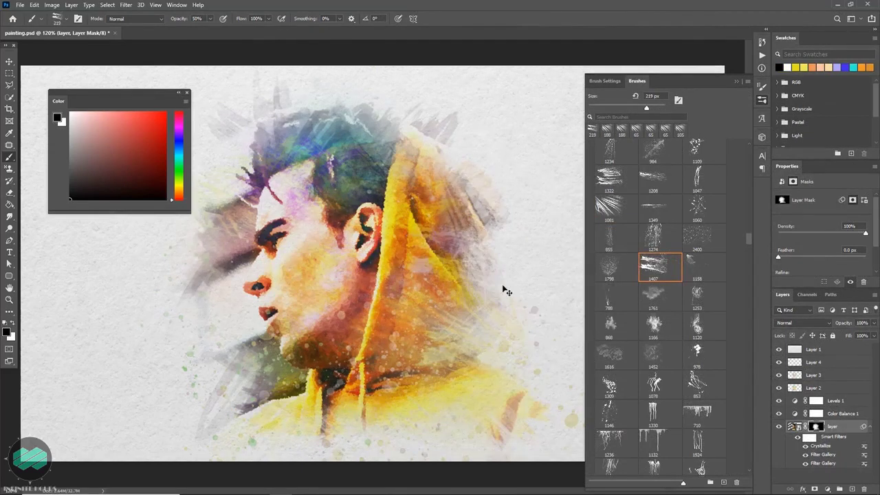
# With scratchy brush 1407, roughen the area right of the hood and fade its lower edge.
pyautogui.rightClick(539, 269)
pyautogui.click(660, 267)
pyautogui.moveTo(481, 199)
pyautogui.mouseDown()
pyautogui.moveTo(564, 275)
pyautogui.moveTo(495, 186)
pyautogui.mouseUp()
pyautogui.moveTo(517, 242); pyautogui.dragTo(547, 336)
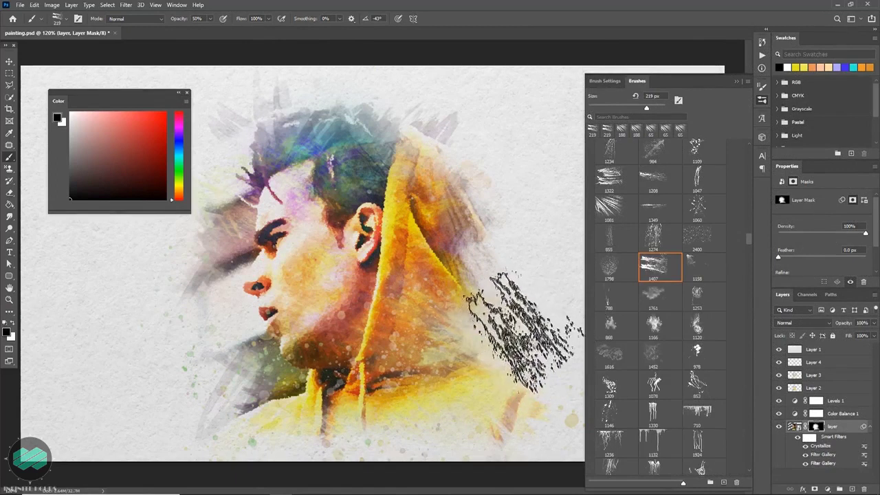
pyautogui.rightClick(547, 337)
pyautogui.press('Escape')
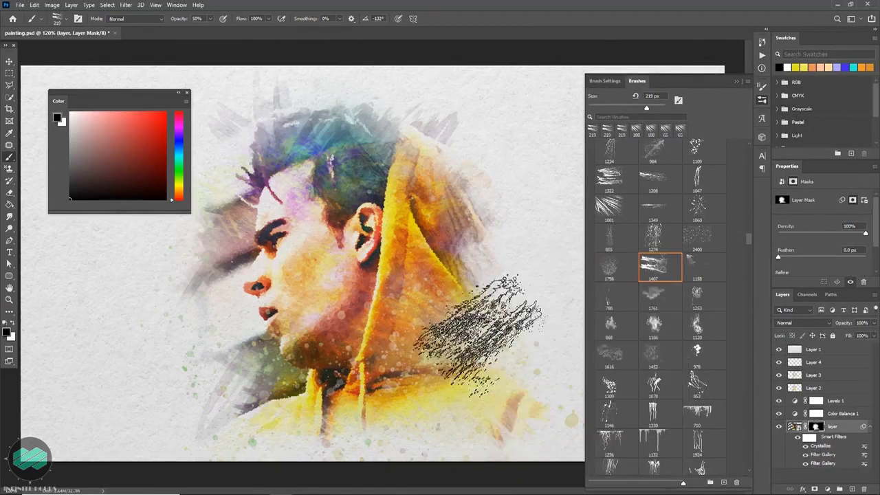
pyautogui.rightClick(495, 341)
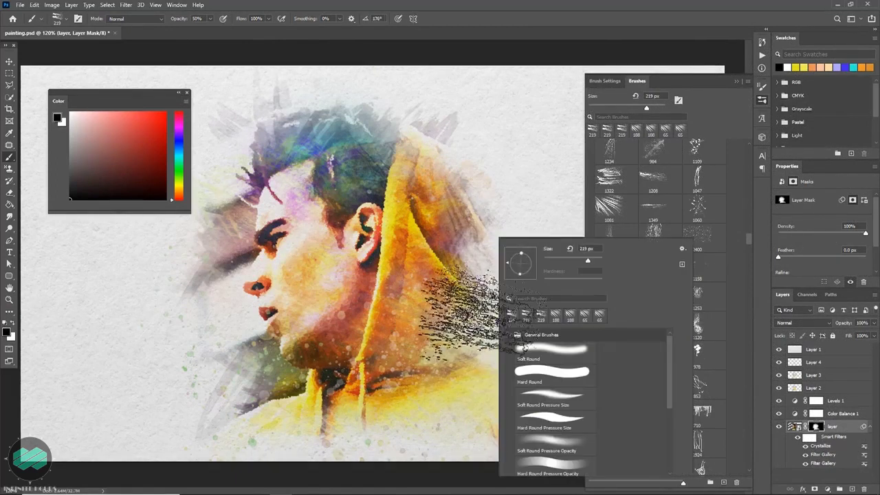
pyautogui.press('Escape')
pyautogui.rightClick(481, 323)
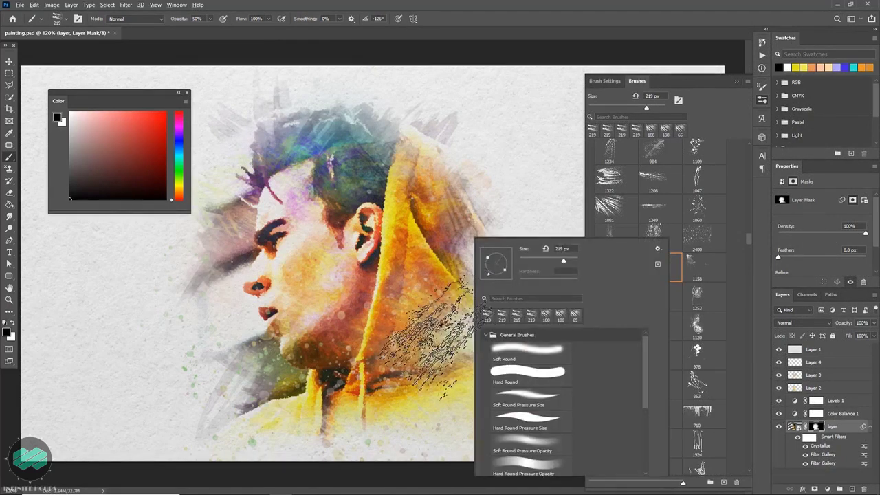
pyautogui.press('Escape')
# Swap back to white paint and shrink the brush to 124 px.
pyautogui.press('x')
pyautogui.rightClick(405, 273)
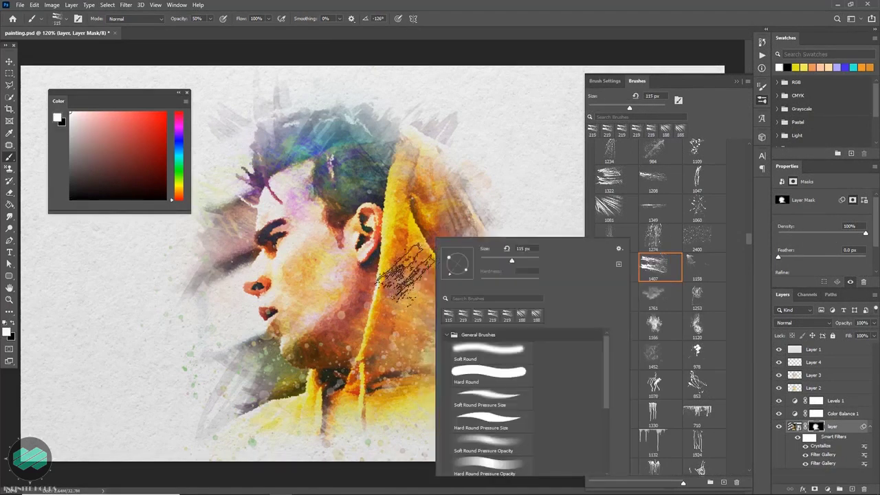
pyautogui.press('Escape')
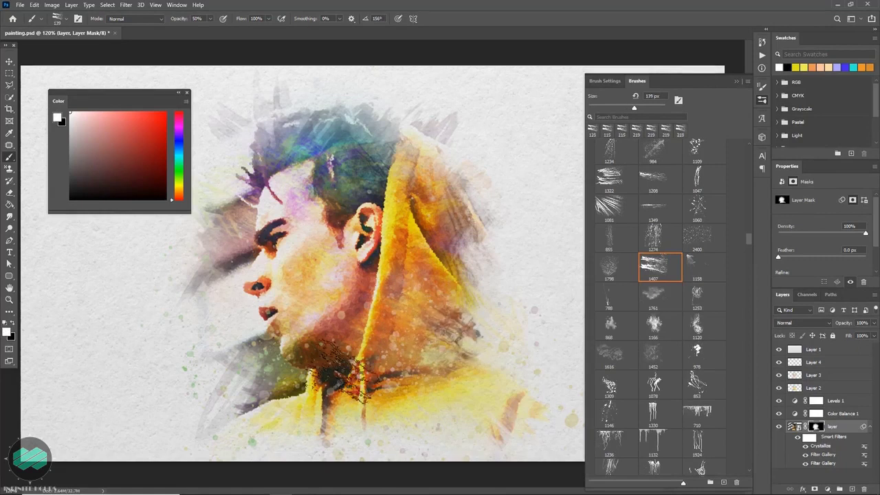
pyautogui.moveTo(412, 218); pyautogui.dragTo(384, 224)
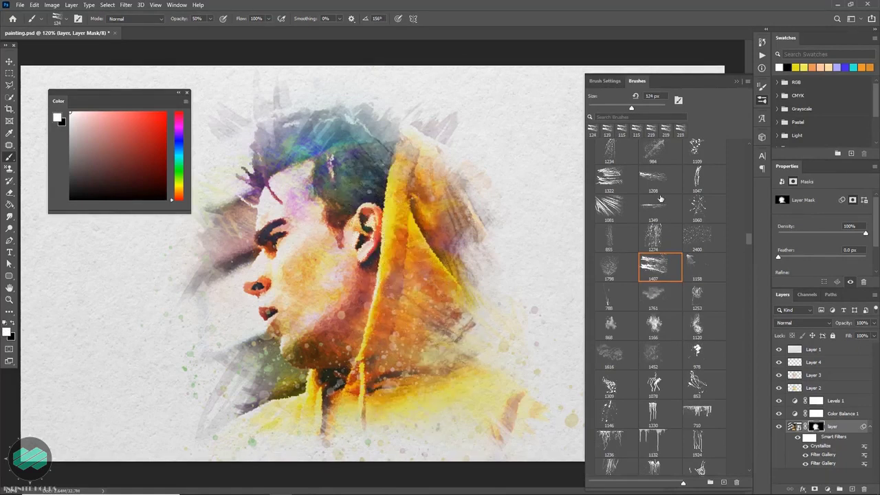
pyautogui.scroll(-1, 708, 375)
# Choose streak brush 1612 and brush a black streak along the hood edge on the mask.
pyautogui.moveTo(749, 239); pyautogui.dragTo(737, 324)
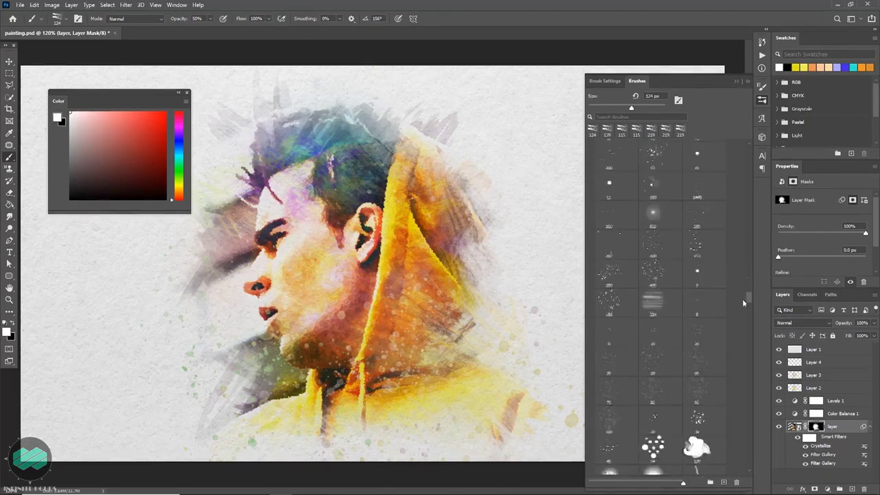
pyautogui.click(663, 287)
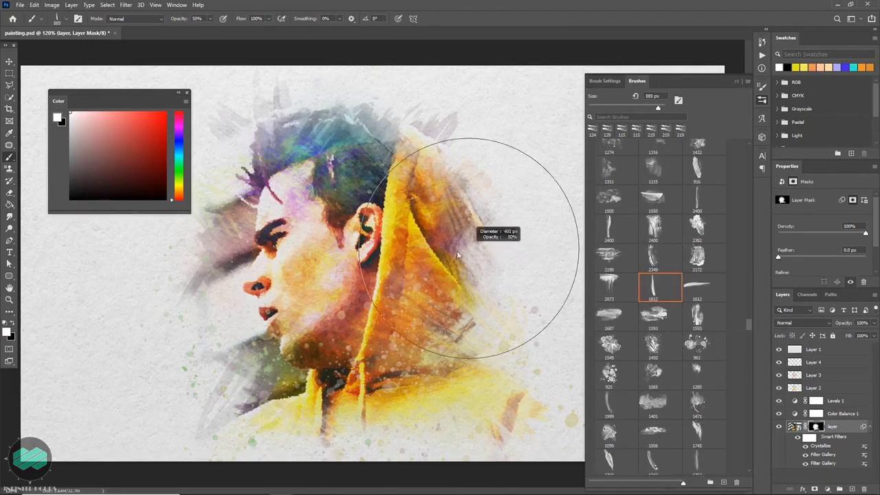
pyautogui.rightClick(486, 272)
pyautogui.press('Escape')
pyautogui.rightClick(474, 235)
pyautogui.press('Escape')
pyautogui.moveTo(512, 279); pyautogui.dragTo(454, 262)
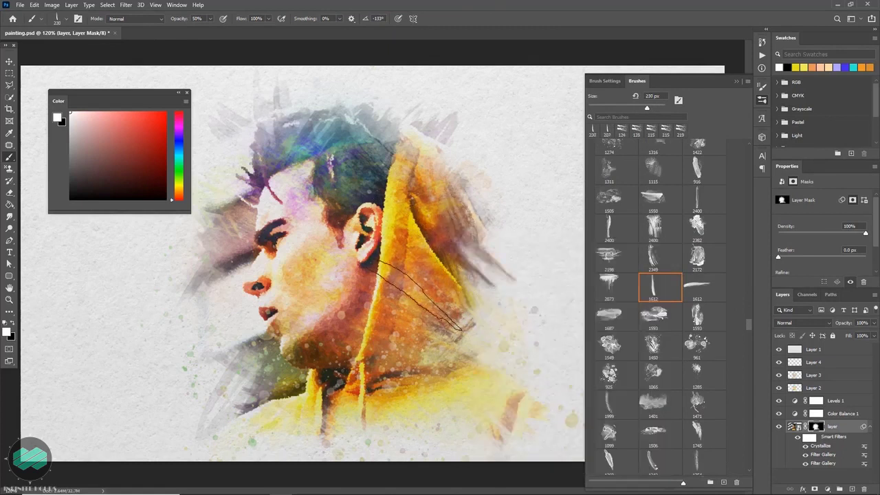
# Rotate the streak brush tip through -63°, -110° and -45°.
pyautogui.rightClick(469, 239)
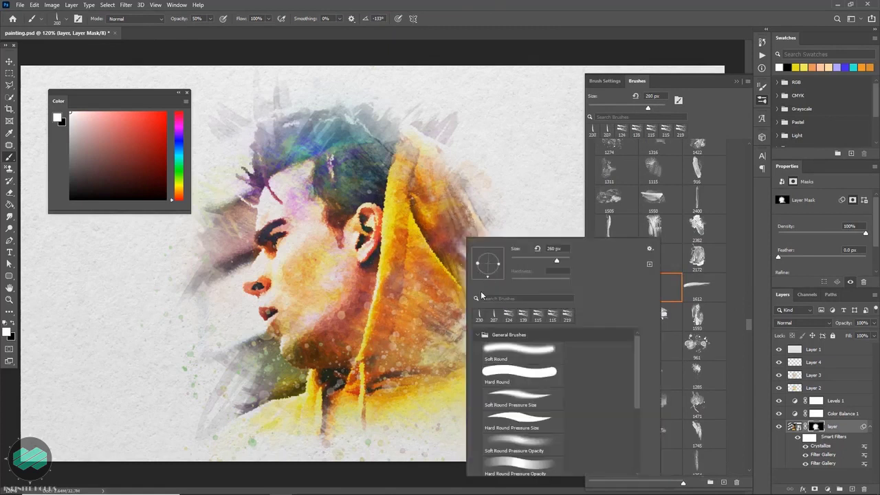
pyautogui.moveTo(489, 281); pyautogui.dragTo(496, 277)
pyautogui.press('Escape')
pyautogui.rightClick(296, 358)
pyautogui.moveTo(315, 278); pyautogui.dragTo(309, 276)
pyautogui.press('Escape')
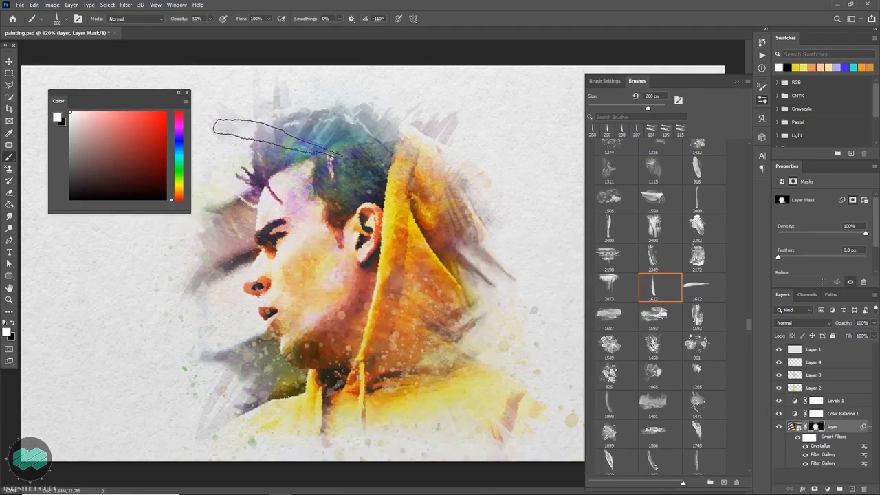
pyautogui.rightClick(321, 159)
pyautogui.moveTo(371, 181); pyautogui.dragTo(377, 185)
pyautogui.press('Escape')
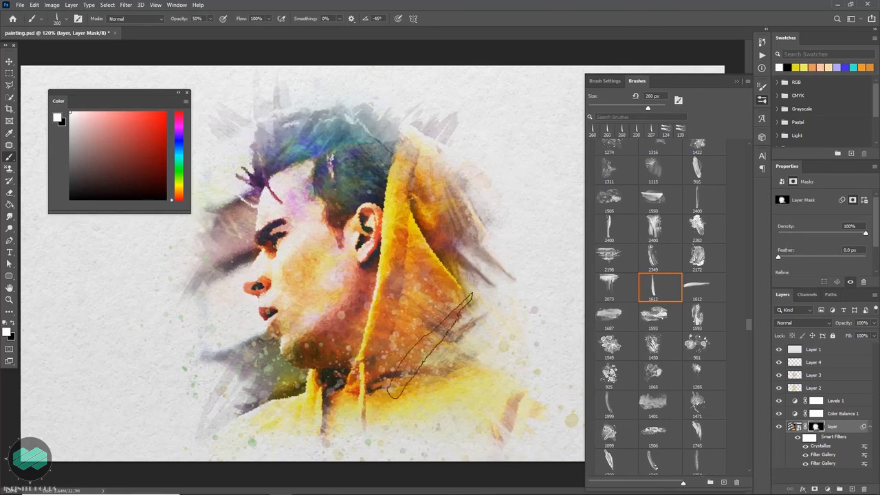
# Switch to brush 150 at a 55° angle and shrink it to 177 px.
pyautogui.moveTo(748, 329); pyautogui.dragTo(746, 348)
pyautogui.click(703, 163)
pyautogui.rightClick(453, 279)
pyautogui.press('Escape')
pyautogui.rightClick(454, 279)
pyautogui.press('Escape')
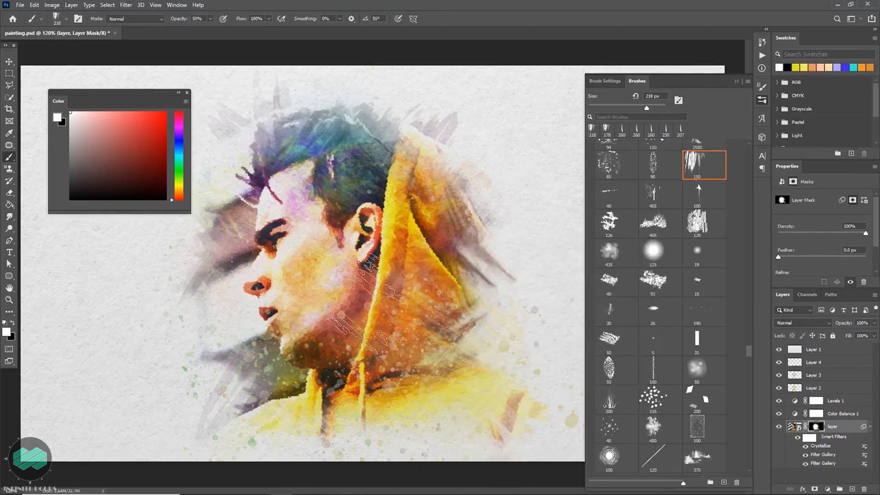
pyautogui.moveTo(409, 207); pyautogui.dragTo(359, 184)
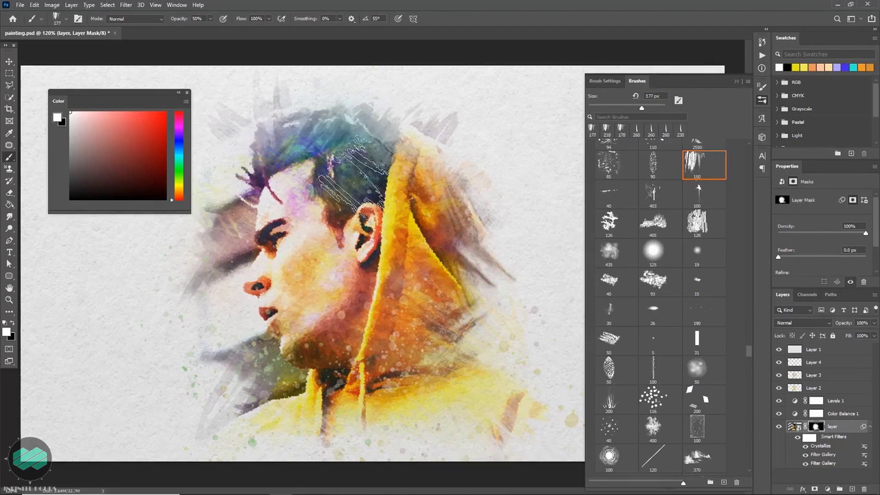
# Try brush 682 at 284 px, then a large textured brush rotated to -94°.
pyautogui.moveTo(747, 352); pyautogui.dragTo(750, 380)
pyautogui.click(702, 263)
pyautogui.moveTo(484, 264); pyautogui.dragTo(413, 222)
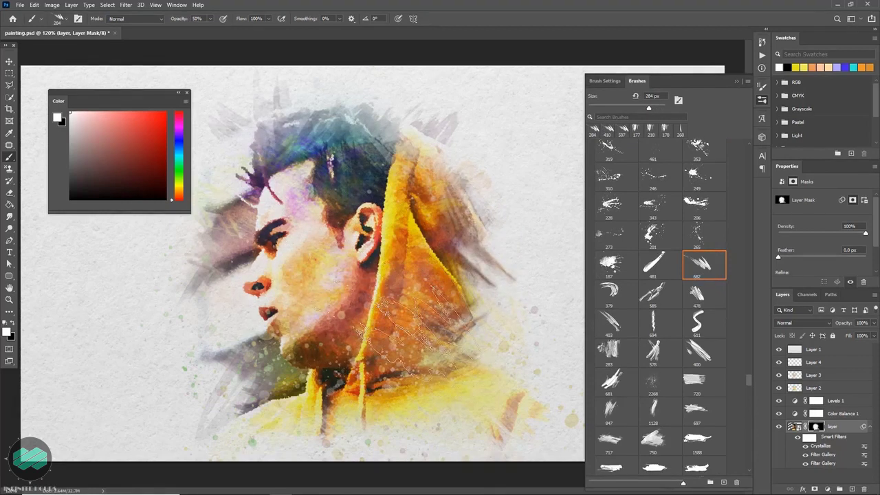
pyautogui.scroll(-10, 660, 309)
pyautogui.click(703, 376)
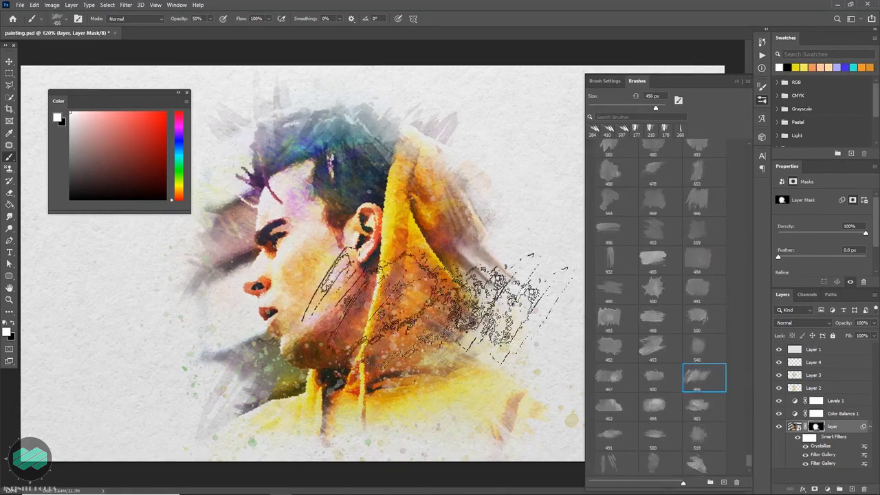
pyautogui.rightClick(451, 238)
pyautogui.moveTo(474, 267); pyautogui.dragTo(495, 280)
pyautogui.press('Return')
pyautogui.rightClick(467, 240)
pyautogui.press('Return')
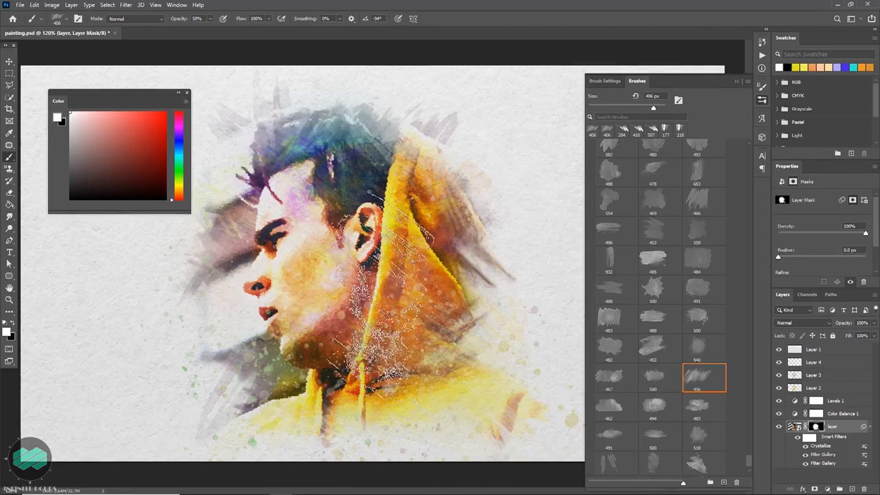
# Set the brush to 313 px at 82° with black as the painting colour.
pyautogui.rightClick(387, 238)
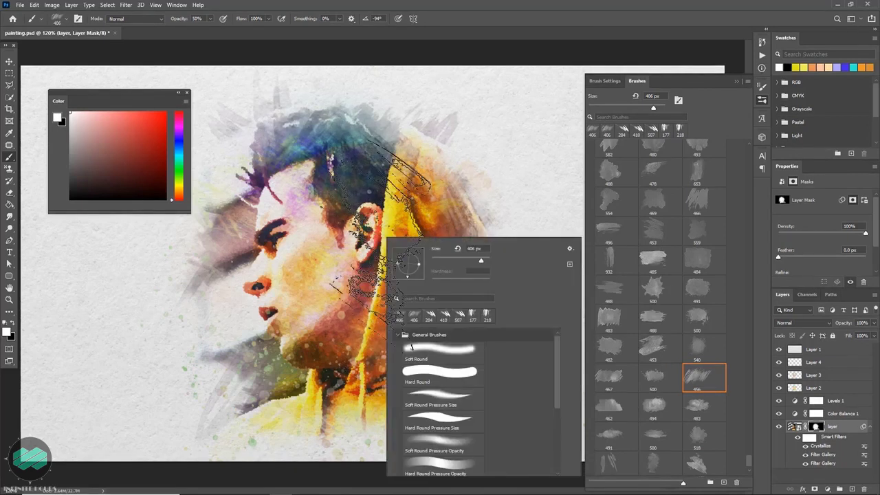
pyautogui.moveTo(453, 264); pyautogui.dragTo(433, 264)
pyautogui.press('Return')
pyautogui.press('x')
pyautogui.rightClick(385, 131)
pyautogui.moveTo(419, 151); pyautogui.dragTo(412, 172)
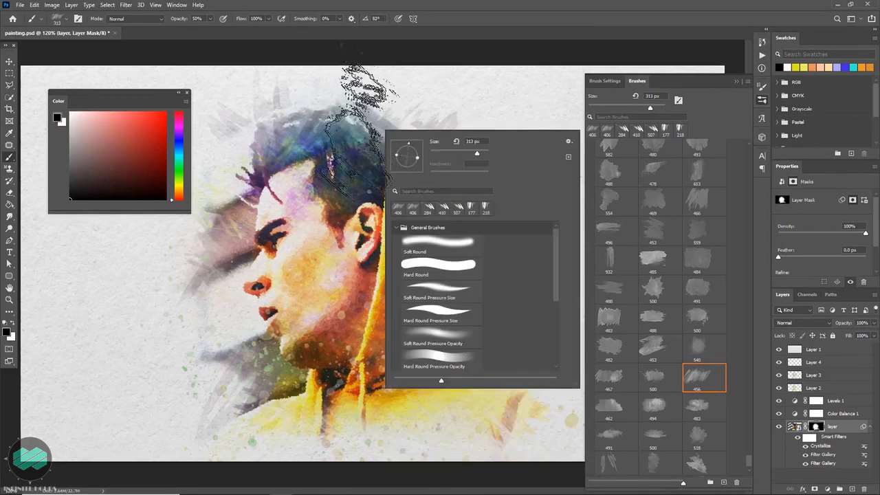
pyautogui.press('Return')
# Use a streaky watercolour brush at about 199 px to mask over the upper hair.
pyautogui.click(698, 200)
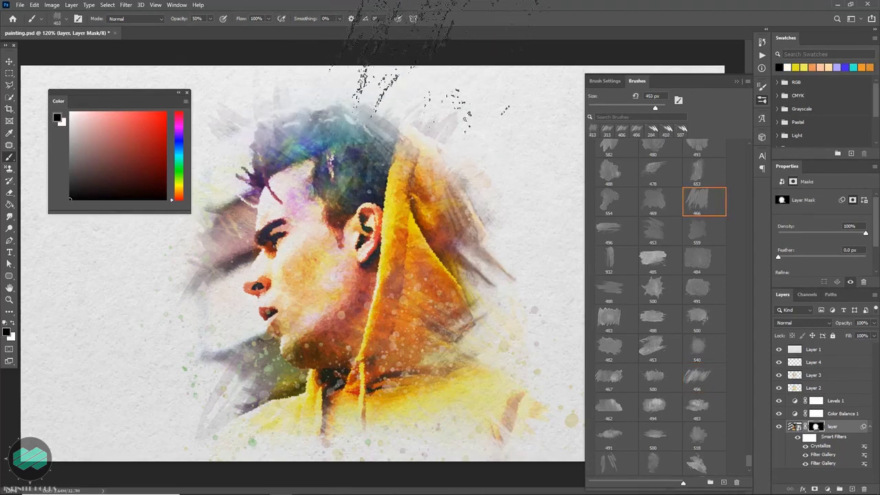
pyautogui.moveTo(428, 141); pyautogui.dragTo(345, 138)
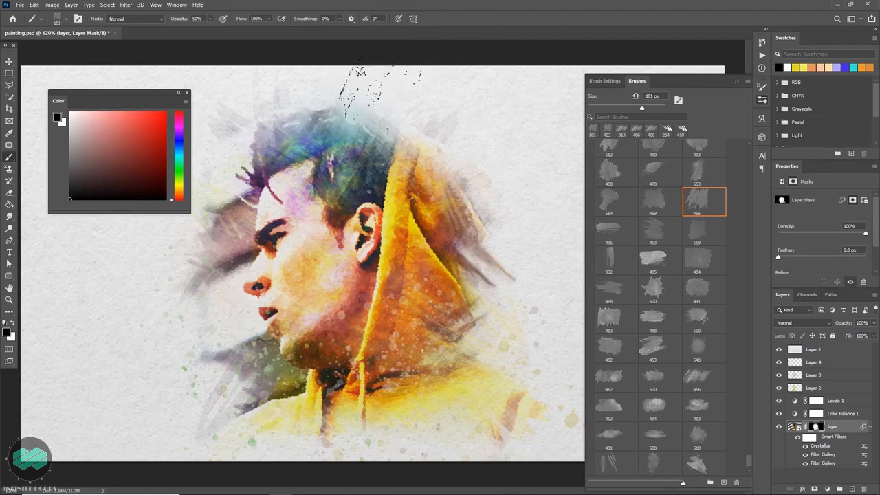
pyautogui.moveTo(377, 149); pyautogui.dragTo(397, 166)
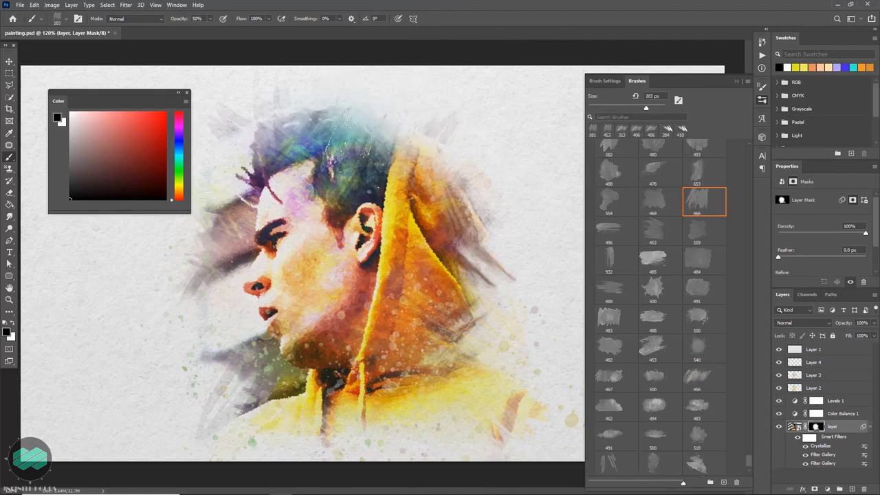
pyautogui.moveTo(319, 148); pyautogui.dragTo(265, 97)
# Paint the hair with a tall streaky brush, then hide the forehead and hair edge in black at 392 px.
pyautogui.click(612, 260)
pyautogui.rightClick(392, 157)
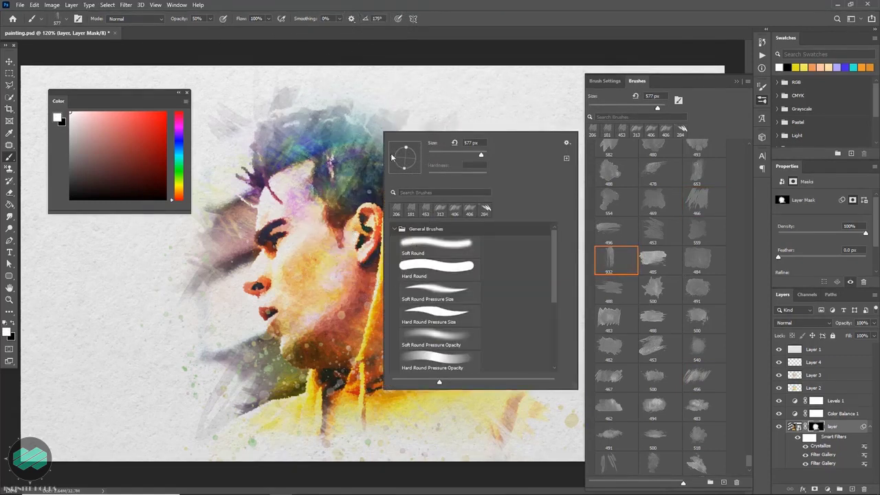
pyautogui.press('Escape')
pyautogui.moveTo(323, 158); pyautogui.dragTo(343, 227)
pyautogui.rightClick(379, 177)
pyautogui.moveTo(481, 173); pyautogui.dragTo(467, 173)
pyautogui.press('Return')
pyautogui.press('x')
pyautogui.moveTo(302, 171); pyautogui.dragTo(296, 83)
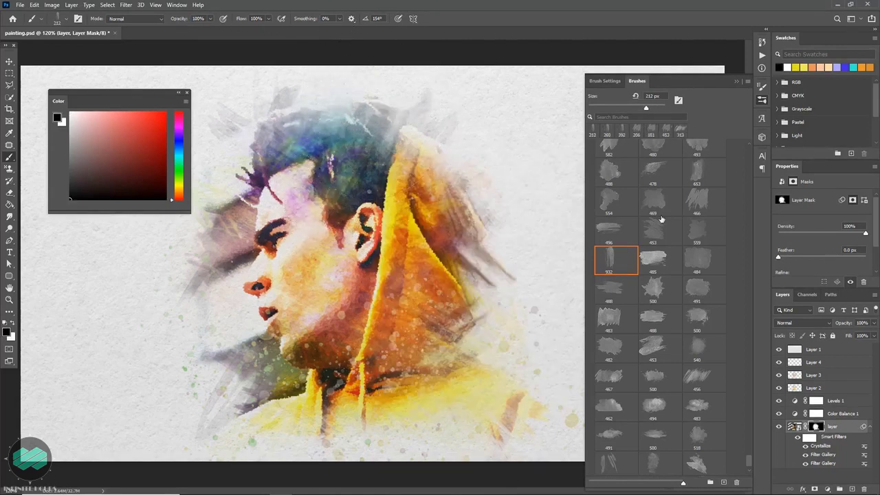
# Paint with white using the streaky brush to restore colour in the hair, hood and ear.
pyautogui.click(616, 289)
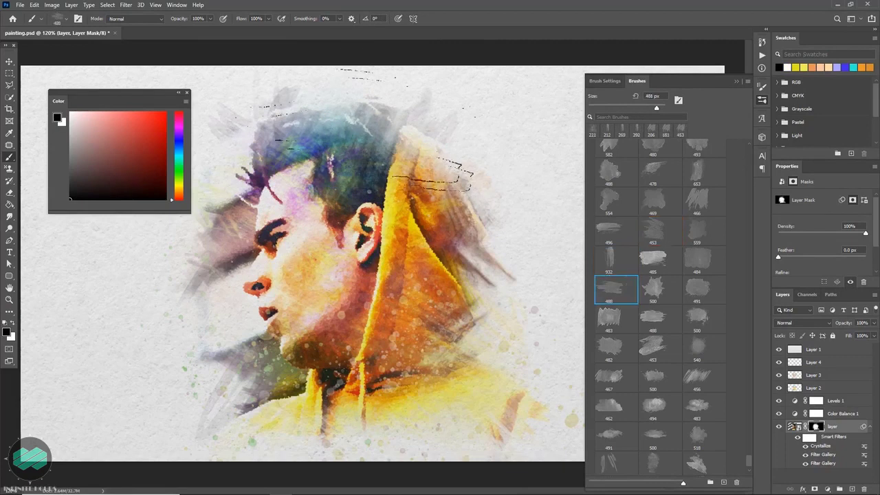
pyautogui.rightClick(323, 129)
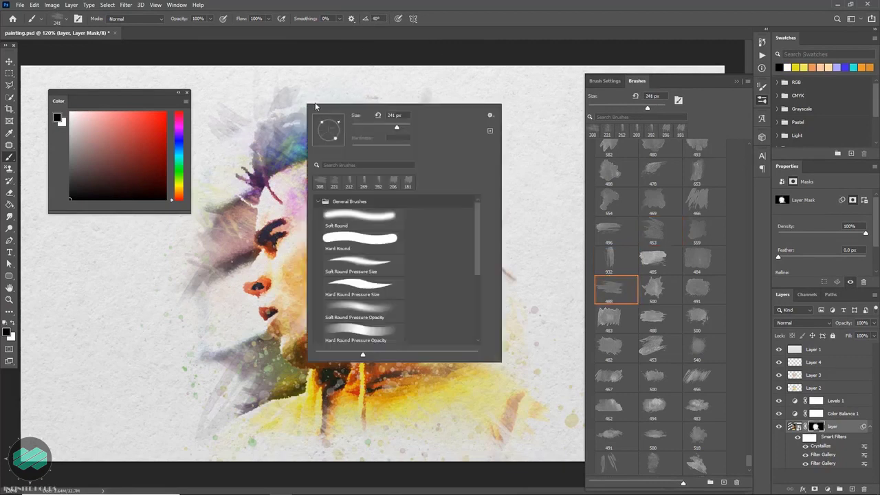
pyautogui.click(333, 108)
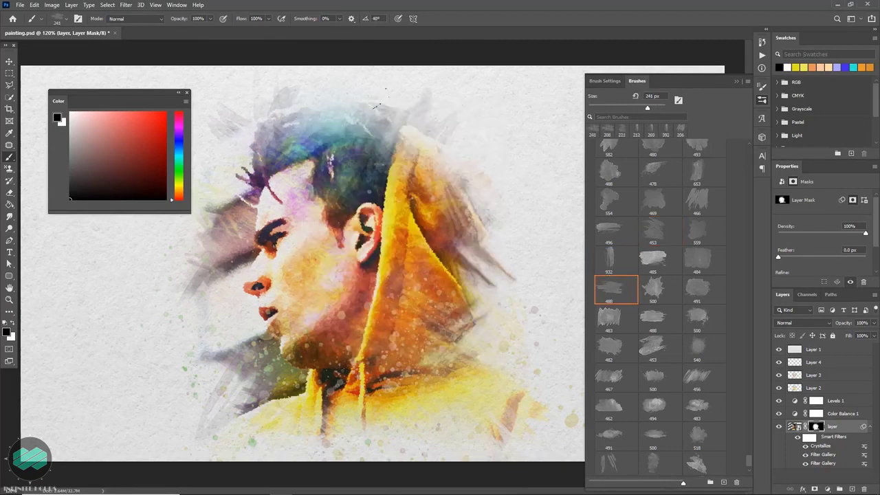
pyautogui.click(698, 376)
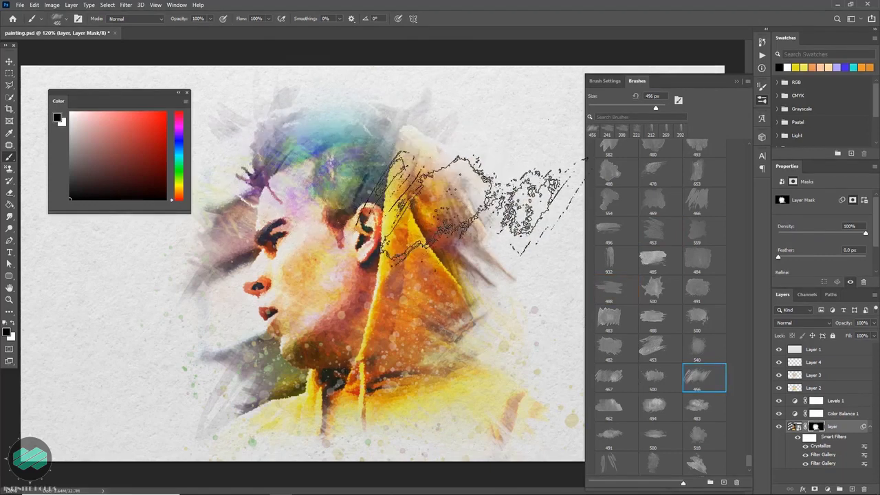
pyautogui.press('x')
pyautogui.moveTo(327, 199); pyautogui.dragTo(344, 172)
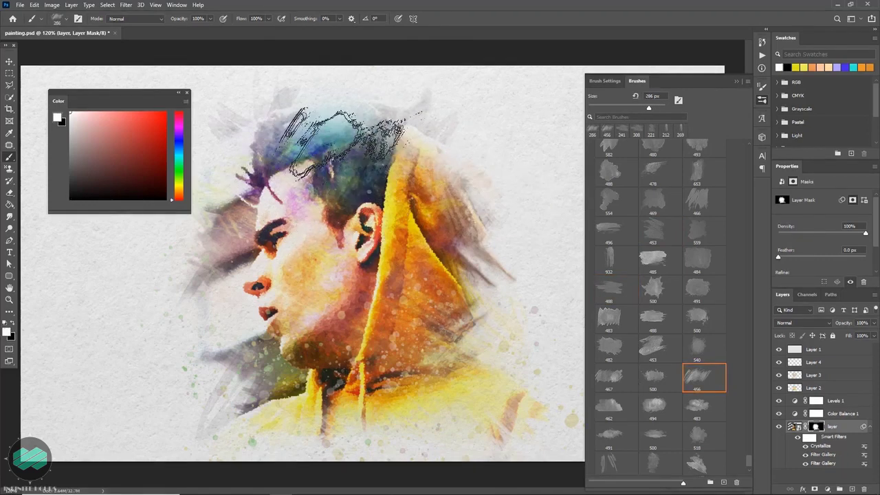
pyautogui.moveTo(413, 282); pyautogui.dragTo(398, 257)
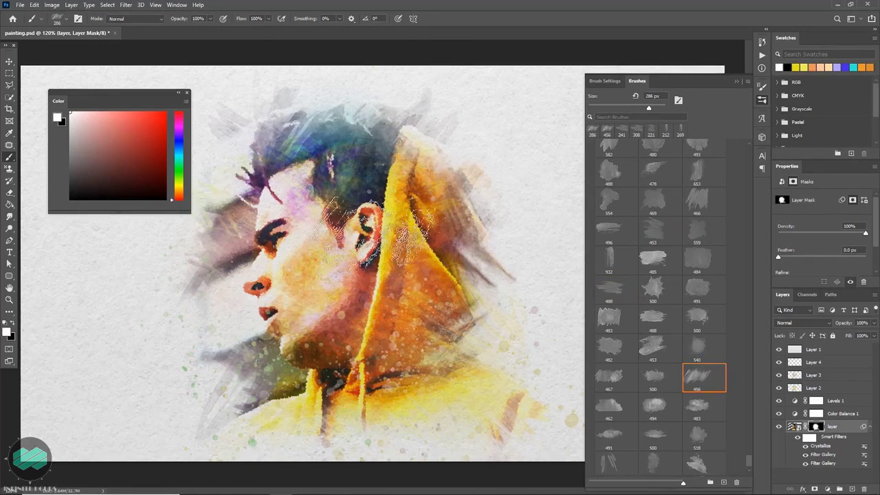
pyautogui.rightClick(450, 237)
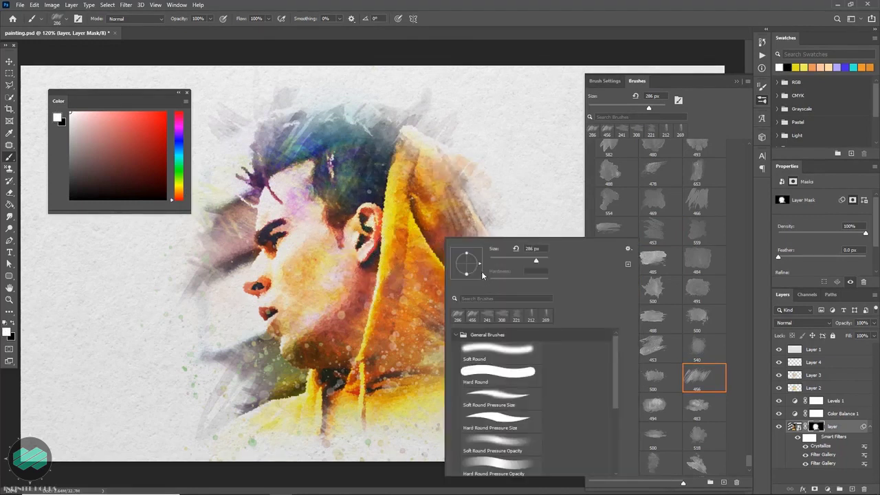
pyautogui.rightClick(481, 240)
pyautogui.press('Return')
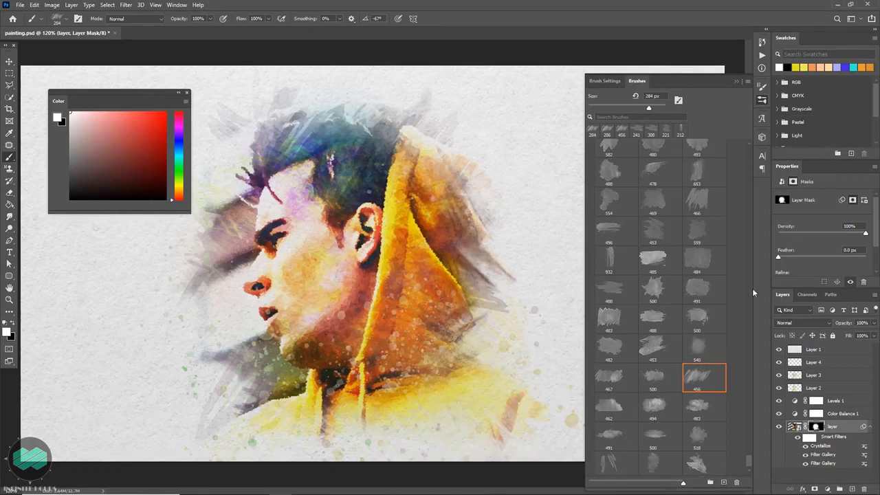
# Paint yellow splatters on Layer 4, then sample pink and add more toward the lower left.
pyautogui.click(838, 368)
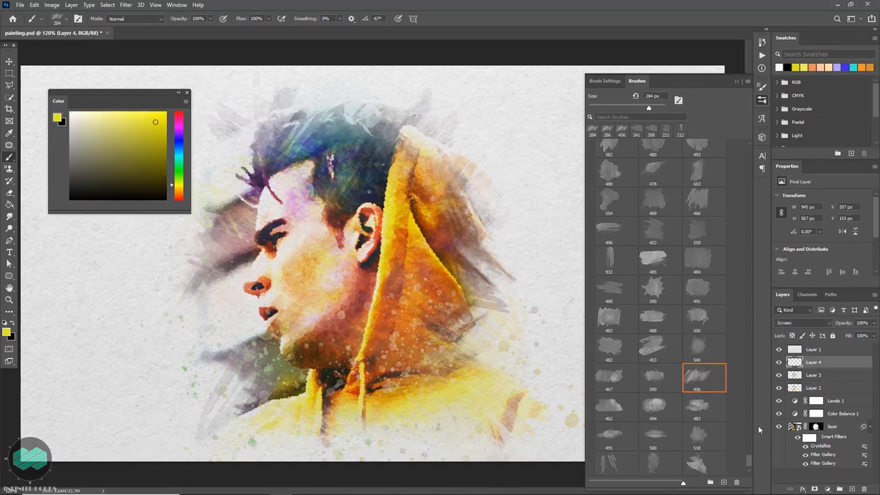
pyautogui.scroll(10, 740, 171)
pyautogui.scroll(5, 740, 171)
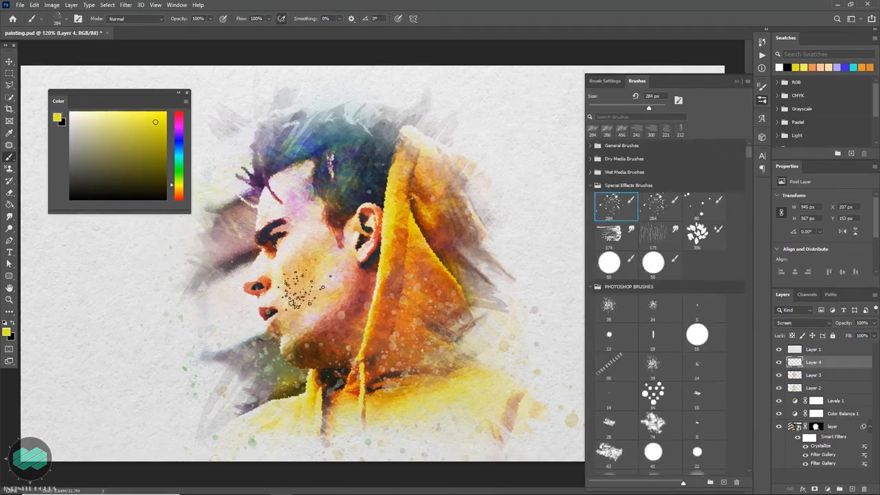
pyautogui.moveTo(246, 318)
pyautogui.mouseDown()
pyautogui.moveTo(296, 197)
pyautogui.moveTo(289, 182)
pyautogui.mouseUp()
pyautogui.keyDown('alt'); pyautogui.click(296, 197); pyautogui.keyUp('alt')
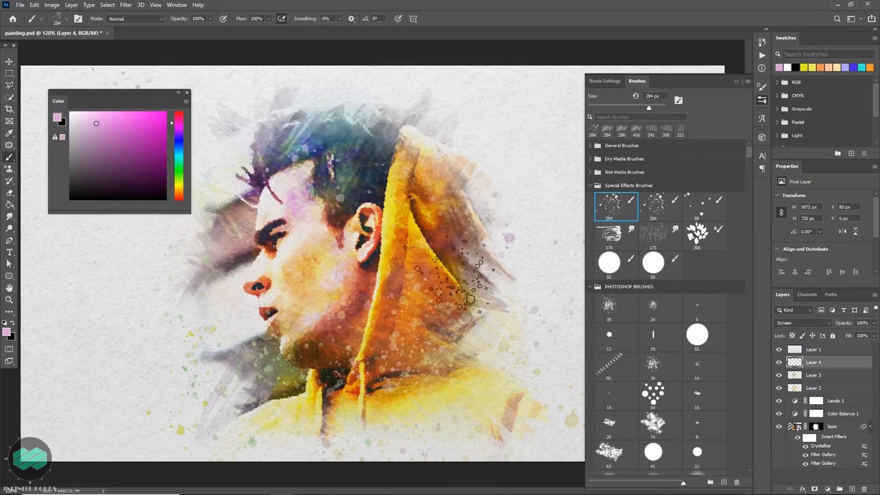
pyautogui.moveTo(447, 385)
pyautogui.mouseDown()
pyautogui.moveTo(213, 416)
pyautogui.moveTo(237, 344)
pyautogui.mouseUp()
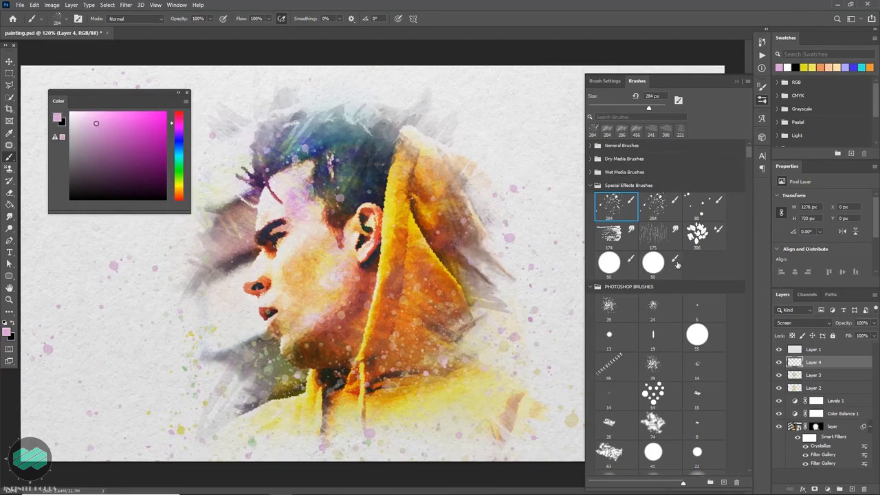
# Select Layer 3 and set up a feathery stroke brush at 127 px.
pyautogui.click(813, 376)
pyautogui.scroll(-5, 744, 175)
pyautogui.scroll(-5, 742, 180)
pyautogui.click(703, 170)
pyautogui.moveTo(368, 251); pyautogui.dragTo(257, 163)
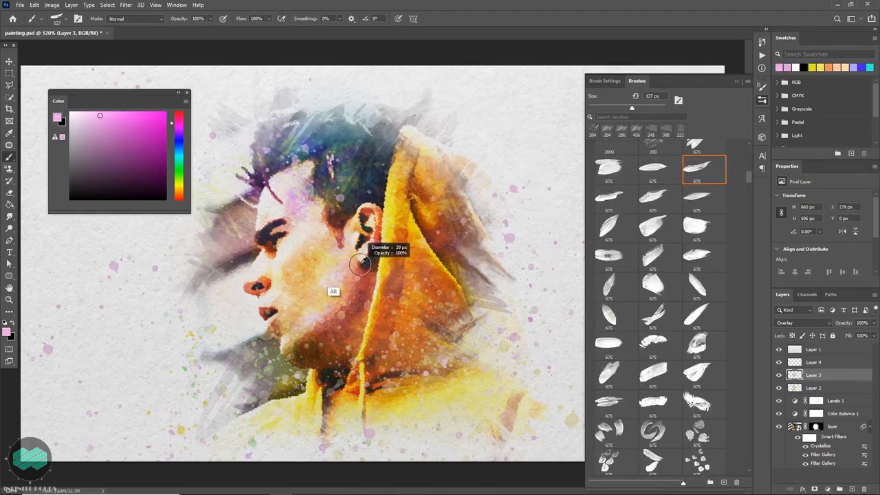
# Load the Soft Round brush with a light lavender colour and enlarge it.
pyautogui.click(177, 188)
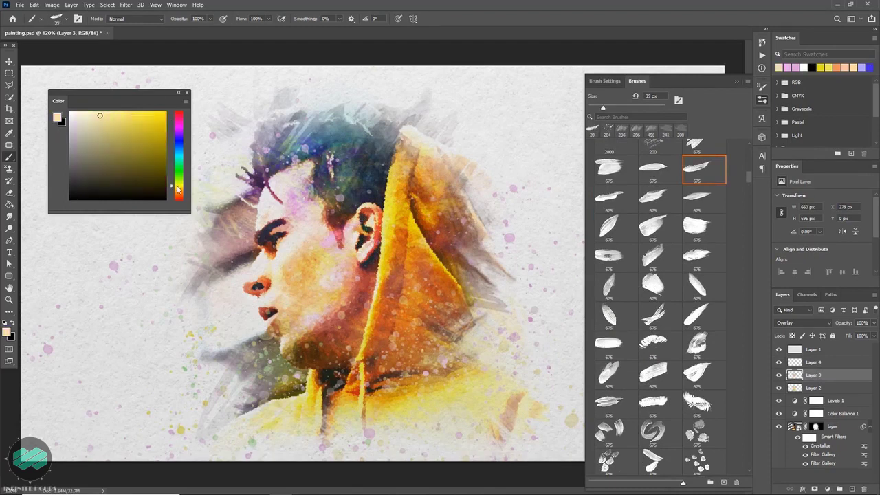
pyautogui.rightClick(339, 254)
pyautogui.press('Escape')
pyautogui.click(605, 81)
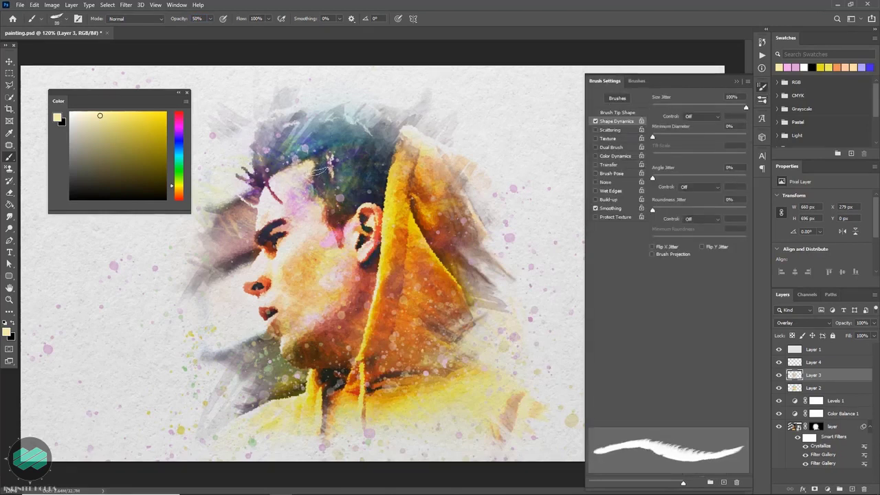
pyautogui.rightClick(349, 189)
pyautogui.click(385, 301)
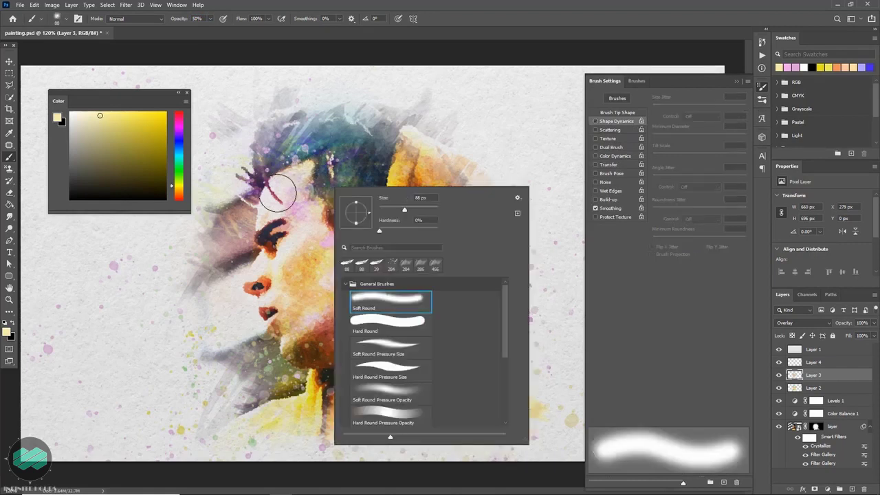
pyautogui.press('Escape')
pyautogui.keyDown('alt'); pyautogui.click(295, 182); pyautogui.keyUp('alt')
pyautogui.click(179, 131)
pyautogui.press(']')
pyautogui.press(']')
pyautogui.press(']')
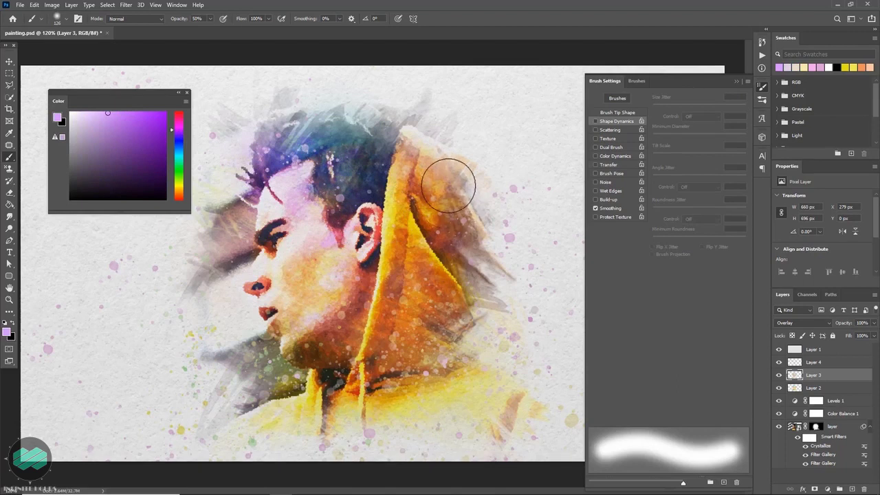
# On the portrait layer's mask, pick the streaky watercolour brush rotated to -137°.
pyautogui.click(817, 426)
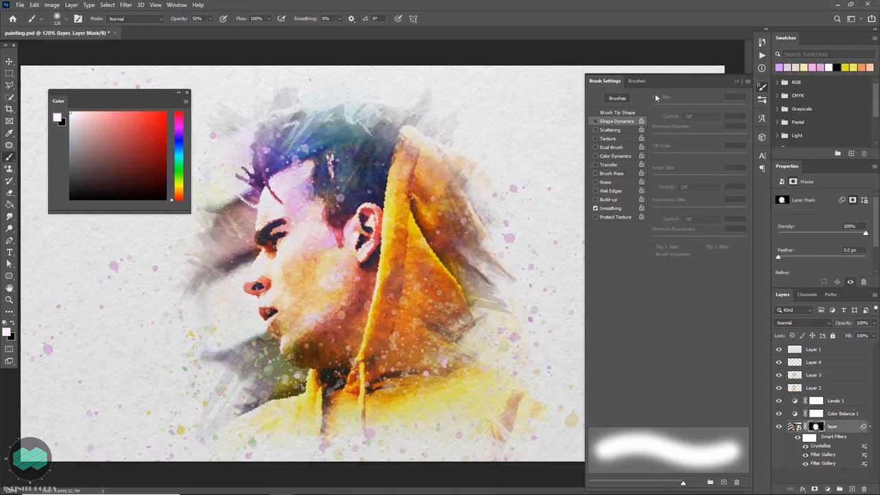
pyautogui.click(637, 81)
pyautogui.moveTo(748, 145); pyautogui.dragTo(752, 459)
pyautogui.click(703, 408)
pyautogui.rightClick(509, 249)
pyautogui.moveTo(505, 242); pyautogui.dragTo(511, 252)
pyautogui.press('Return')
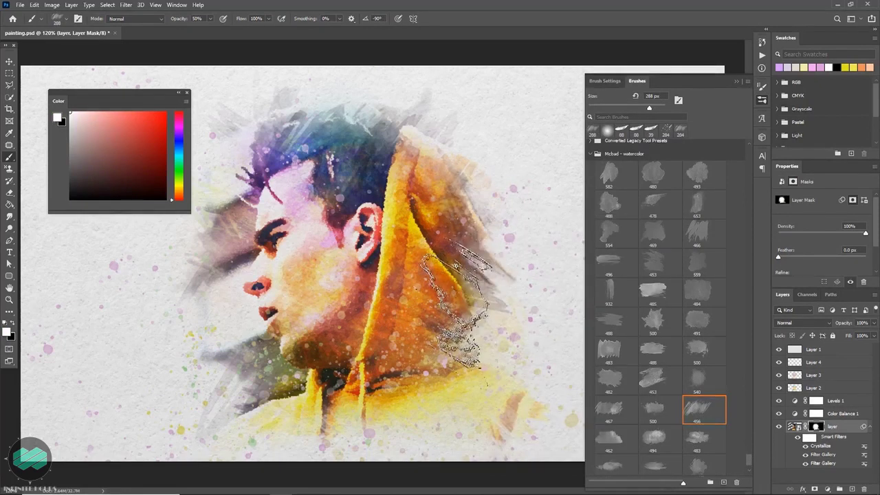
# Set the brush to black at 100% opacity, angling the tip from -135° to 48°.
pyautogui.rightClick(440, 220)
pyautogui.moveTo(490, 210); pyautogui.dragTo(487, 215)
pyautogui.press('Return')
pyautogui.press('x')
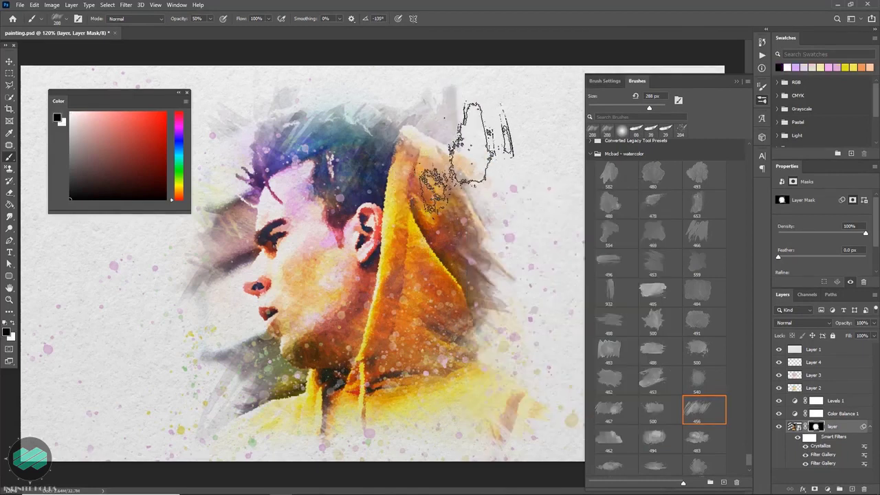
pyautogui.press('0')
pyautogui.rightClick(472, 216)
pyautogui.moveTo(471, 215)
pyautogui.mouseDown()
pyautogui.moveTo(495, 165)
pyautogui.moveTo(525, 138)
pyautogui.mouseUp()
pyautogui.rightClick(501, 142)
pyautogui.press('Return')
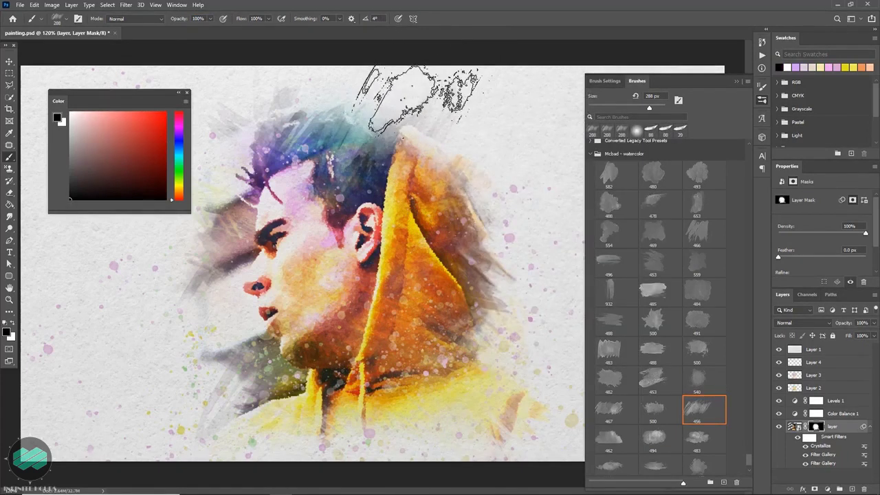
# Switch to a large watercolour brush tip and adjust its size and angle.
pyautogui.scroll(-2, 751, 465)
pyautogui.scroll(-2, 751, 465)
pyautogui.click(616, 460)
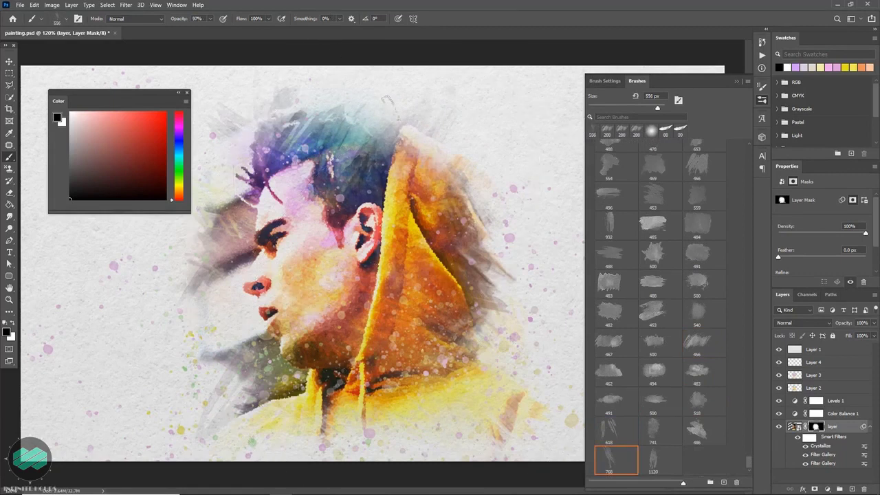
pyautogui.rightClick(349, 112)
pyautogui.press('Escape')
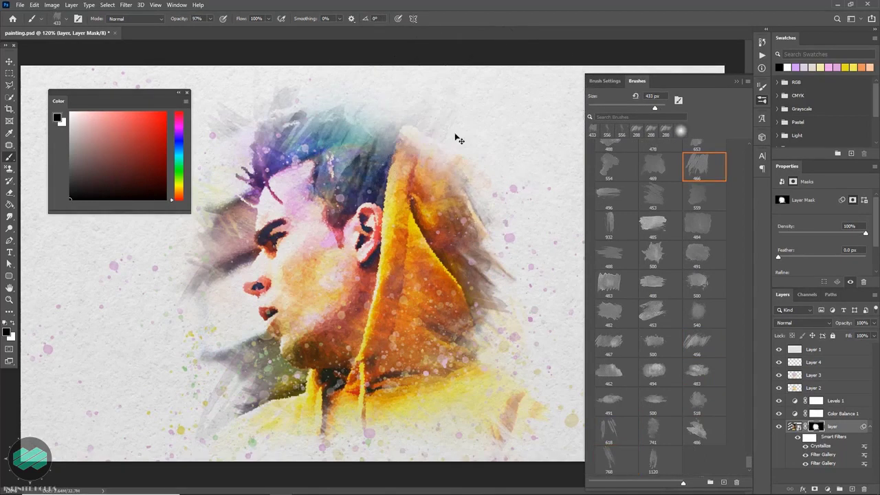
pyautogui.rightClick(514, 241)
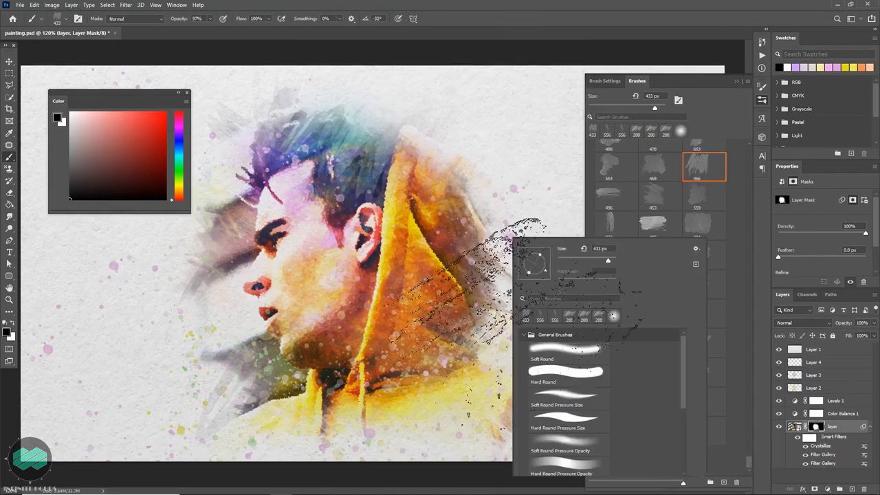
pyautogui.press('Escape')
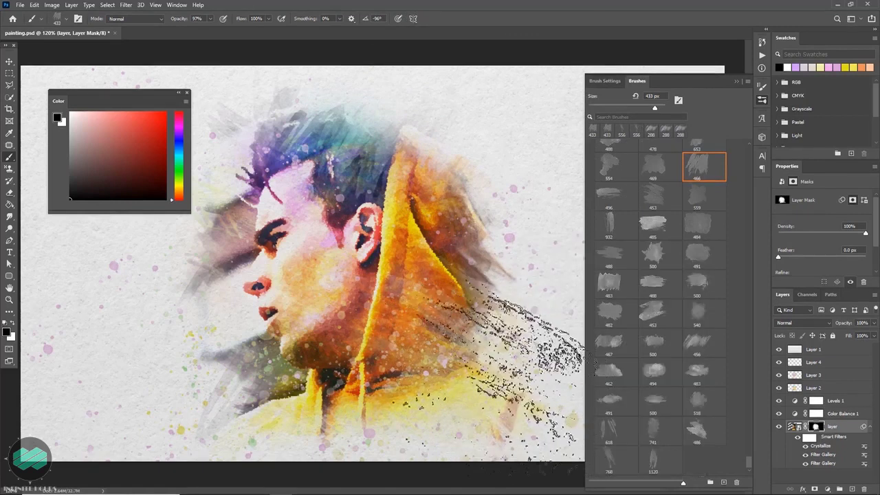
# Shrink the brush to 226 px, paint in white, and rotate the tip to 173°.
pyautogui.press('[')
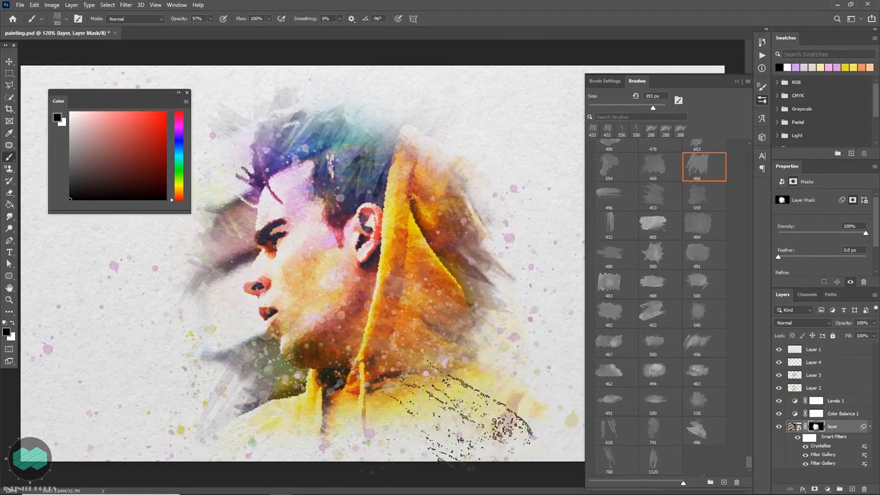
pyautogui.press('x')
pyautogui.press('[')
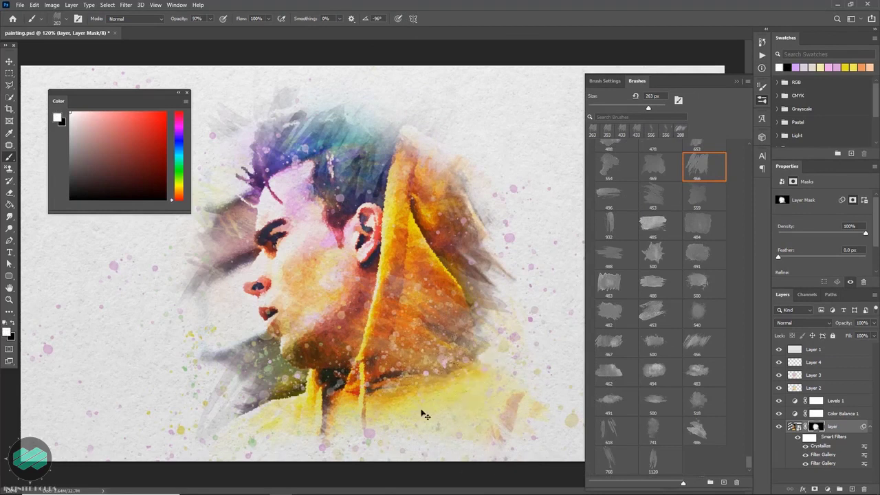
pyautogui.press('[')
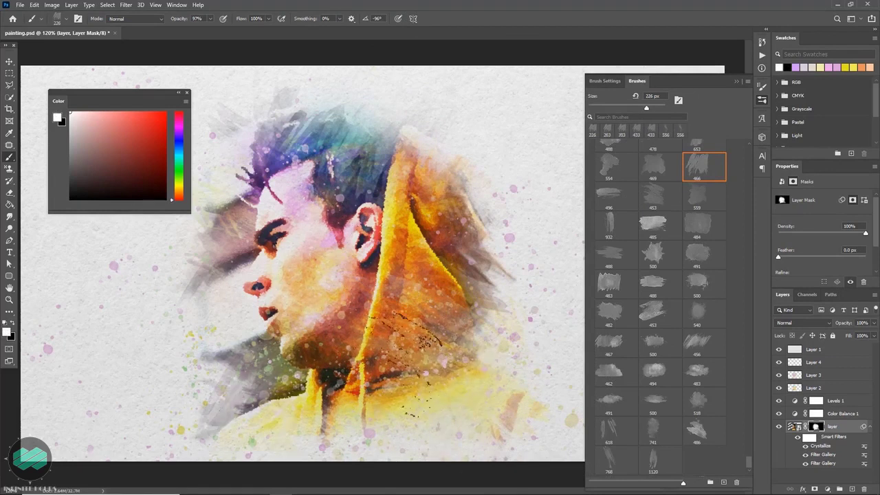
pyautogui.rightClick(431, 242)
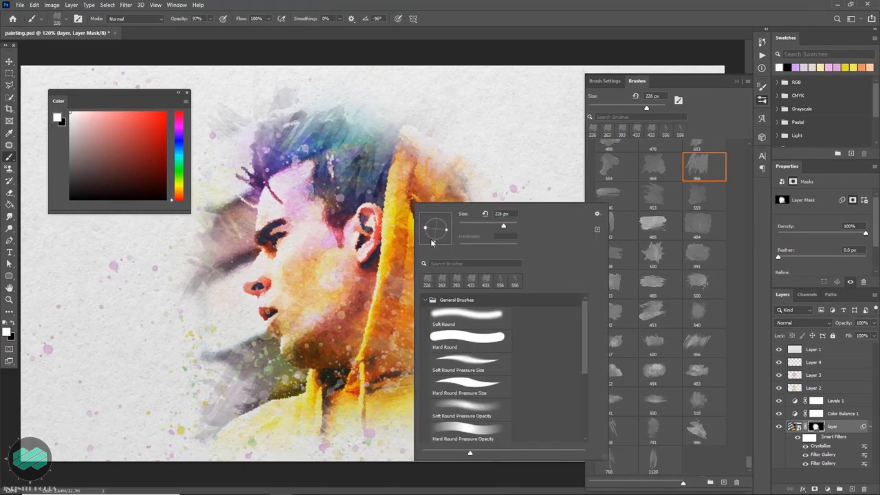
pyautogui.press('Escape')
pyautogui.rightClick(419, 212)
pyautogui.press('Escape')
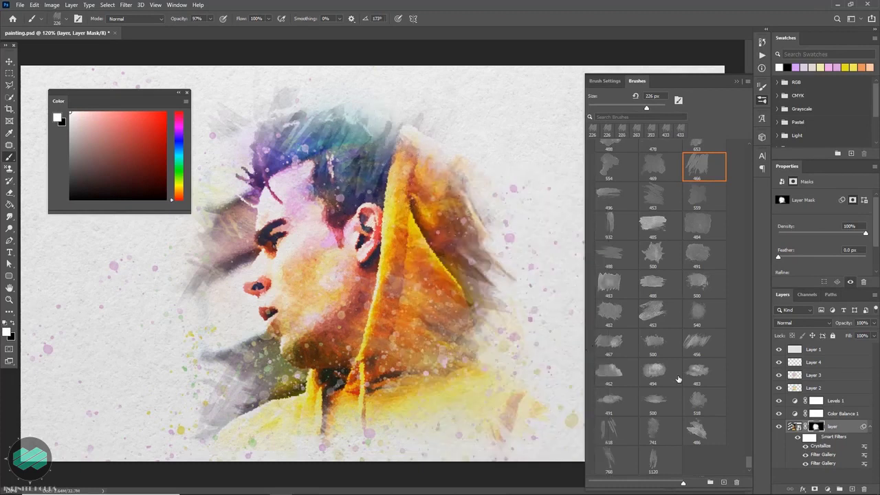
pyautogui.click(816, 413)
# Fine-tune Color Balance 1's Magenta–Green balance for the Highlights tone.
pyautogui.click(796, 413)
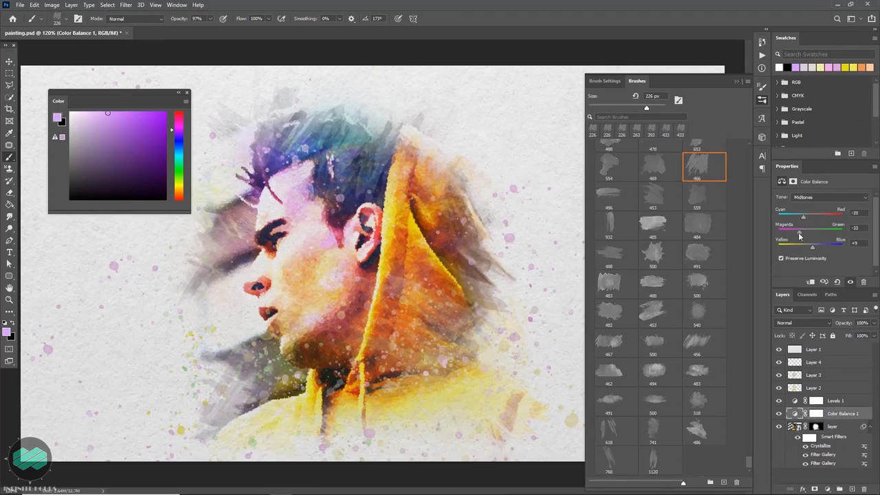
pyautogui.click(822, 197)
pyautogui.click(811, 218)
pyautogui.moveTo(809, 233); pyautogui.dragTo(807, 233)
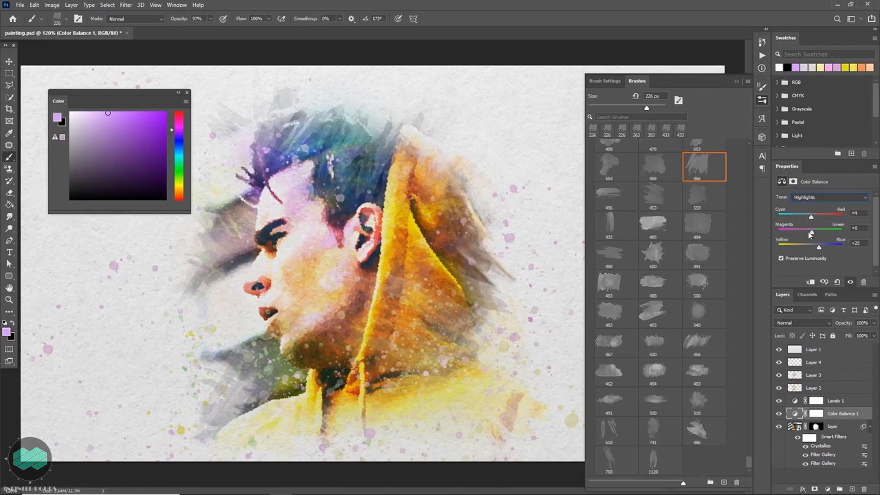
# Add a Curves adjustment above the photo layer, bend its Red channel, then select Layer 3.
pyautogui.click(849, 427)
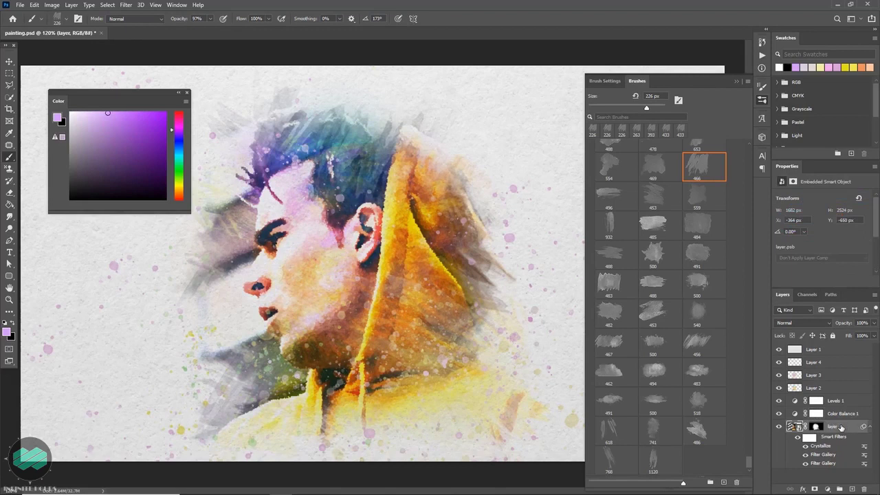
pyautogui.click(829, 488)
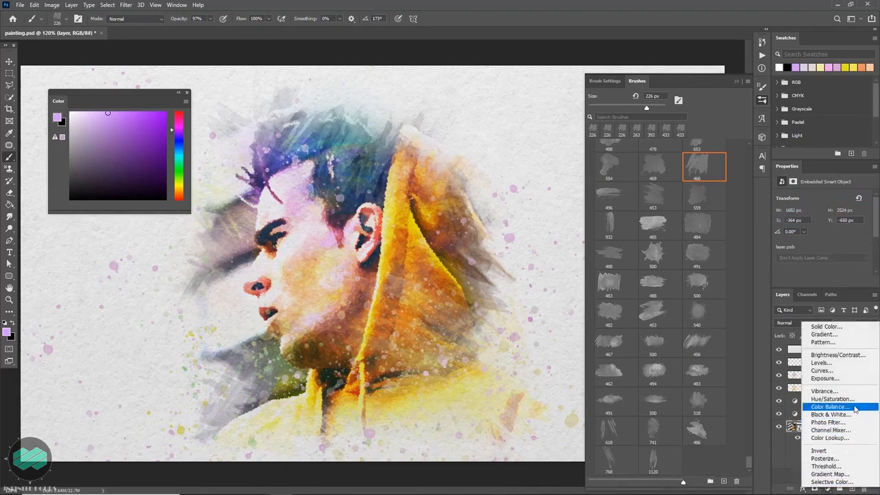
pyautogui.click(835, 370)
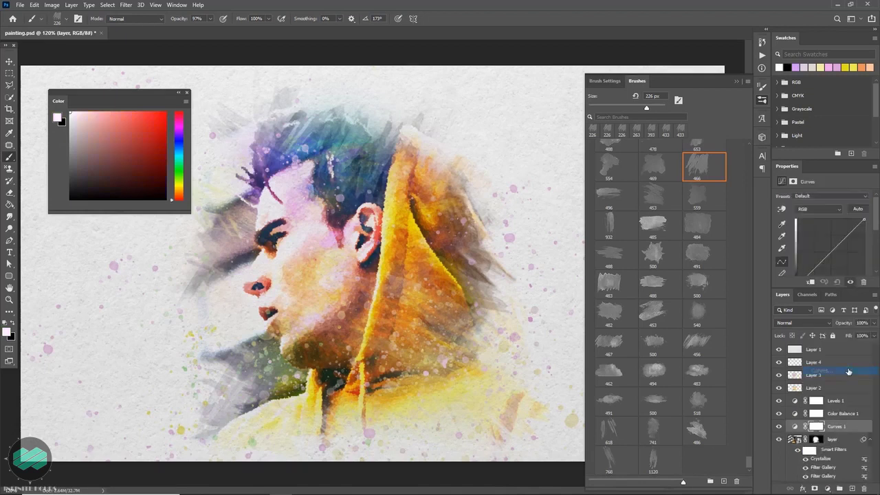
pyautogui.click(836, 199)
pyautogui.click(815, 217)
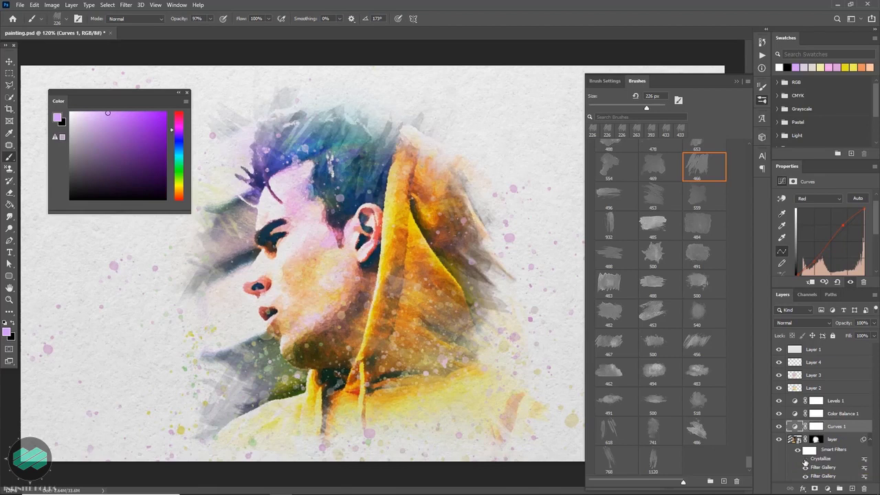
pyautogui.click(814, 374)
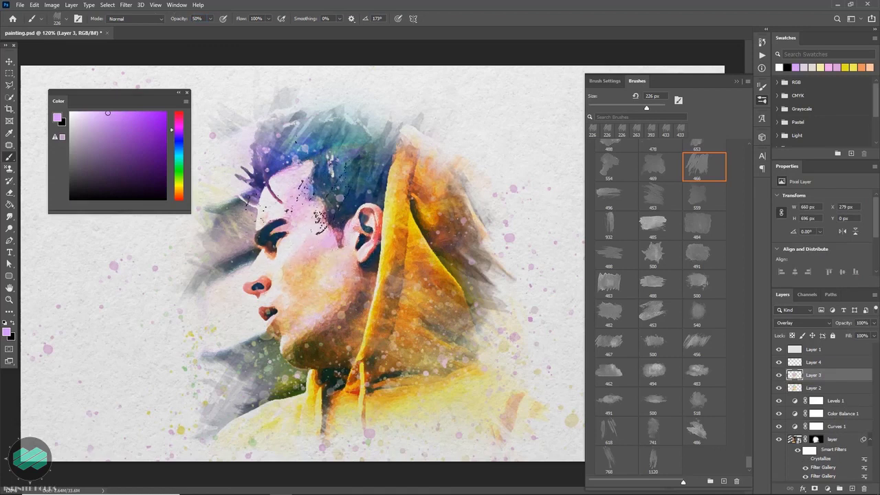
# Paint lighter strokes over the hair, then orange-yellow strokes over the cheek at 188 px.
pyautogui.moveTo(315, 207); pyautogui.dragTo(347, 202)
pyautogui.click(177, 189)
pyautogui.click(132, 122)
pyautogui.moveTo(372, 233)
pyautogui.mouseDown()
pyautogui.moveTo(323, 289)
pyautogui.moveTo(324, 375)
pyautogui.mouseUp()
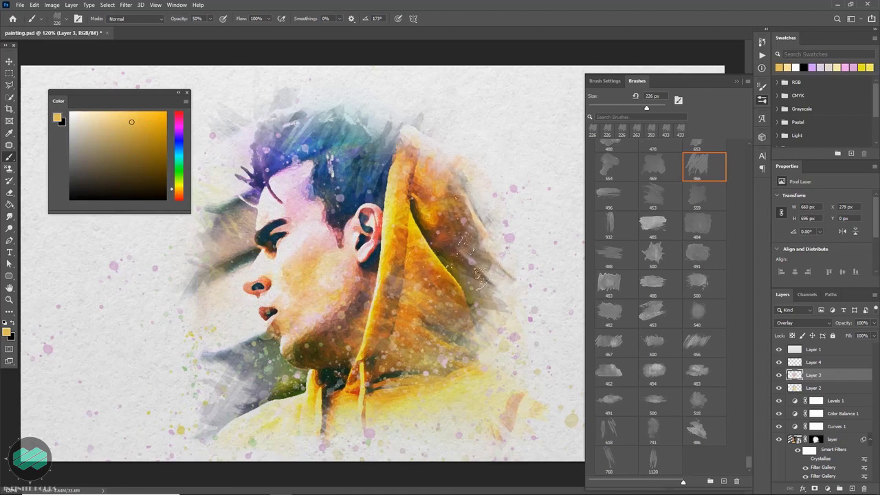
pyautogui.press('[')
# Add deeper orange dabs on the face, then switch the paint colour to blue.
pyautogui.click(178, 146)
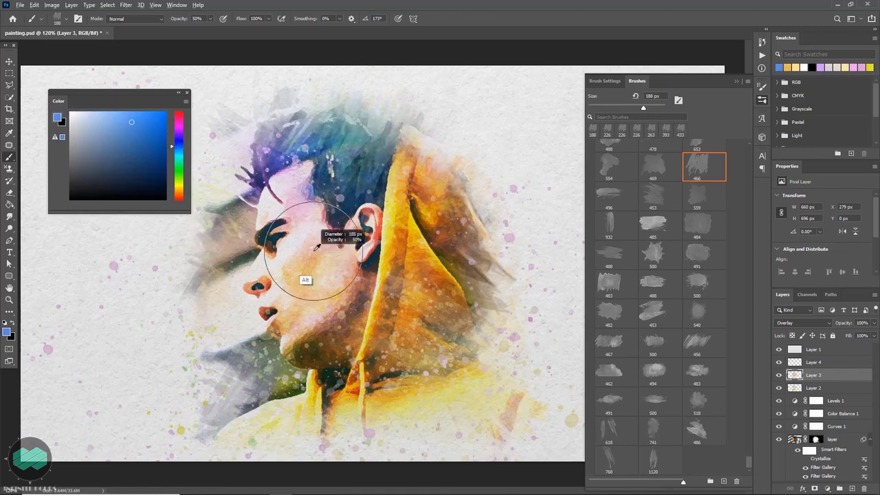
pyautogui.click(180, 192)
pyautogui.click(151, 144)
pyautogui.moveTo(330, 254); pyautogui.dragTo(319, 275)
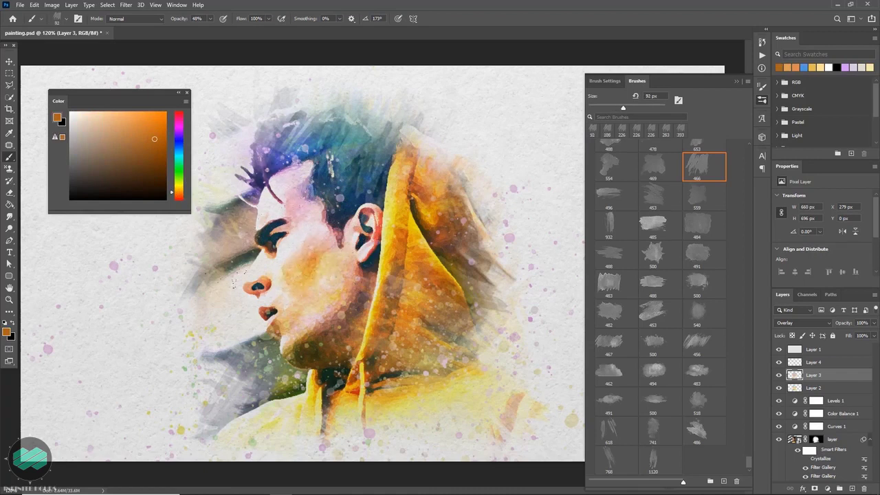
pyautogui.press('ctrl')
pyautogui.click(177, 147)
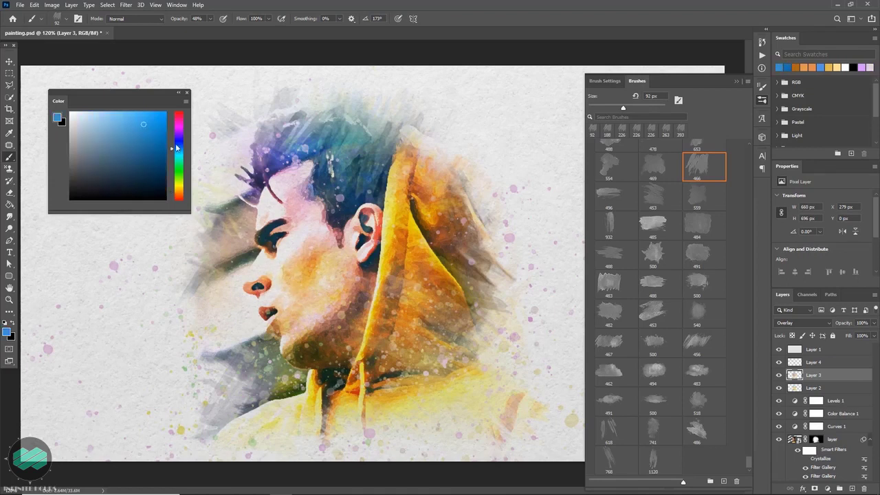
# Paint faint strokes with brush 488, then yellow streaks sampled from the hood on the right.
pyautogui.click(611, 255)
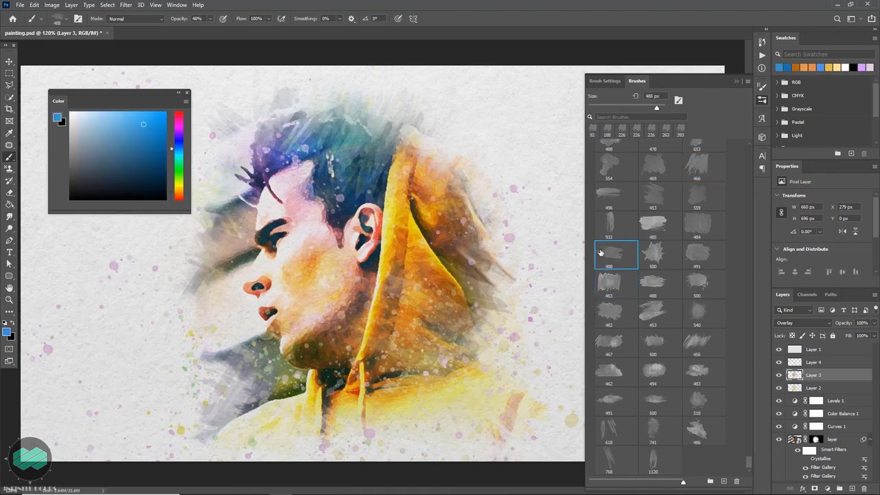
pyautogui.moveTo(303, 277)
pyautogui.mouseDown()
pyautogui.moveTo(515, 230)
pyautogui.moveTo(653, 310)
pyautogui.mouseUp()
pyautogui.keyDown('alt'); pyautogui.click(433, 249); pyautogui.keyUp('alt')
pyautogui.moveTo(440, 261); pyautogui.dragTo(589, 330)
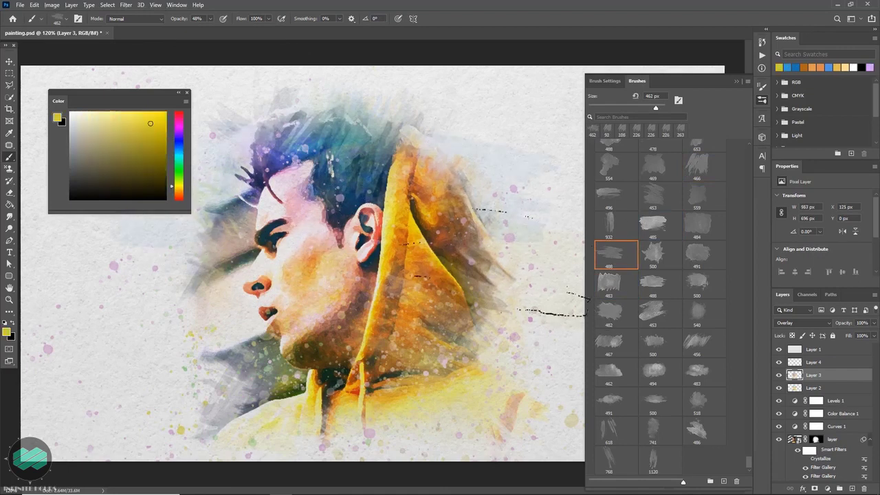
# Adjust the brush size options over the hood.
pyautogui.rightClick(515, 250)
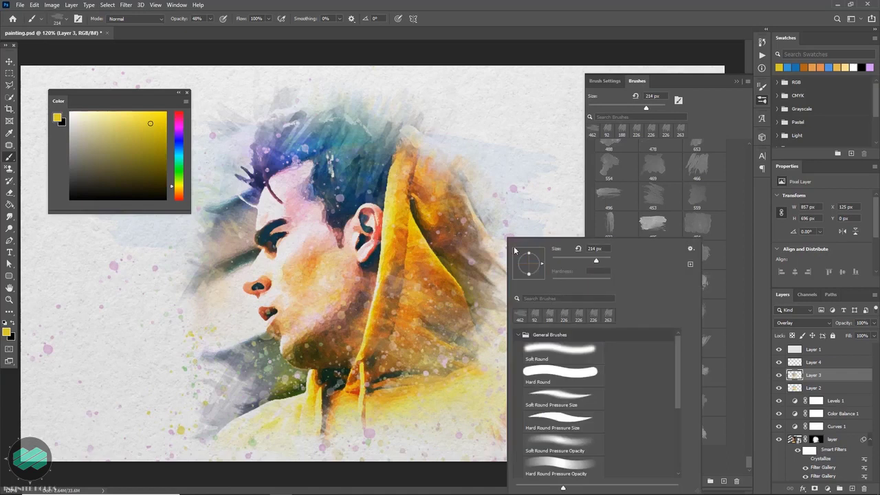
pyautogui.click(499, 290)
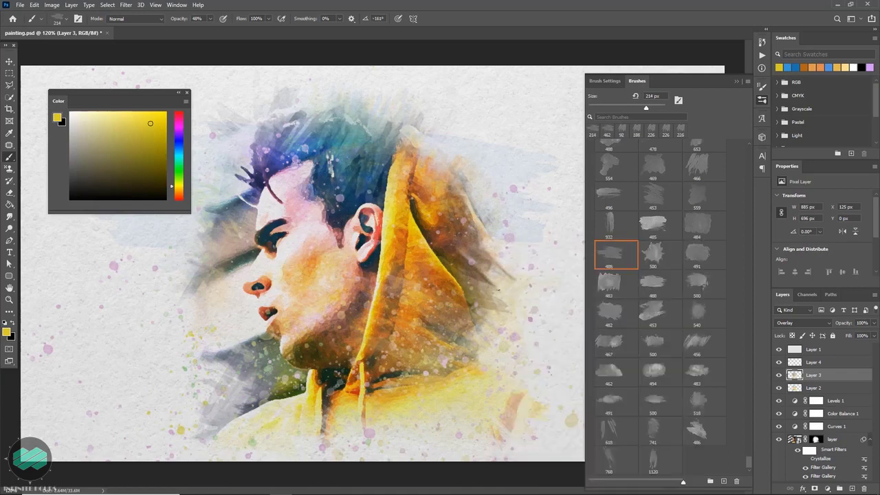
pyautogui.rightClick(534, 197)
pyautogui.press('Escape')
pyautogui.rightClick(350, 323)
pyautogui.rightClick(318, 268)
pyautogui.press('Escape')
# Sample orange and paint below the chin, enlarging the brush to 400 px.
pyautogui.keyDown('alt'); pyautogui.click(324, 282); pyautogui.keyUp('alt')
pyautogui.rightClick(240, 324)
pyautogui.press('Escape')
pyautogui.moveTo(220, 324)
pyautogui.mouseDown()
pyautogui.moveTo(231, 320)
pyautogui.moveTo(245, 334)
pyautogui.mouseUp()
pyautogui.moveTo(134, 420); pyautogui.dragTo(138, 337)
pyautogui.moveTo(255, 276); pyautogui.dragTo(260, 276)
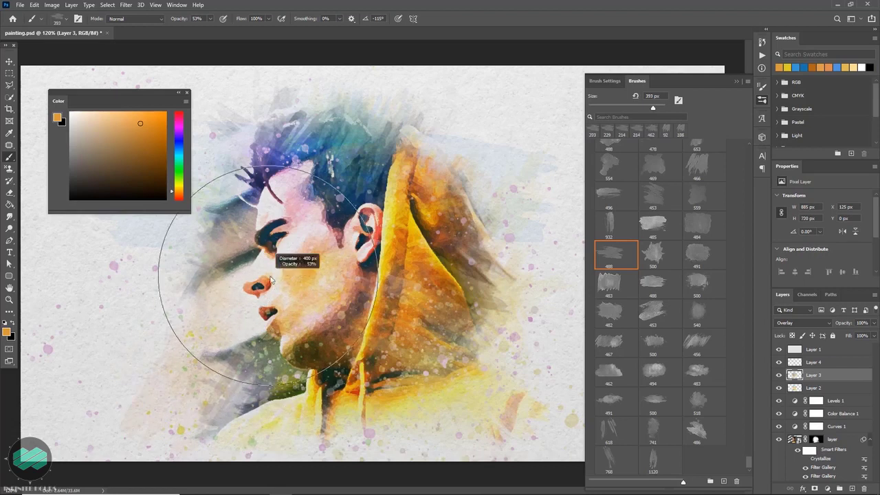
# Lighten the neck and chin with a sampled bluish-white, then rotate the brush tip to -82°.
pyautogui.keyDown('alt'); pyautogui.click(178, 224); pyautogui.keyUp('alt')
pyautogui.moveTo(204, 309); pyautogui.dragTo(280, 409)
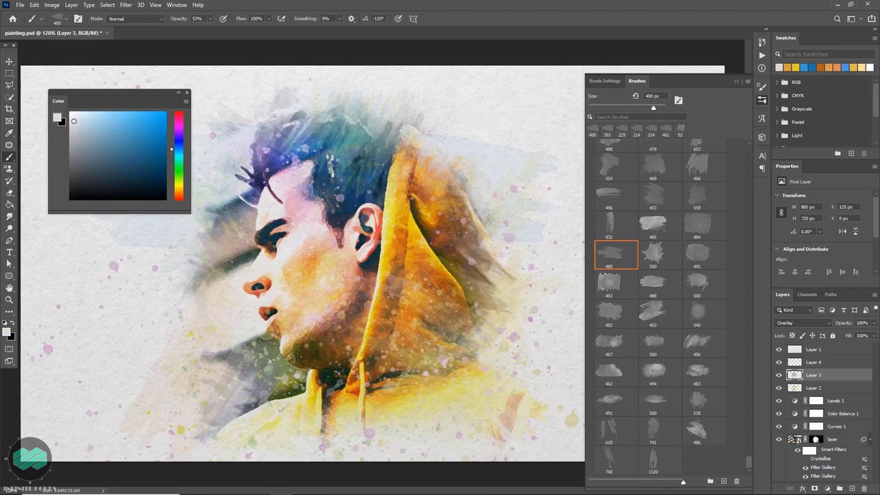
pyautogui.rightClick(191, 288)
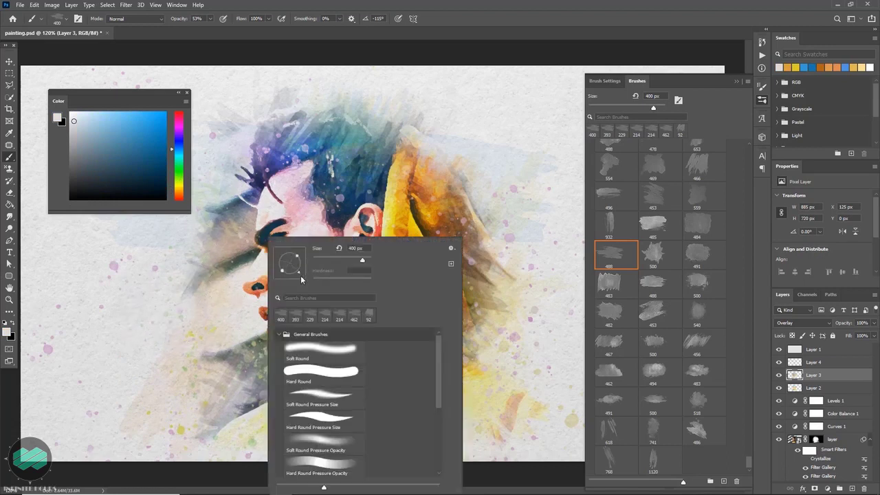
pyautogui.moveTo(300, 275); pyautogui.dragTo(293, 296)
pyautogui.press('Return')
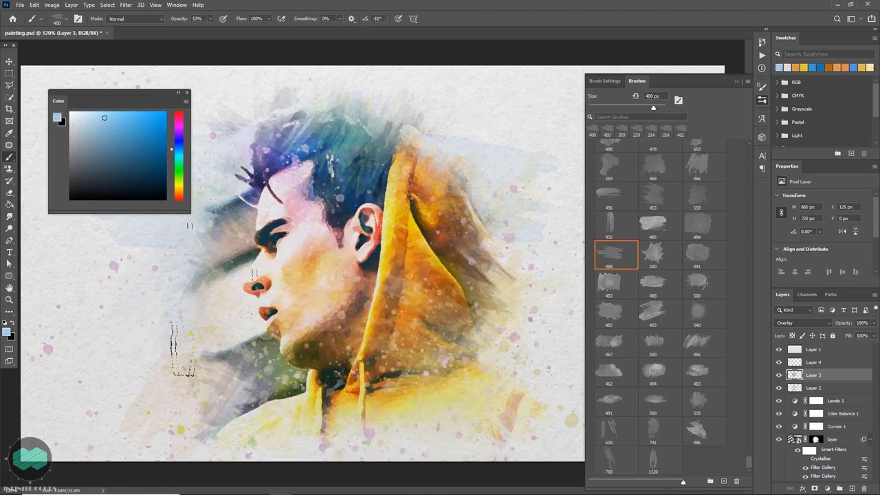
# Set brush 488 to 543 px at -43° with a light orange colour and a value of 30.
pyautogui.click(650, 284)
pyautogui.rightClick(356, 274)
pyautogui.moveTo(356, 273); pyautogui.dragTo(358, 271)
pyautogui.press('Return')
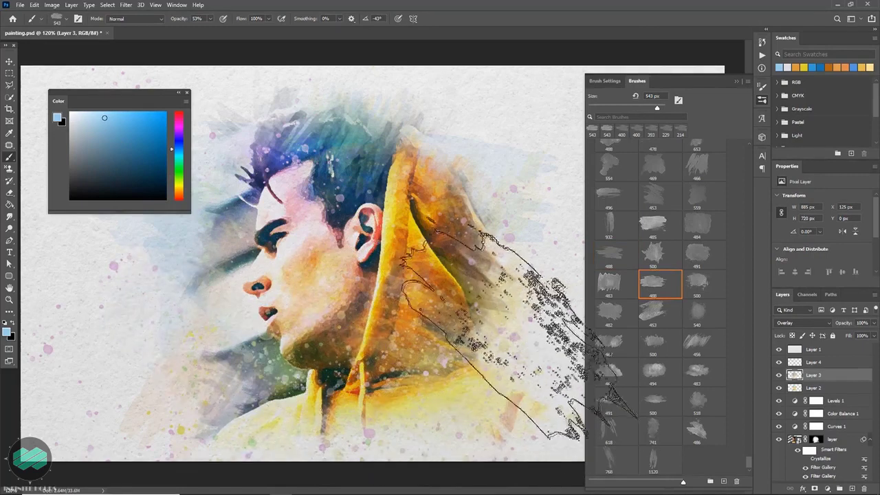
pyautogui.keyDown('alt'); pyautogui.click(516, 347); pyautogui.keyUp('alt')
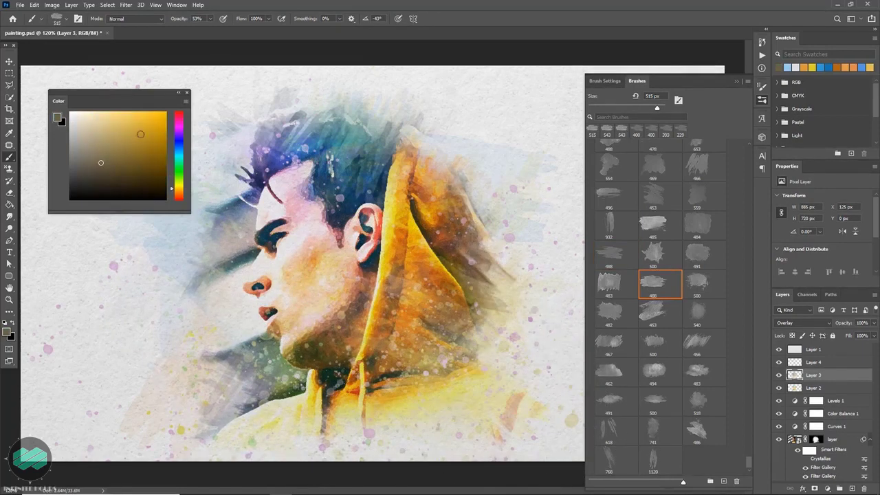
pyautogui.click(136, 120)
pyautogui.click(736, 81)
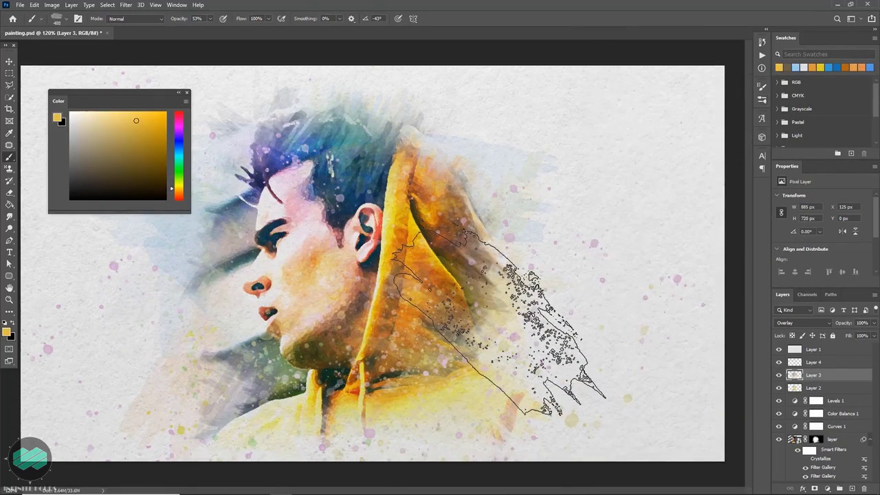
pyautogui.write('30')
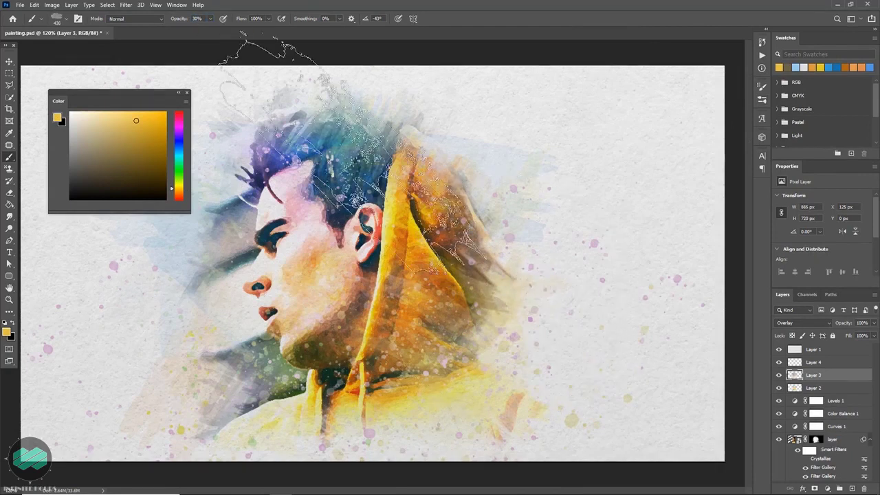
# Sample a darker orange and a hoodie yellow, shrinking and rotating the brush tip near the hood.
pyautogui.keyDown('alt'); pyautogui.click(414, 189); pyautogui.keyUp('alt')
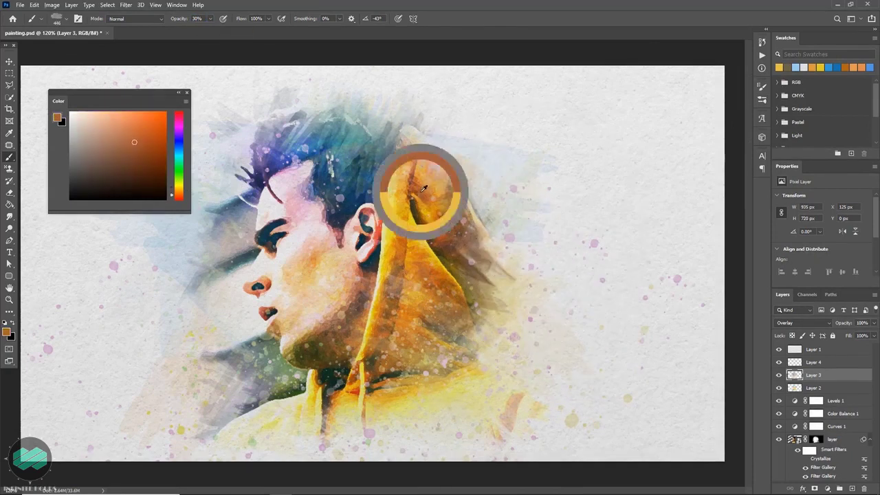
pyautogui.rightClick(536, 213)
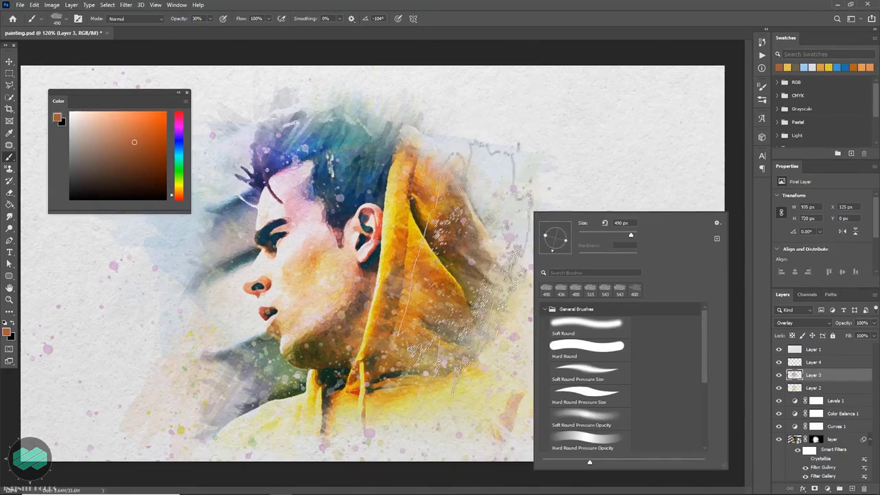
pyautogui.press('Escape')
pyautogui.rightClick(484, 185)
pyautogui.press('Escape')
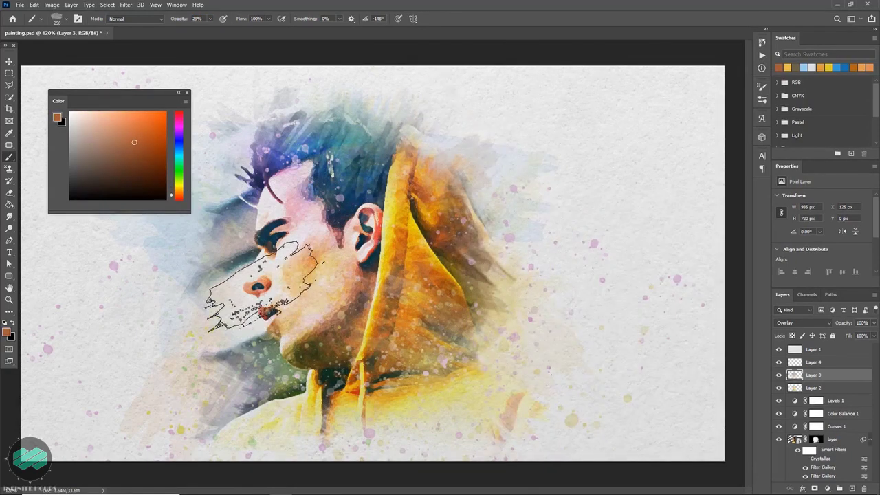
pyautogui.keyDown('alt'); pyautogui.click(453, 377); pyautogui.keyUp('alt')
pyautogui.rightClick(487, 238)
pyautogui.press('Escape')
pyautogui.rightClick(440, 237)
pyautogui.press('Escape')
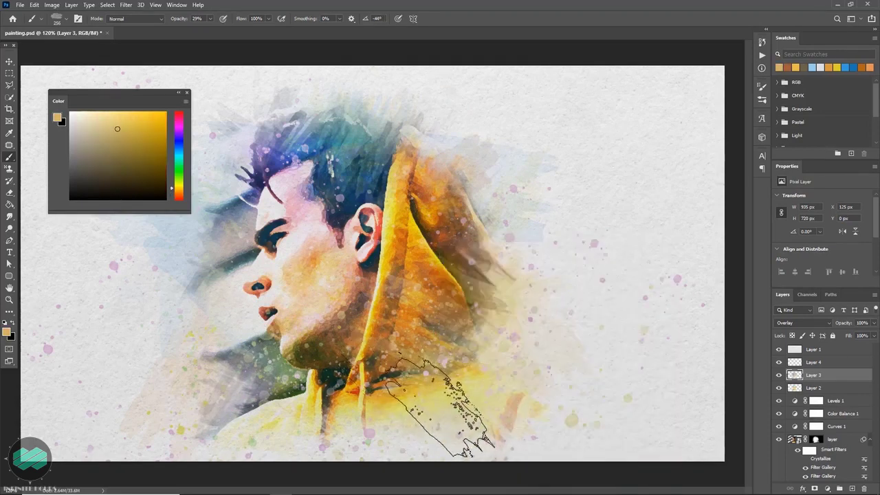
# Target the layer's mask, swap colours, and set a 310 px brush rotated to -163°.
pyautogui.click(815, 438)
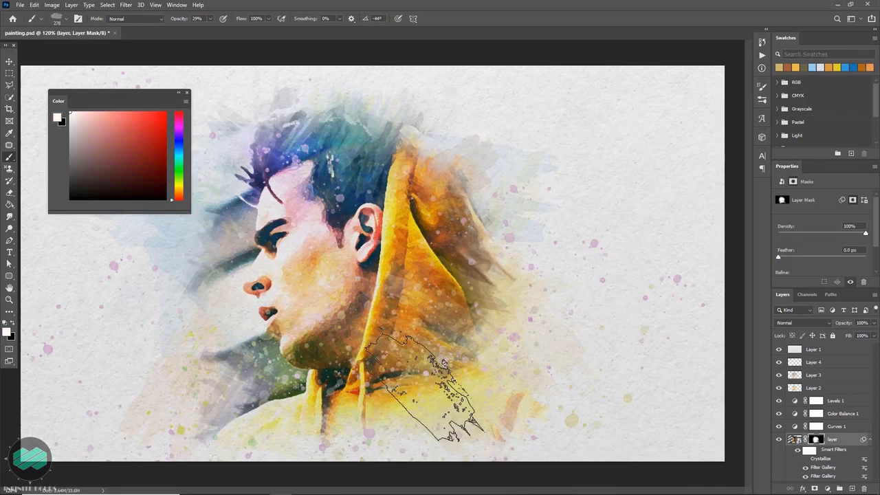
pyautogui.press('x')
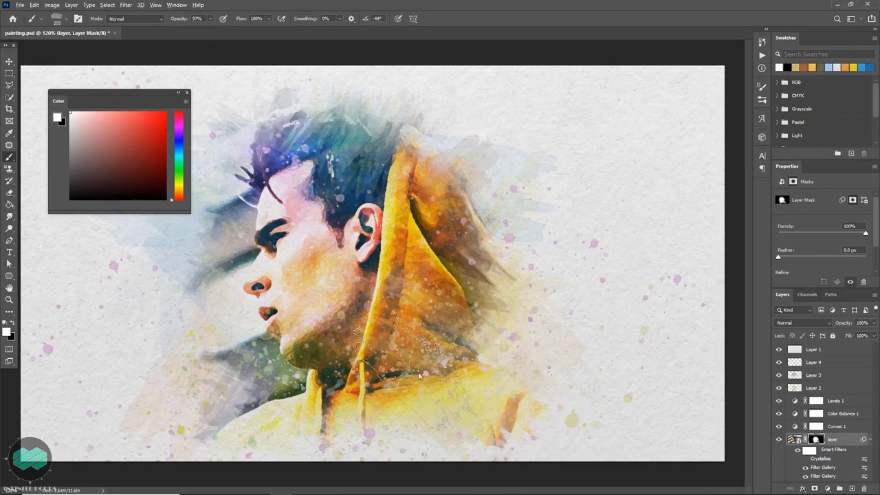
pyautogui.rightClick(449, 271)
pyautogui.moveTo(449, 270); pyautogui.dragTo(402, 395)
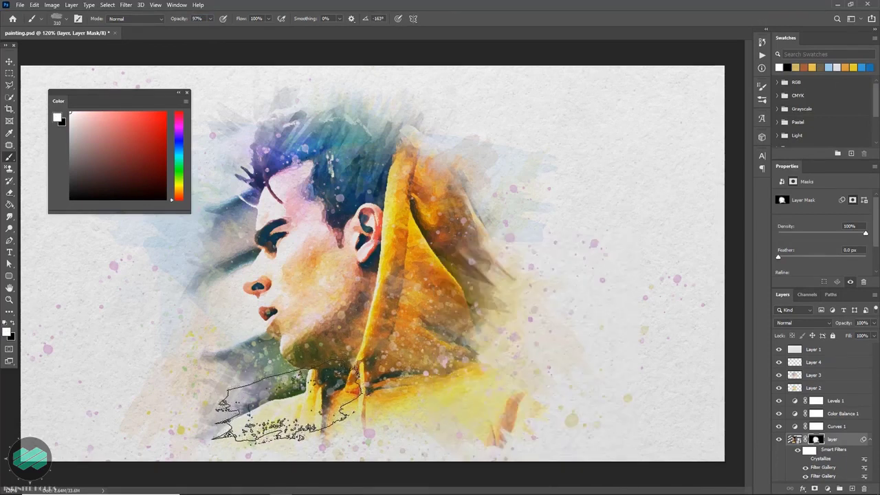
pyautogui.press('Return')
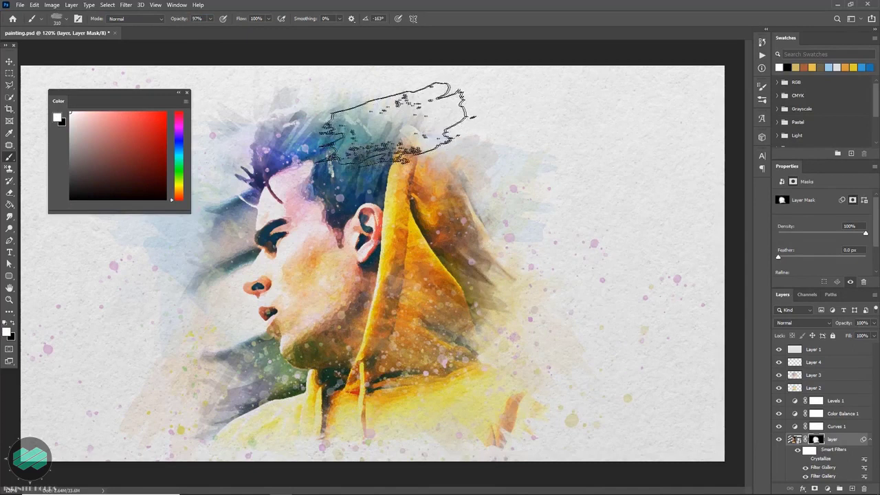
# Rotate the brush tip to -119° and set brush opacity to 50%.
pyautogui.rightClick(409, 200)
pyautogui.moveTo(409, 200); pyautogui.dragTo(413, 195)
pyautogui.press('Return')
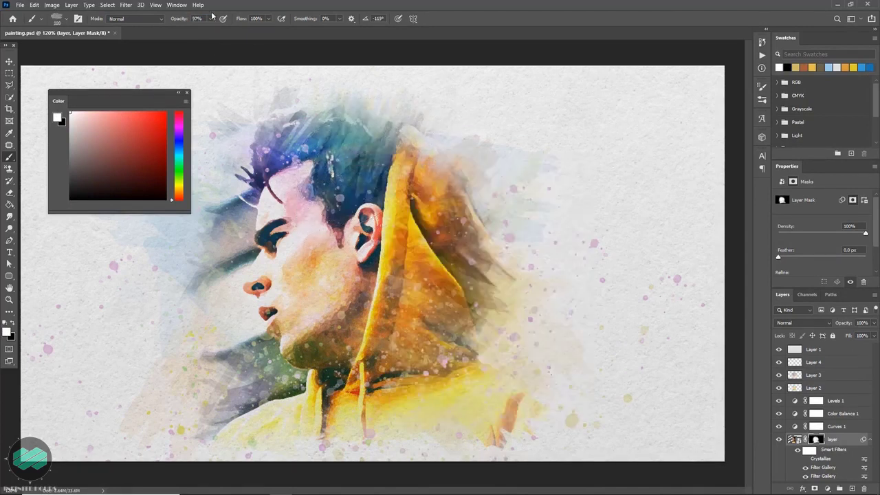
pyautogui.write('50')
pyautogui.press('Return')
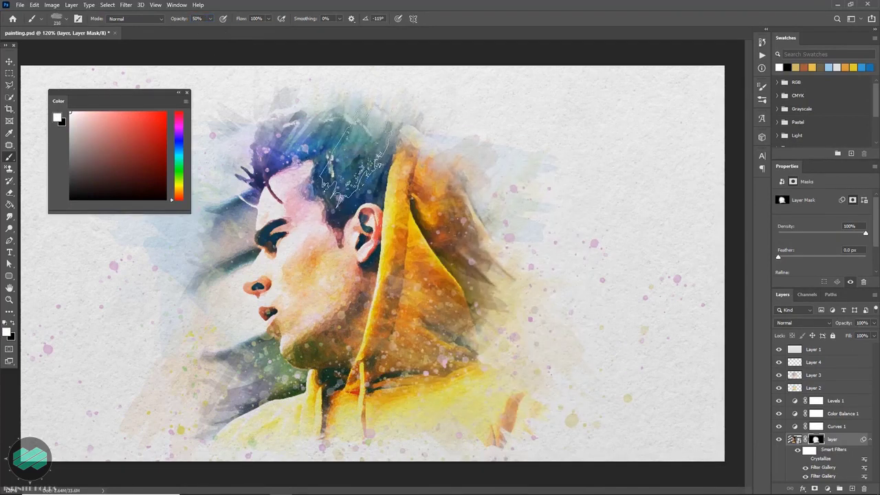
# Open the full brush library, test splatter brush 466 on the hood, undo it, and browse presets.
pyautogui.rightClick(388, 196)
pyautogui.click(762, 99)
pyautogui.click(703, 166)
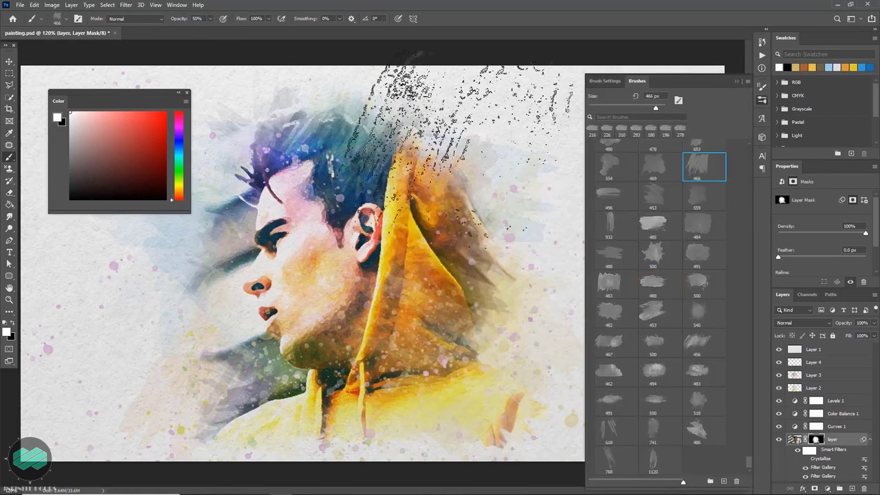
pyautogui.rightClick(390, 146)
pyautogui.moveTo(420, 173); pyautogui.dragTo(413, 174)
pyautogui.press('Return')
pyautogui.click(412, 195)
pyautogui.hotkey('ctrl', 'z')
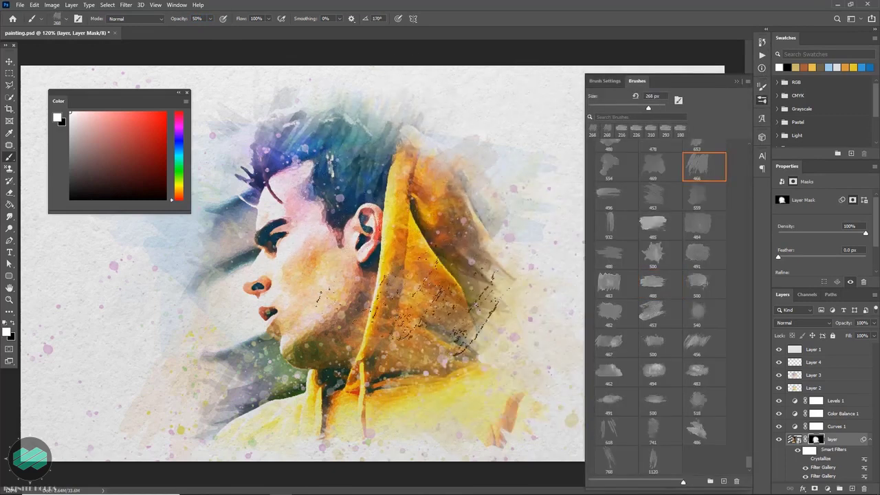
pyautogui.scroll(10, 739, 234)
pyautogui.scroll(-3, 730, 175)
pyautogui.scroll(-3, 739, 186)
pyautogui.scroll(-3, 750, 199)
# Choose the feathery brush-stroke preset and paint rotated strokes along the hood and hoodie mask edges.
pyautogui.click(670, 174)
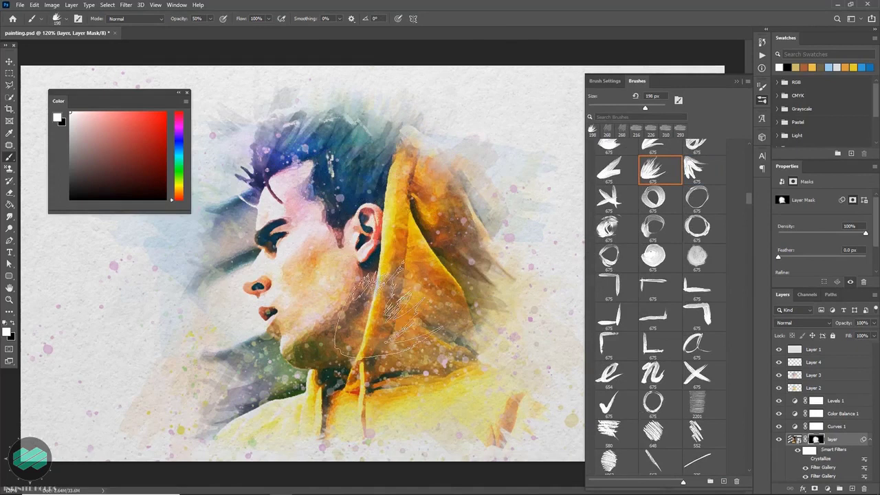
pyautogui.rightClick(490, 240)
pyautogui.press('Escape')
pyautogui.rightClick(514, 237)
pyautogui.press('Escape')
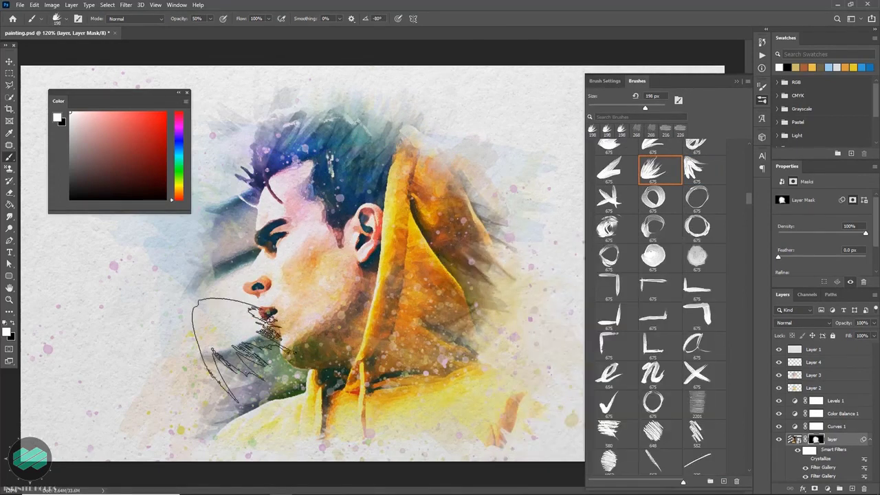
pyautogui.rightClick(294, 238)
pyautogui.press('Escape')
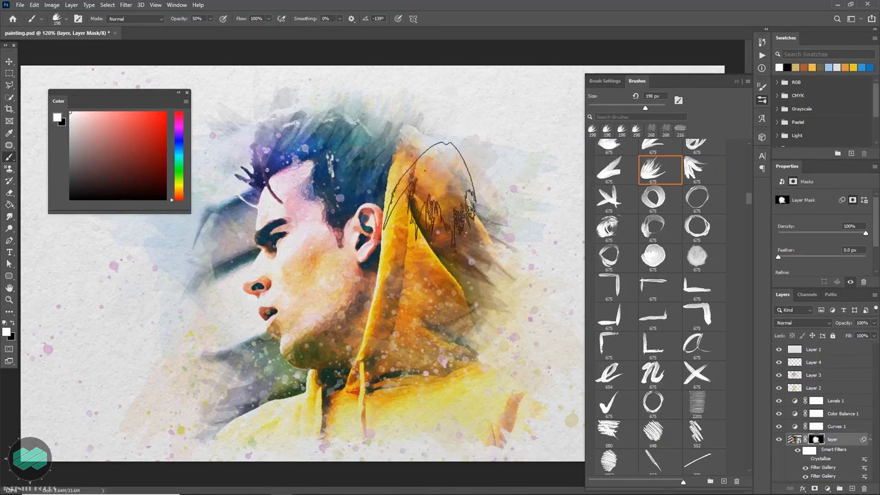
pyautogui.rightClick(508, 388)
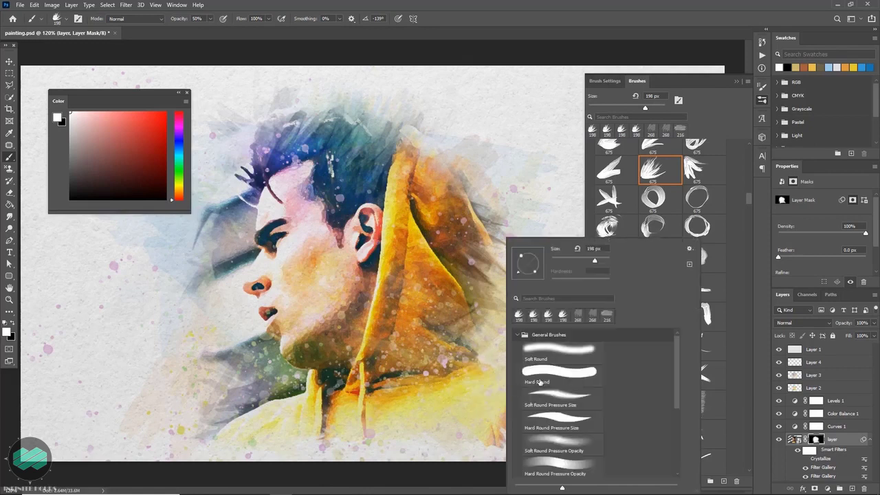
pyautogui.press('Escape')
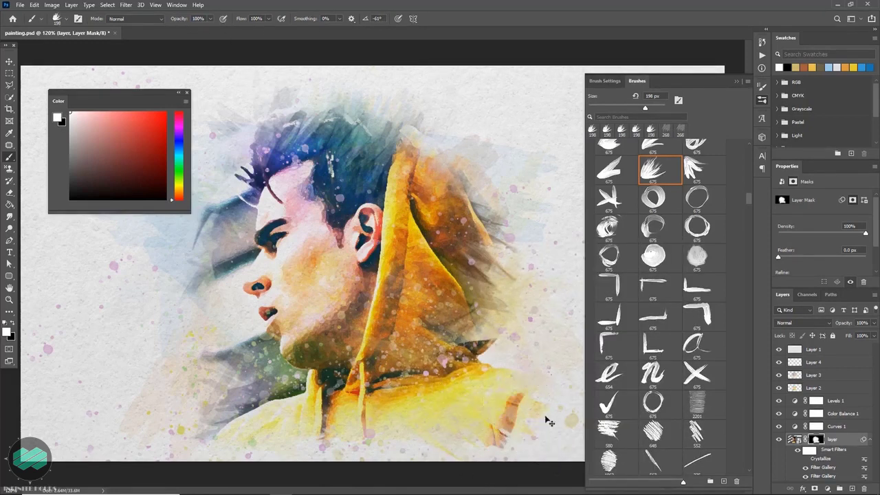
# Resize the brush to 150 px, then 160 px, and add strokes around the chin and lower hoodie.
pyautogui.press('[')
pyautogui.press('[')
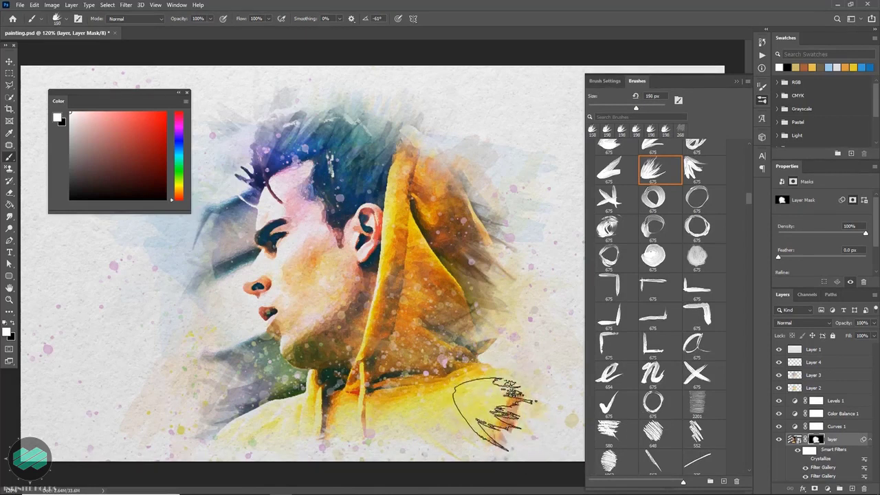
pyautogui.rightClick(368, 419)
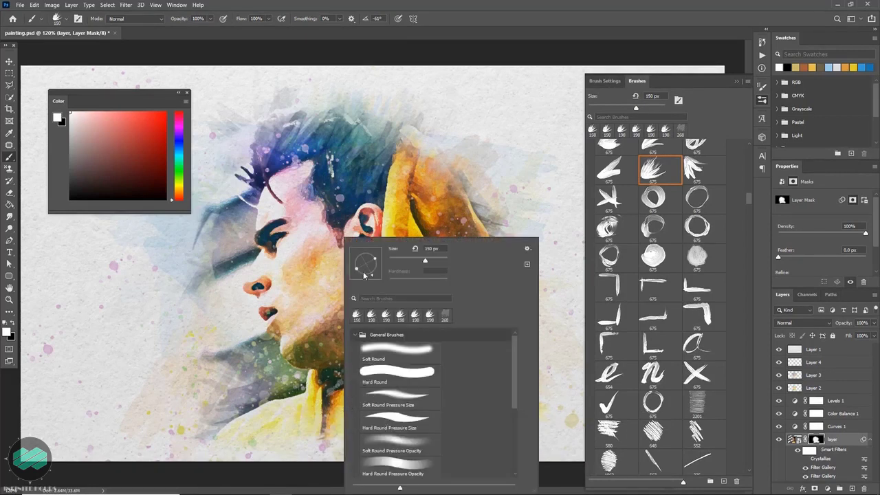
pyautogui.press('Escape')
pyautogui.press(']')
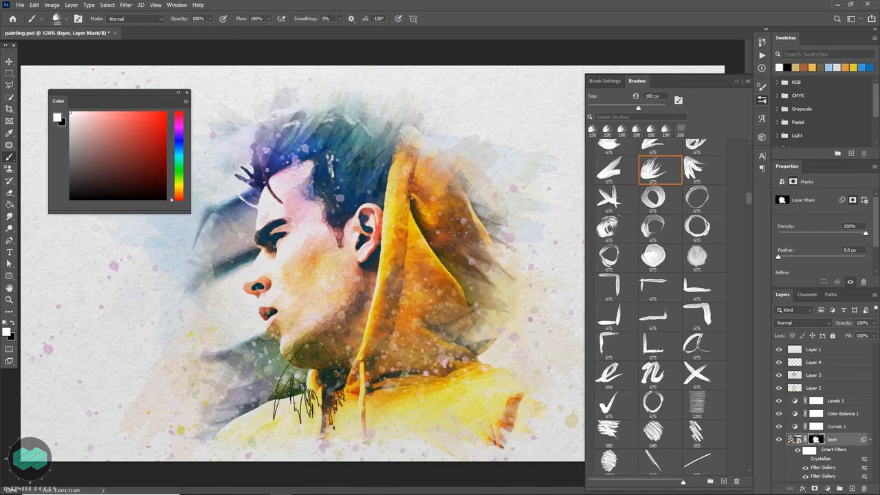
pyautogui.rightClick(388, 261)
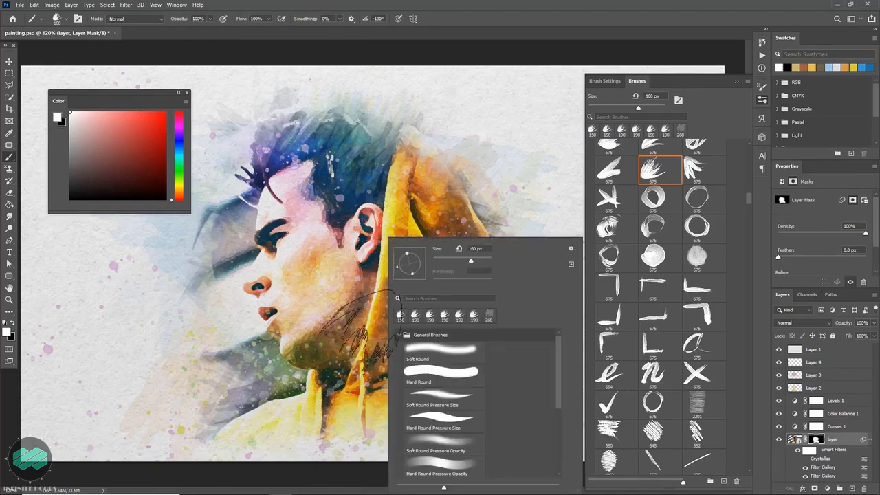
pyautogui.press('Escape')
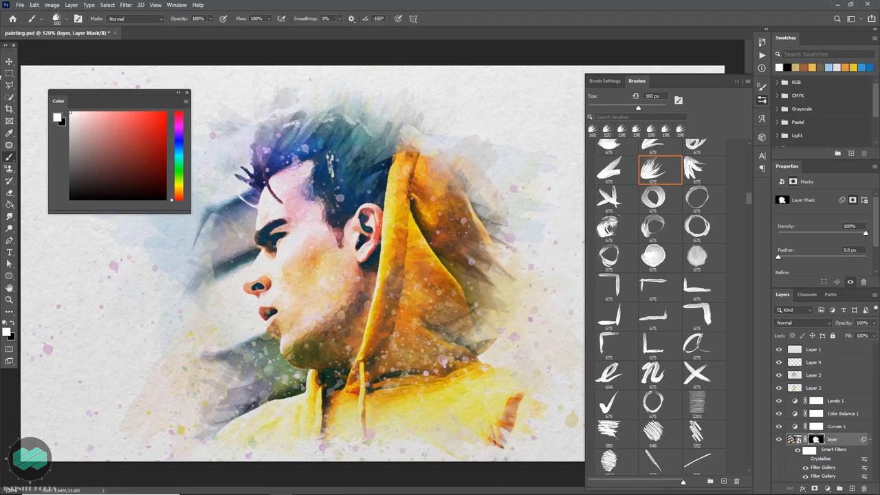
# Switch to the Move tool, collapse the colour picker, and close the brush library.
pyautogui.click(9, 62)
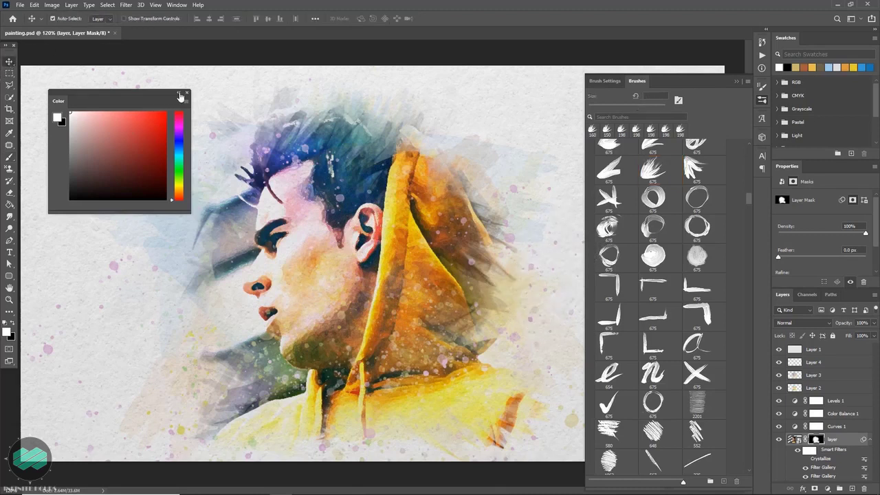
pyautogui.click(179, 94)
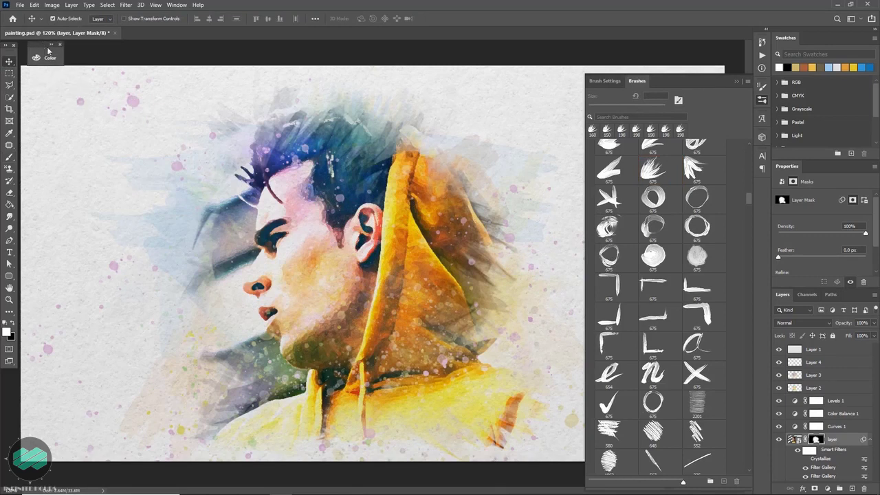
pyautogui.click(736, 81)
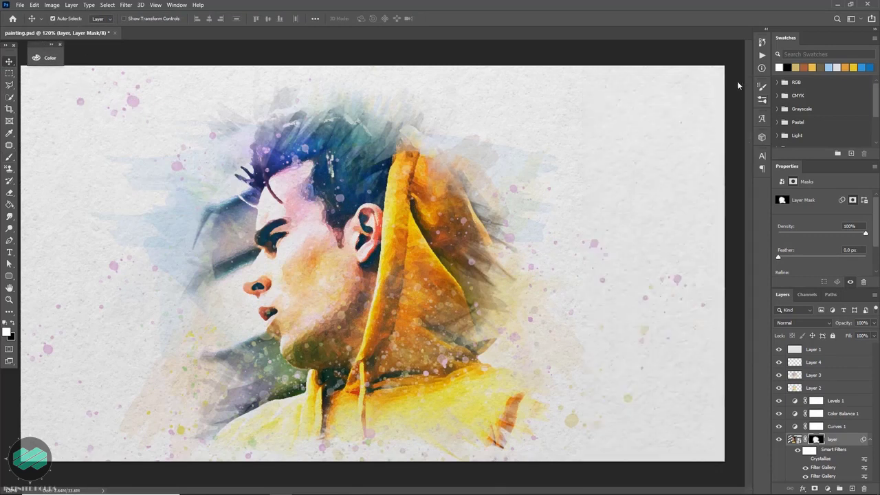